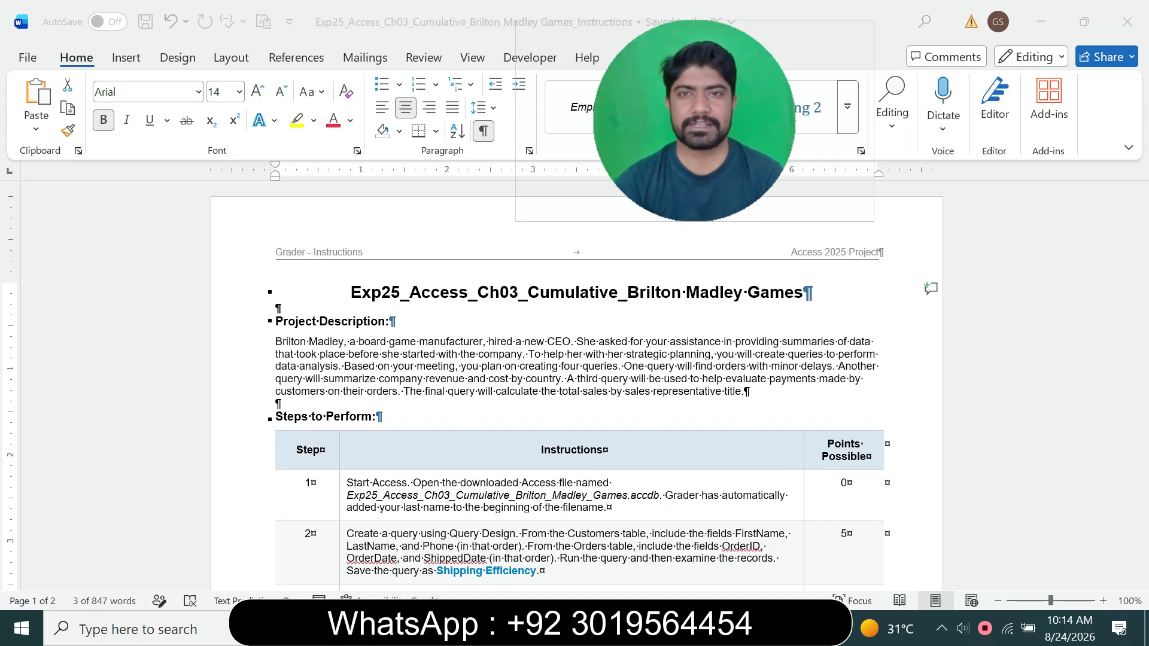
# - Highlight the step 1 instructions in the Word document's table in yellow
pyautogui.hotkey('alt', 'Tab')
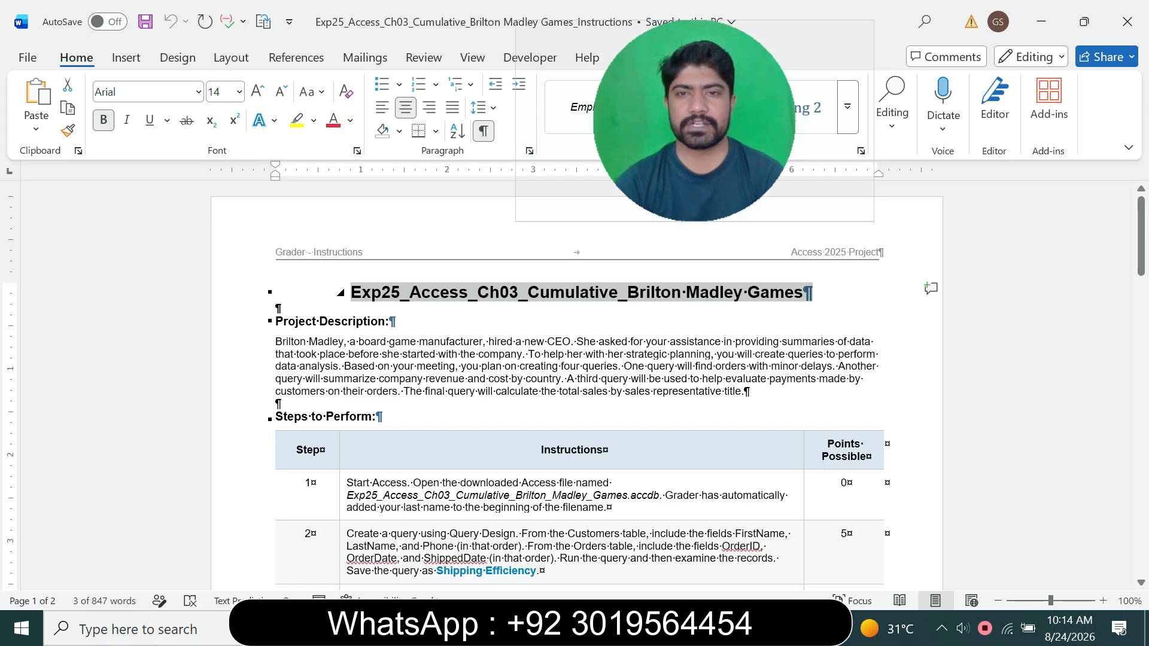
pyautogui.moveTo(1142, 236)
pyautogui.mouseDown()
pyautogui.moveTo(1141, 489)
pyautogui.moveTo(1141, 235)
pyautogui.moveTo(1141, 249)
pyautogui.mouseUp()
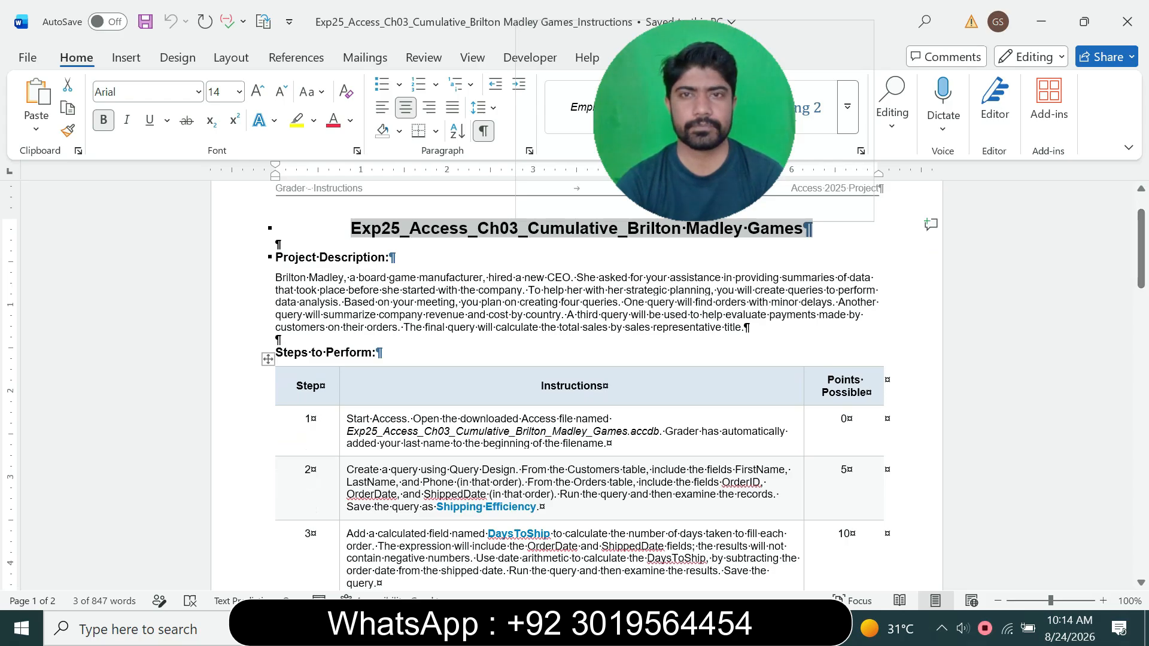
pyautogui.click(343, 435)
pyautogui.click(422, 408)
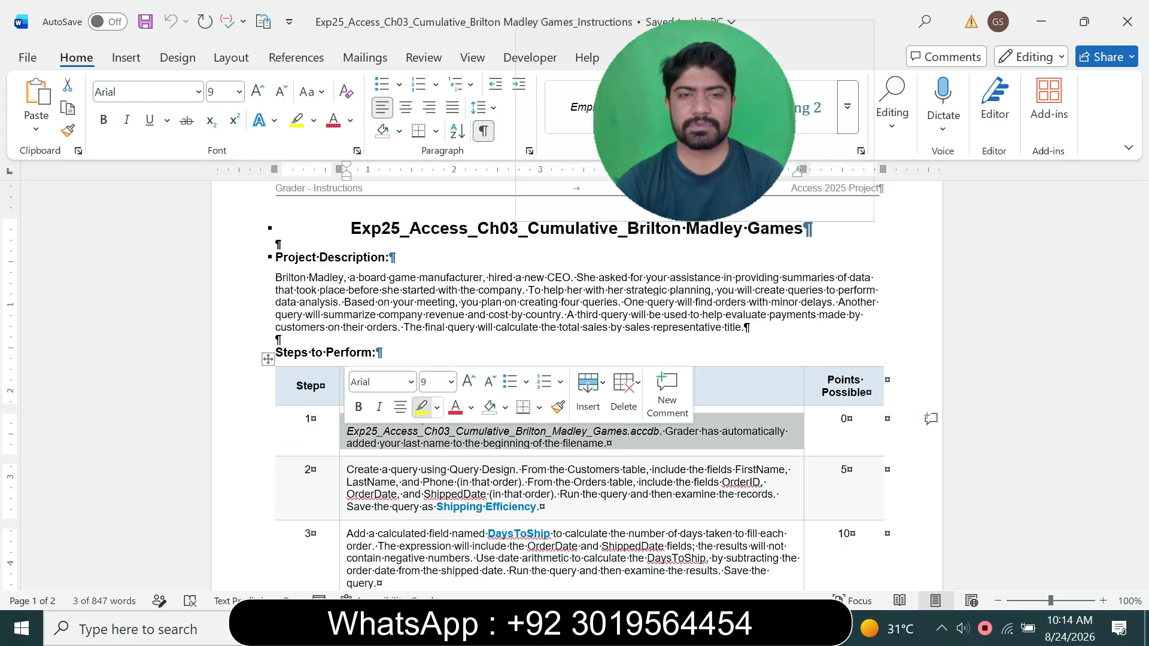
pyautogui.scroll(-3, 574, 386)
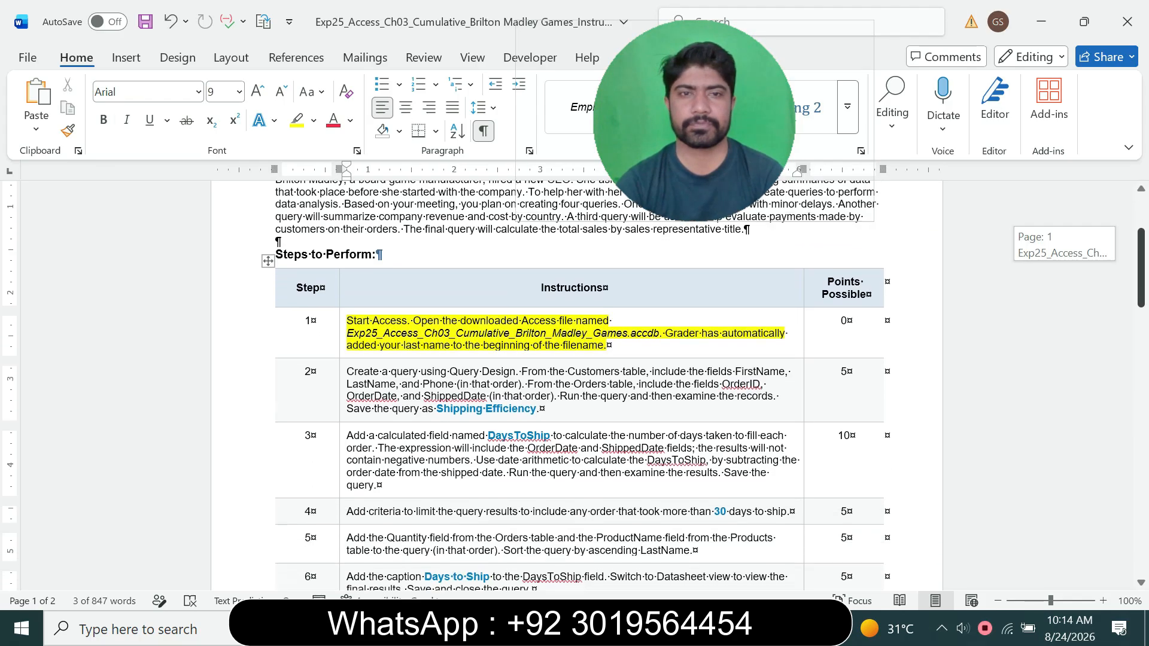
pyautogui.moveTo(347, 320); pyautogui.dragTo(610, 345)
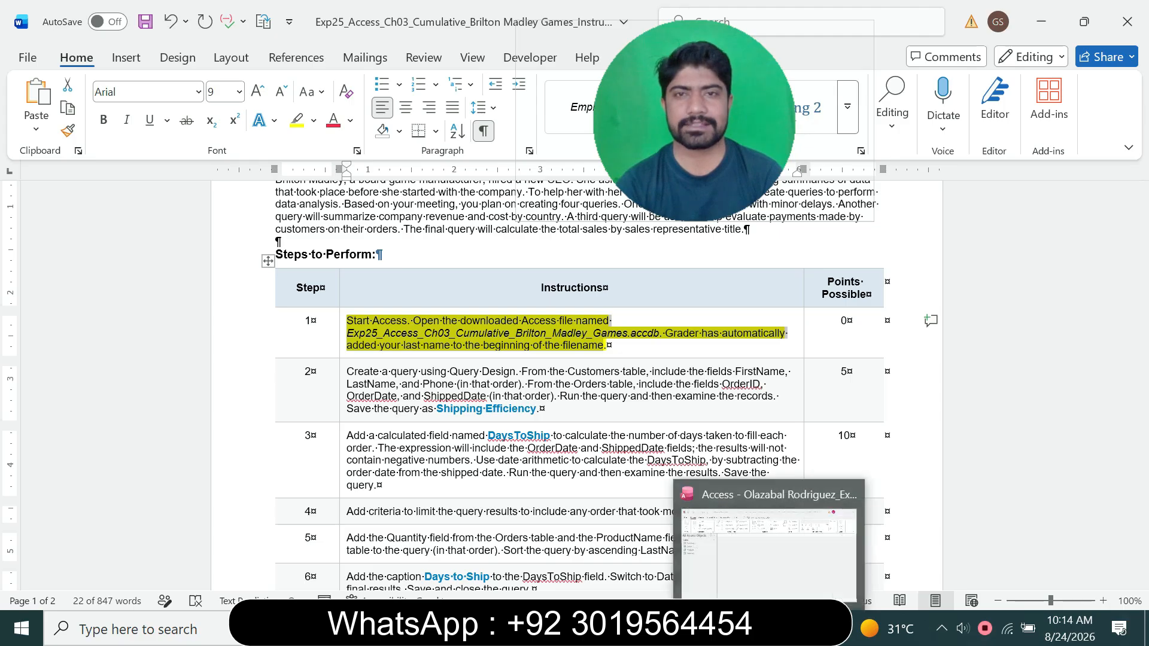
# - Look at the open Access database, return to the Word instructions and remove the highlight from the step 1 text
pyautogui.click(769, 628)
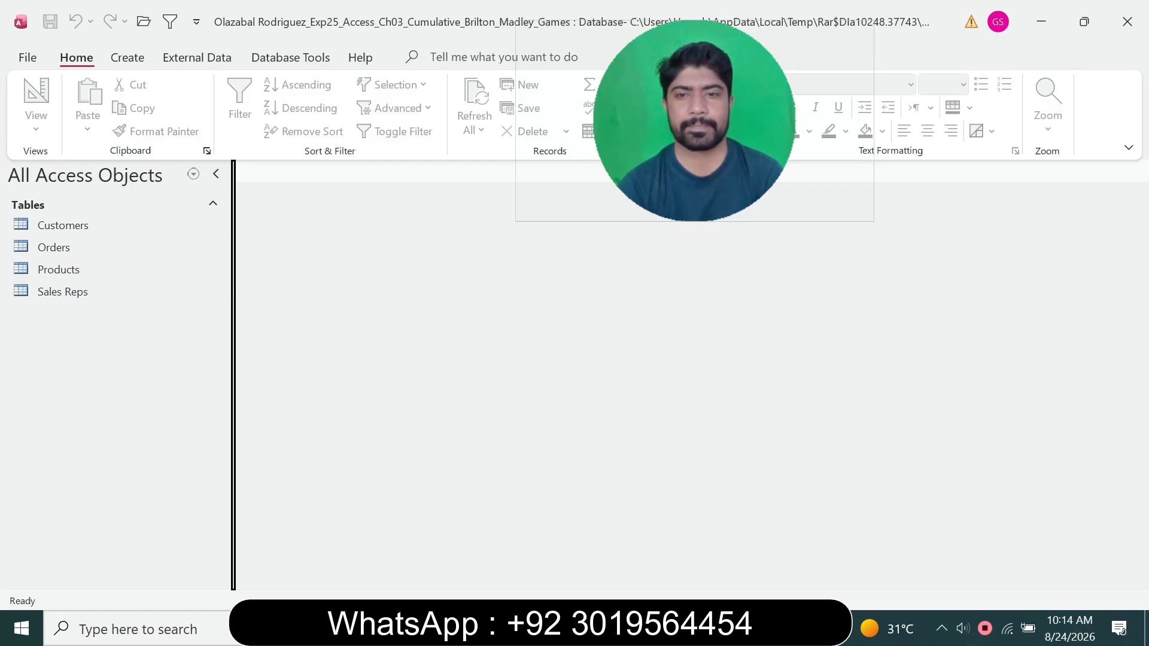
pyautogui.moveTo(724, 628)
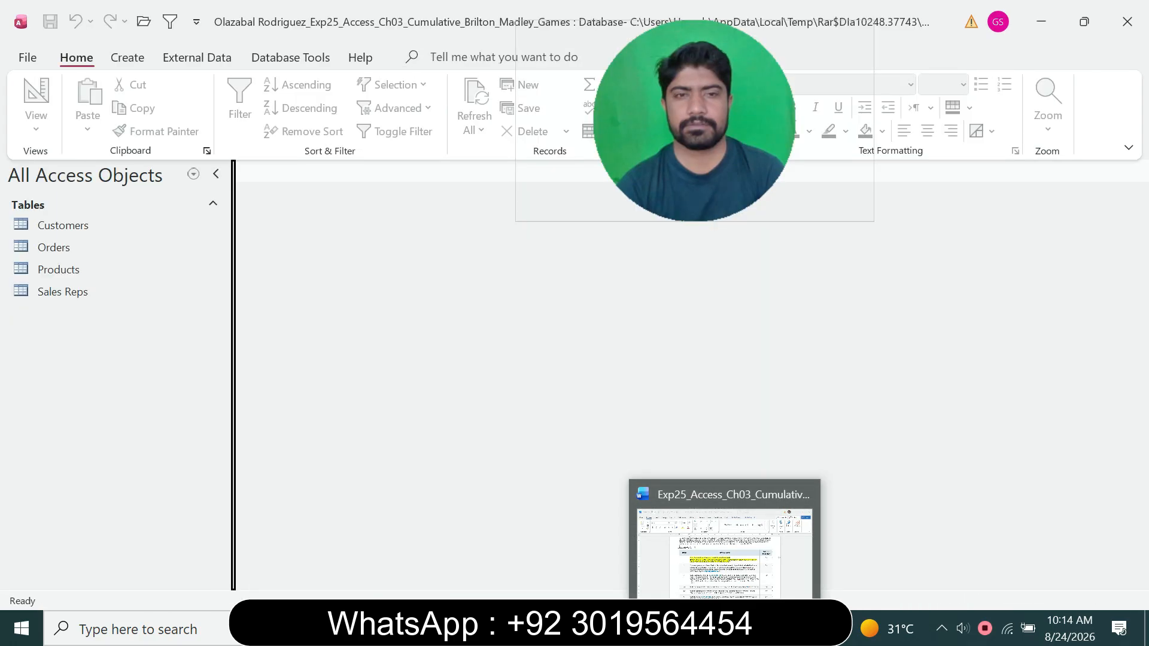
pyautogui.click(725, 628)
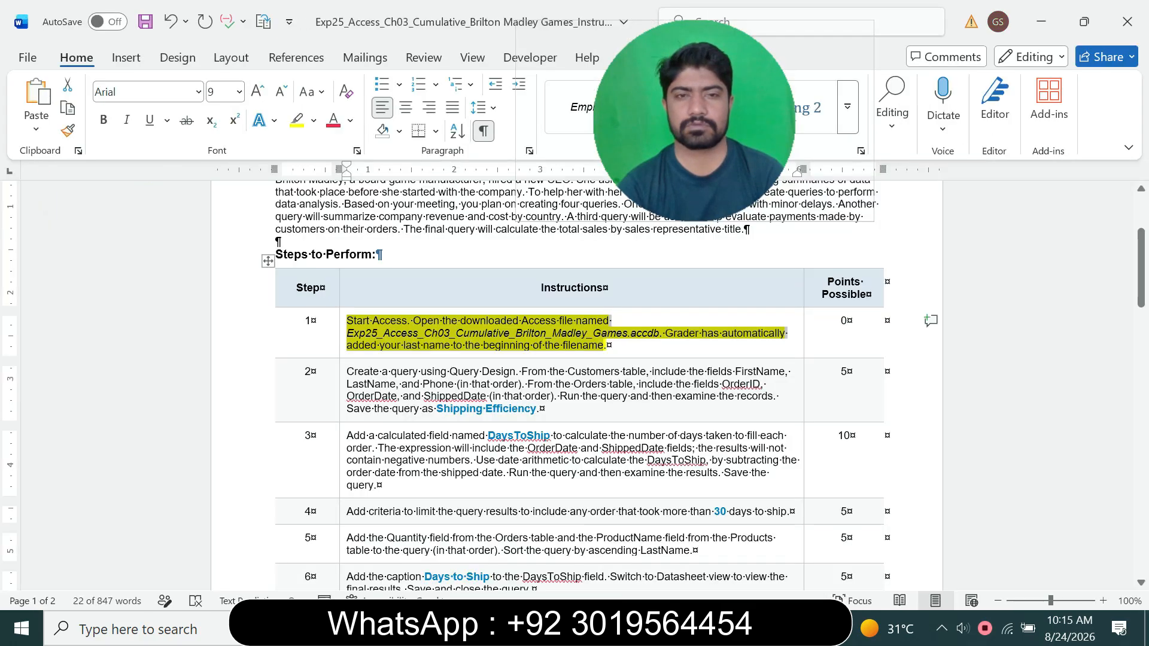
pyautogui.click(343, 341)
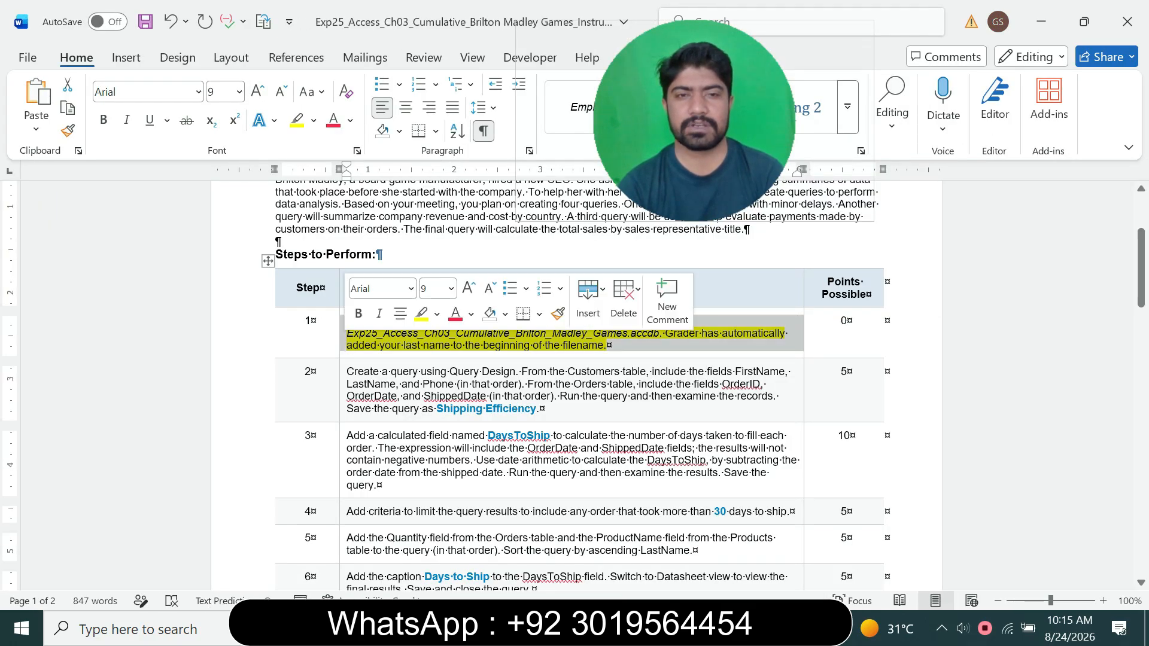
pyautogui.click(421, 314)
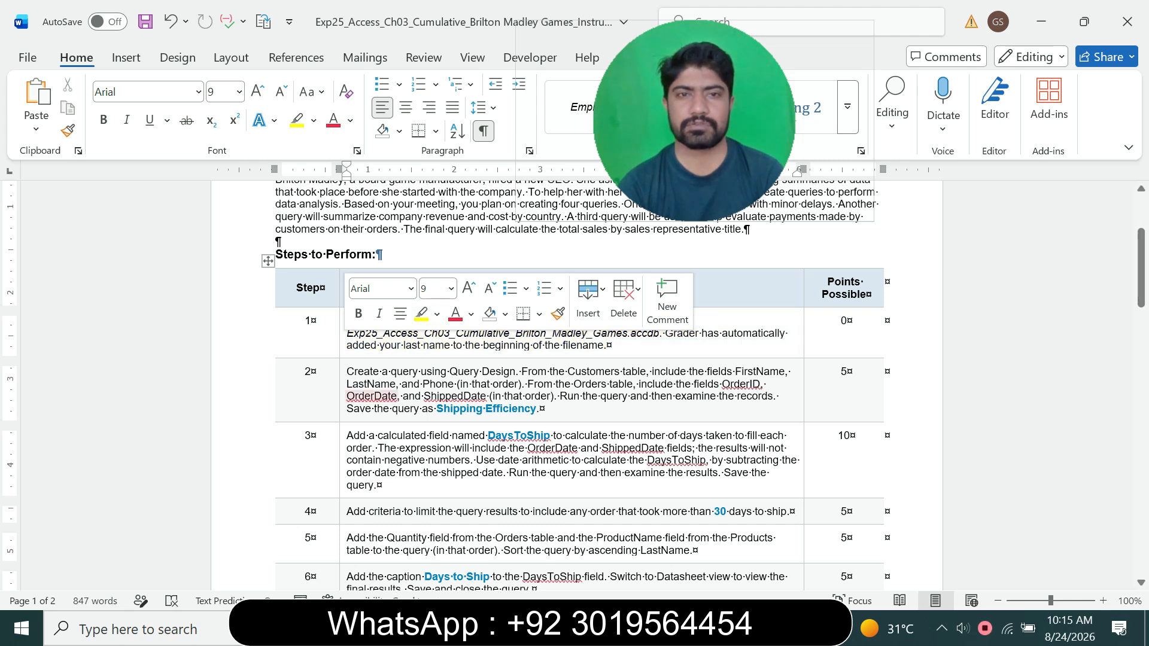
# - Set the step 2 instructions to font size 11 and highlight them in turquoise
pyautogui.click(343, 389)
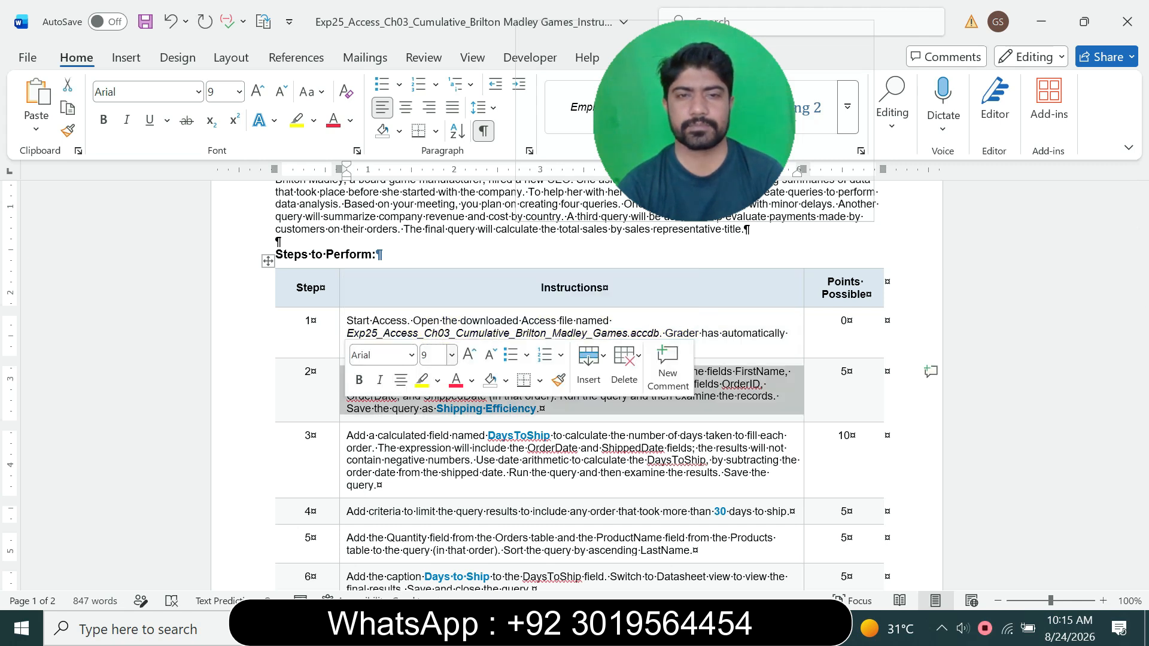
pyautogui.click(452, 355)
pyautogui.click(435, 79)
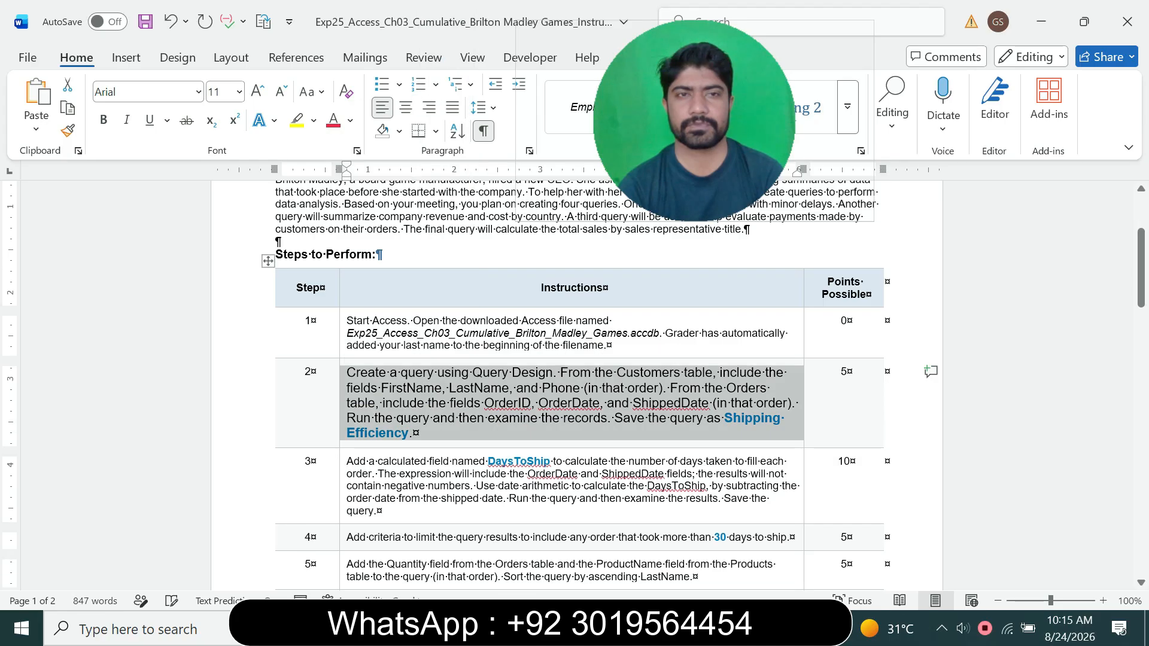
pyautogui.click(313, 120)
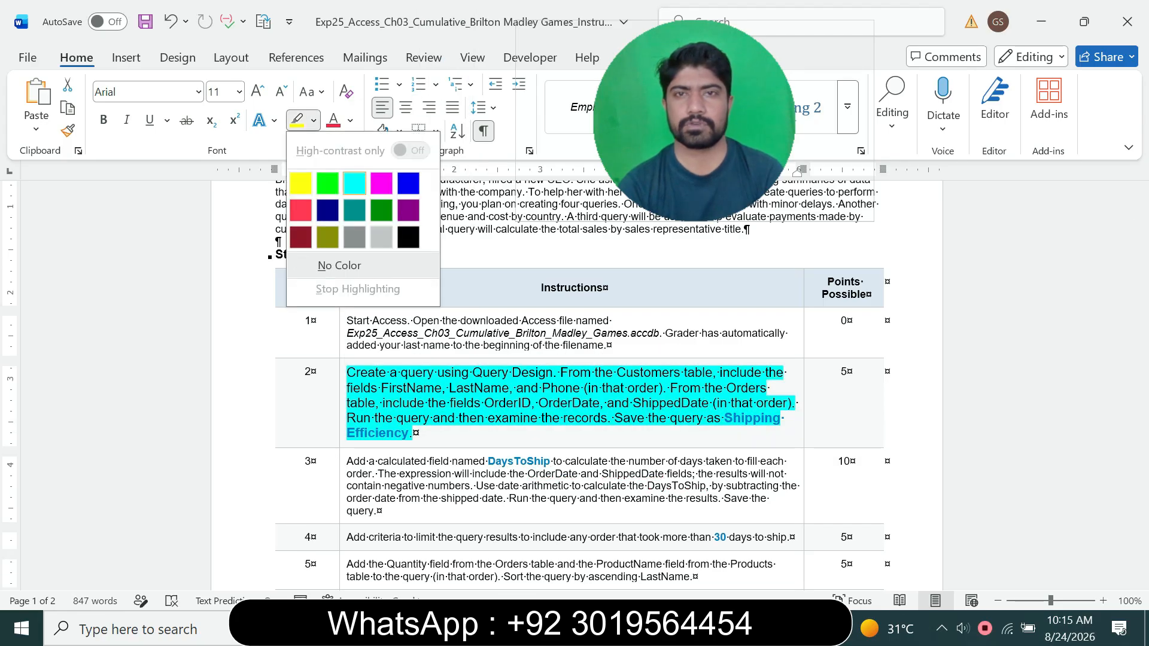
pyautogui.click(354, 182)
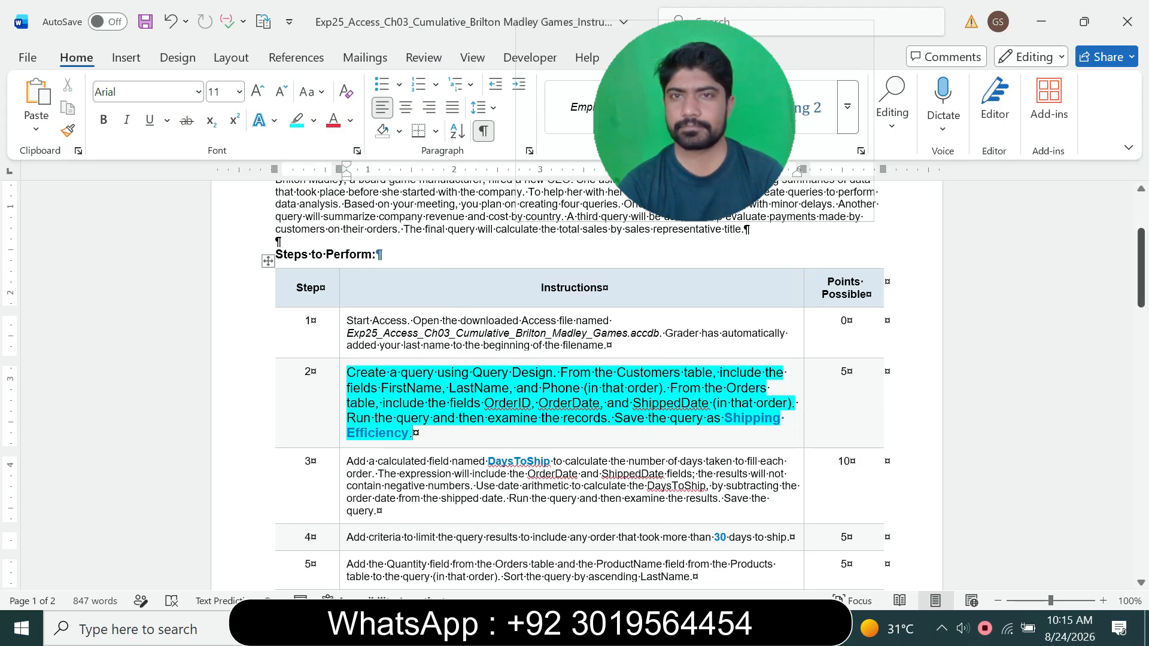
# - Select "Create a query using Query Design" in step 2, switch to Access and start a new query in Query Design
pyautogui.scroll(-1, 569, 389)
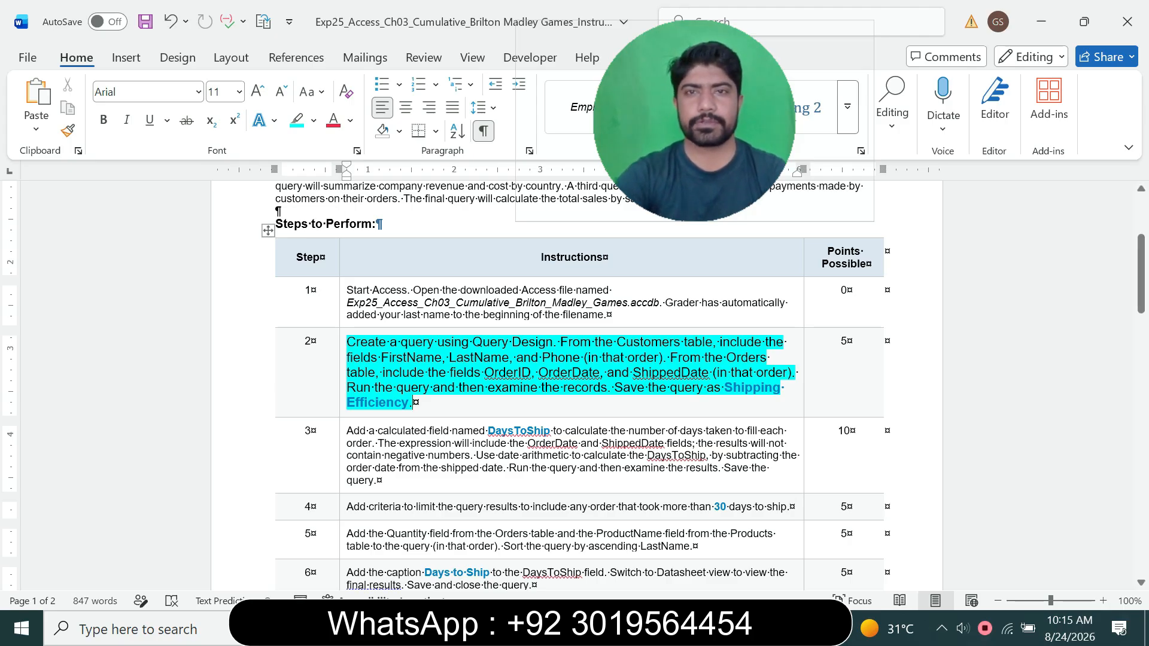
pyautogui.moveTo(347, 343); pyautogui.dragTo(553, 342)
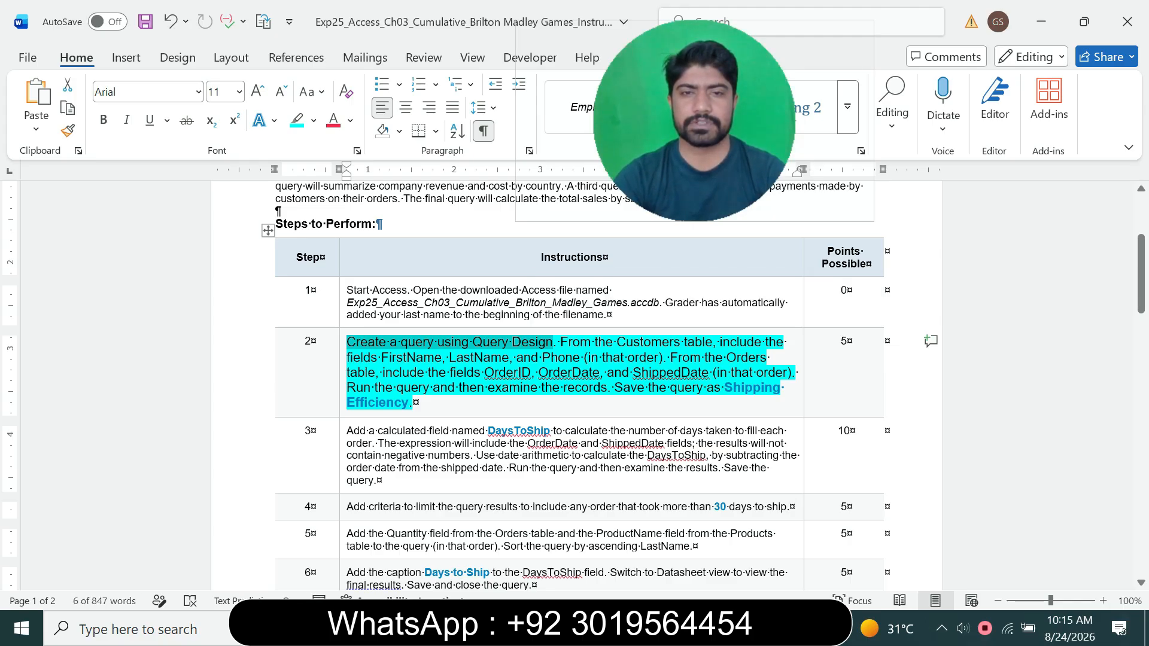
pyautogui.hotkey('alt', 'Tab')
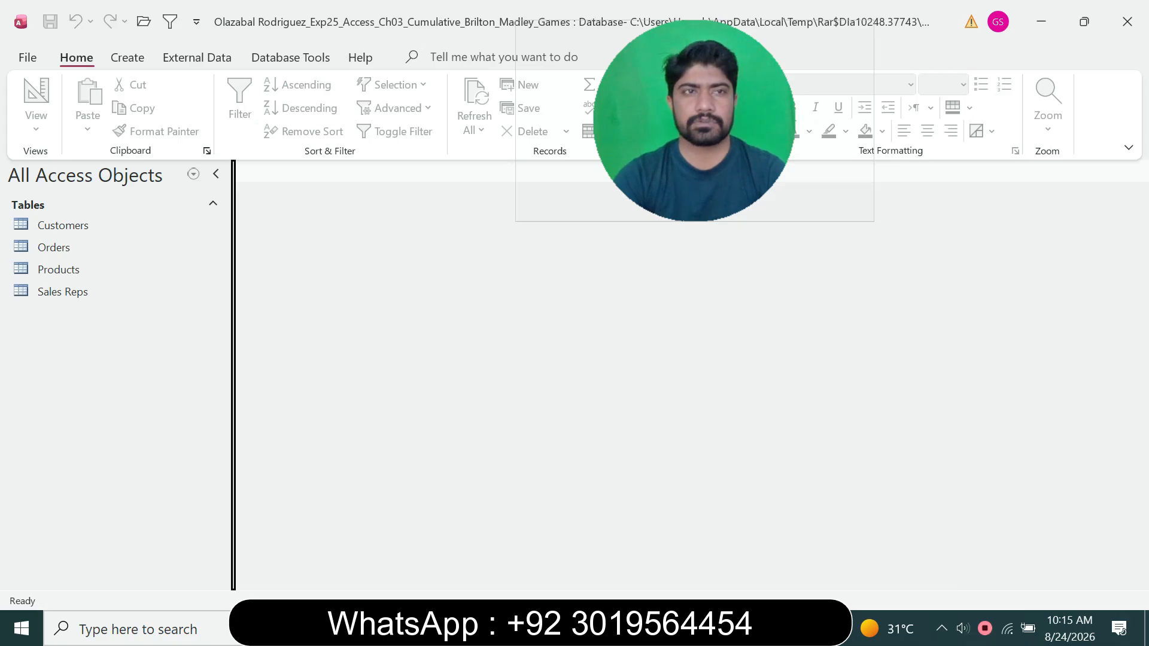
pyautogui.click(127, 58)
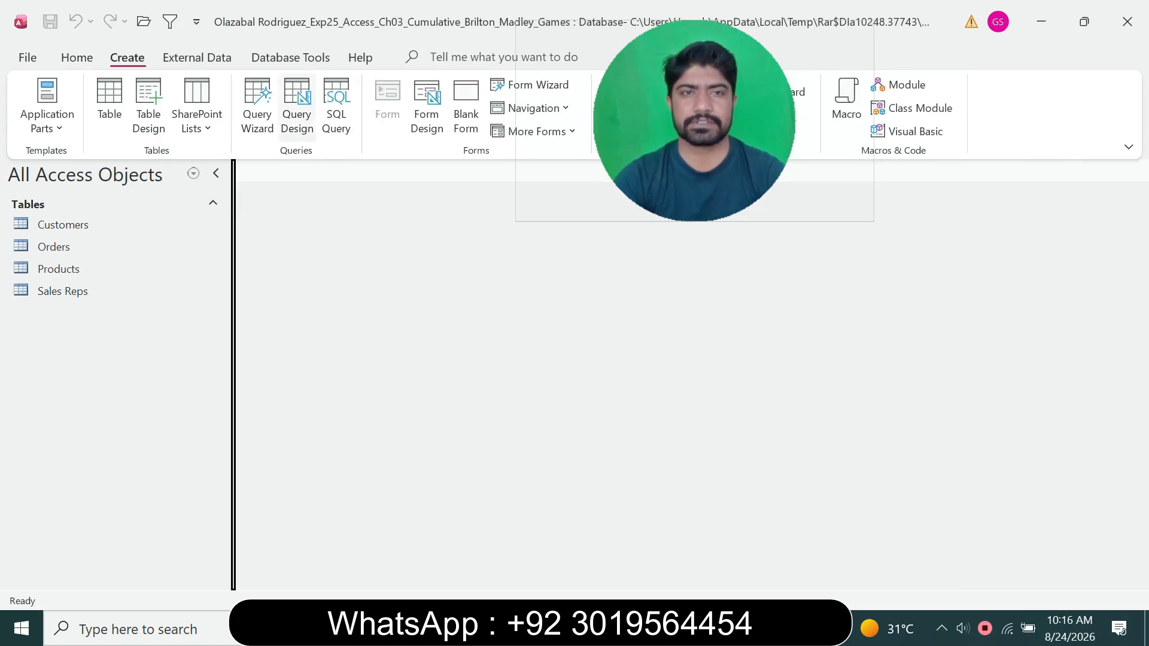
pyautogui.click(297, 108)
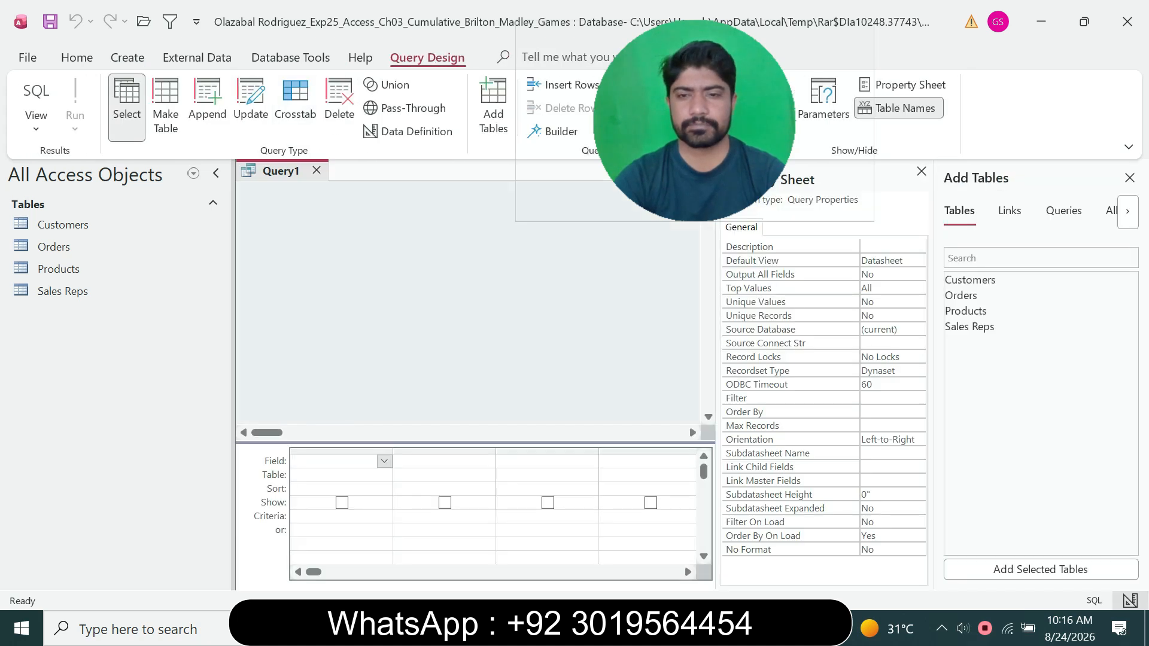
# - Check the step 2 instructions in Word, then in Access close the property sheet and add the Customers table to the query
pyautogui.hotkey('alt', 'Tab')
pyautogui.click(382, 226)
pyautogui.hotkey('alt', 'Tab')
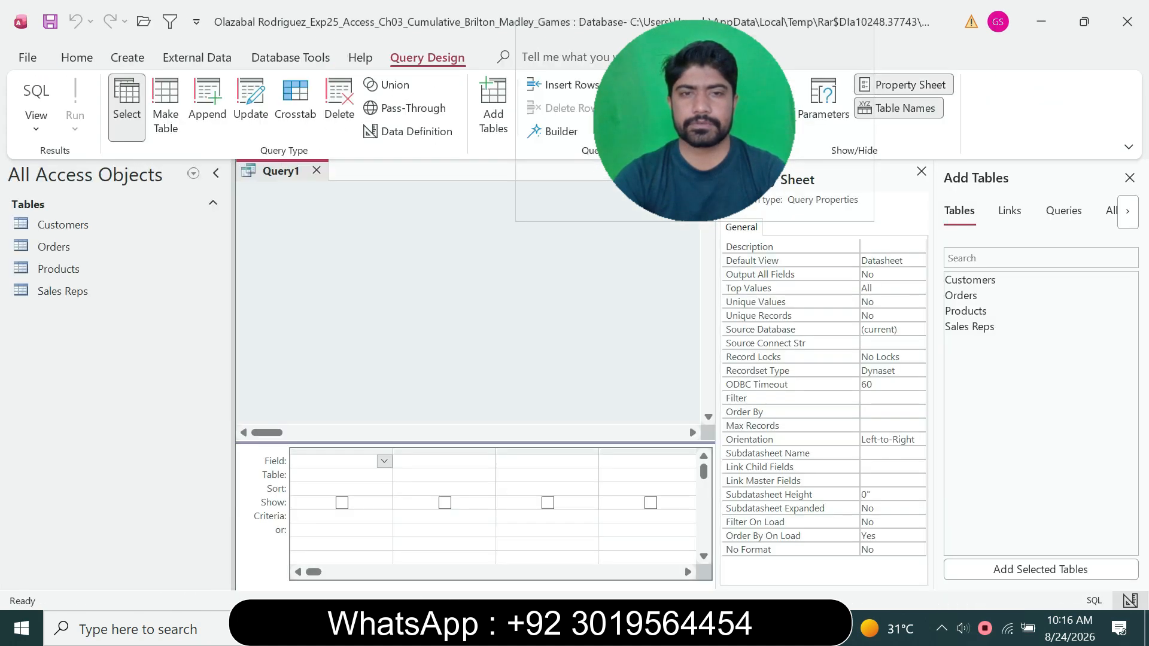
pyautogui.hotkey('alt', 'Tab')
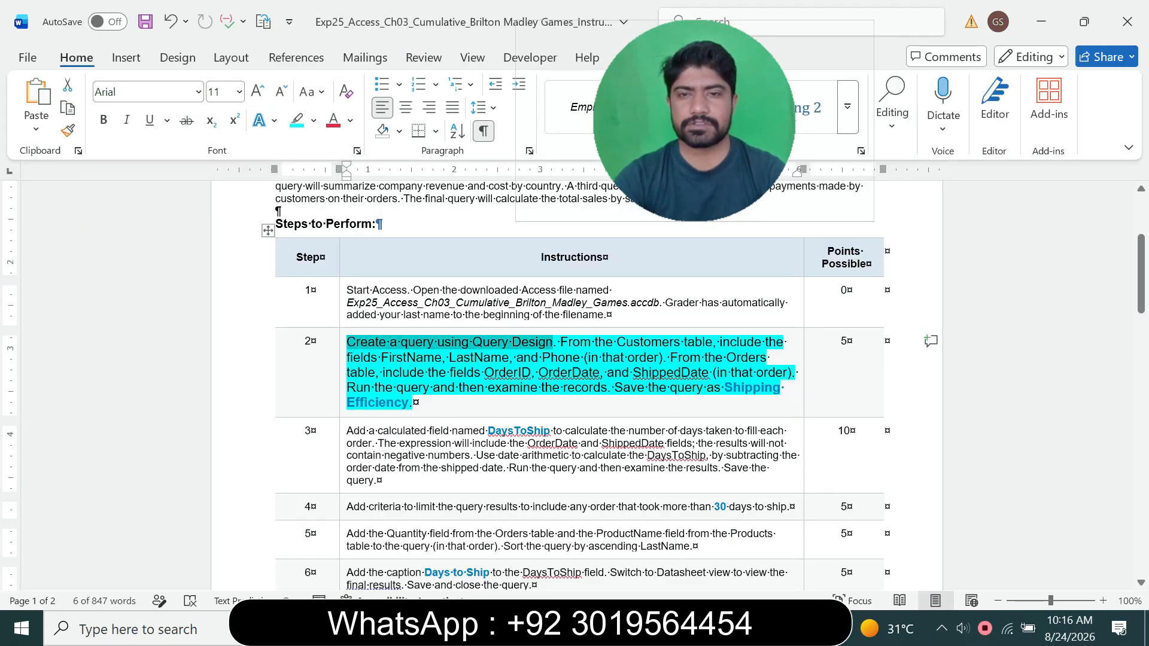
pyautogui.hotkey('alt', 'Tab')
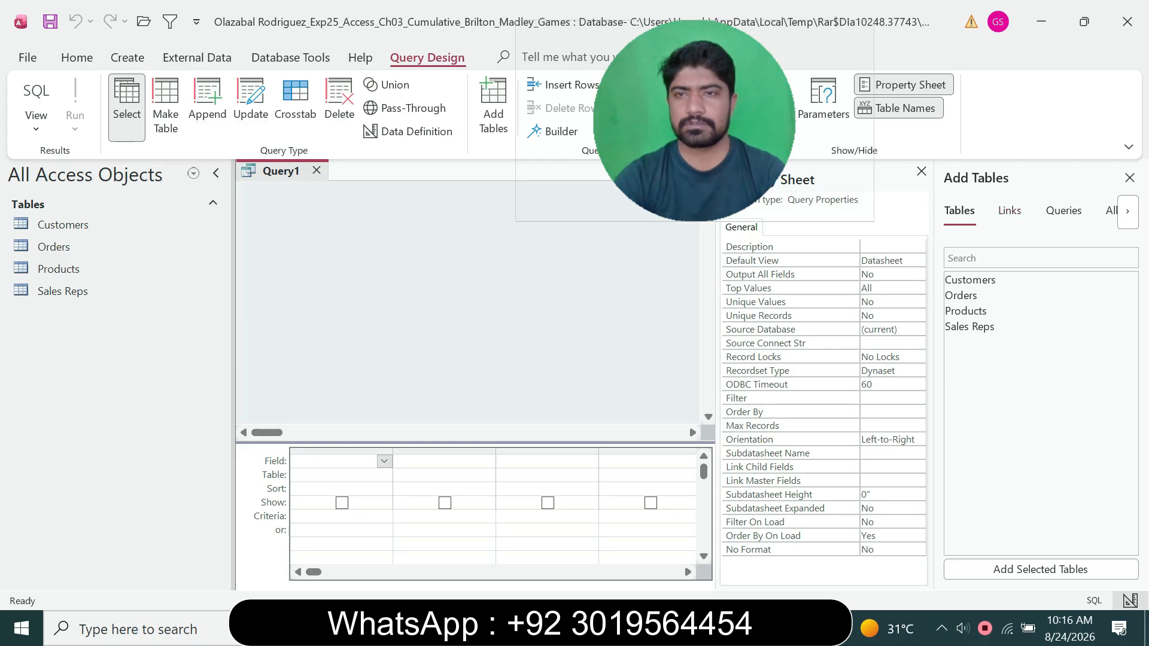
pyautogui.click(922, 172)
pyautogui.doubleClick(970, 280)
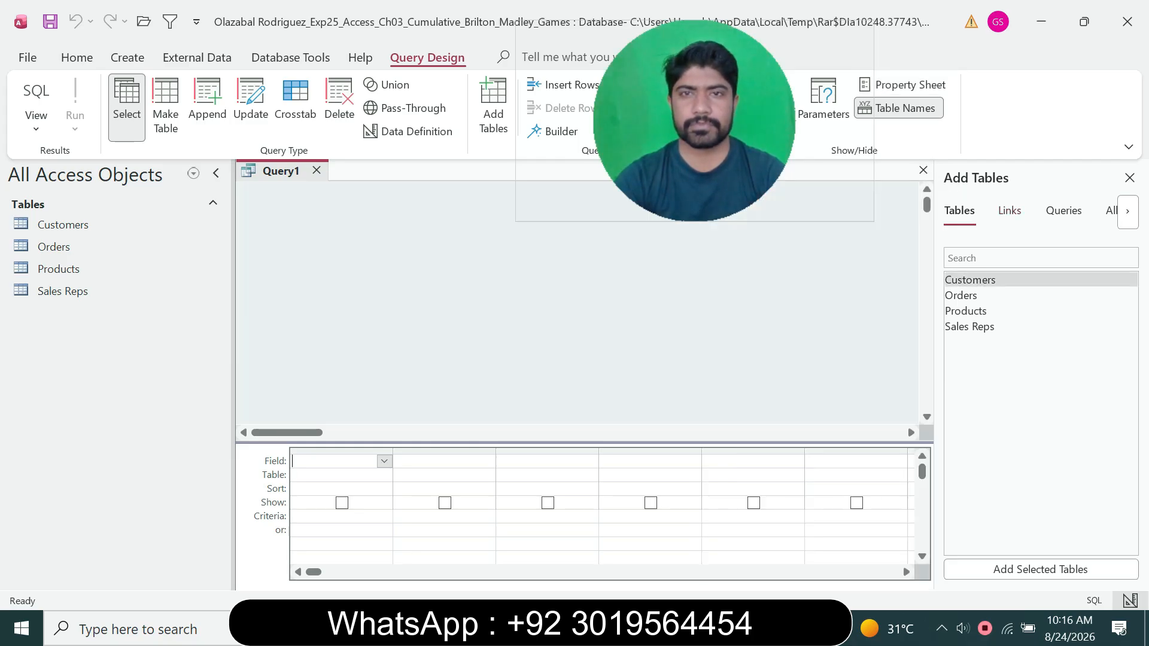
# - Add the FirstName, LastName and Phone fields from the Customers table to the query grid, following step 2 in Word
pyautogui.hotkey('alt', 'Tab')
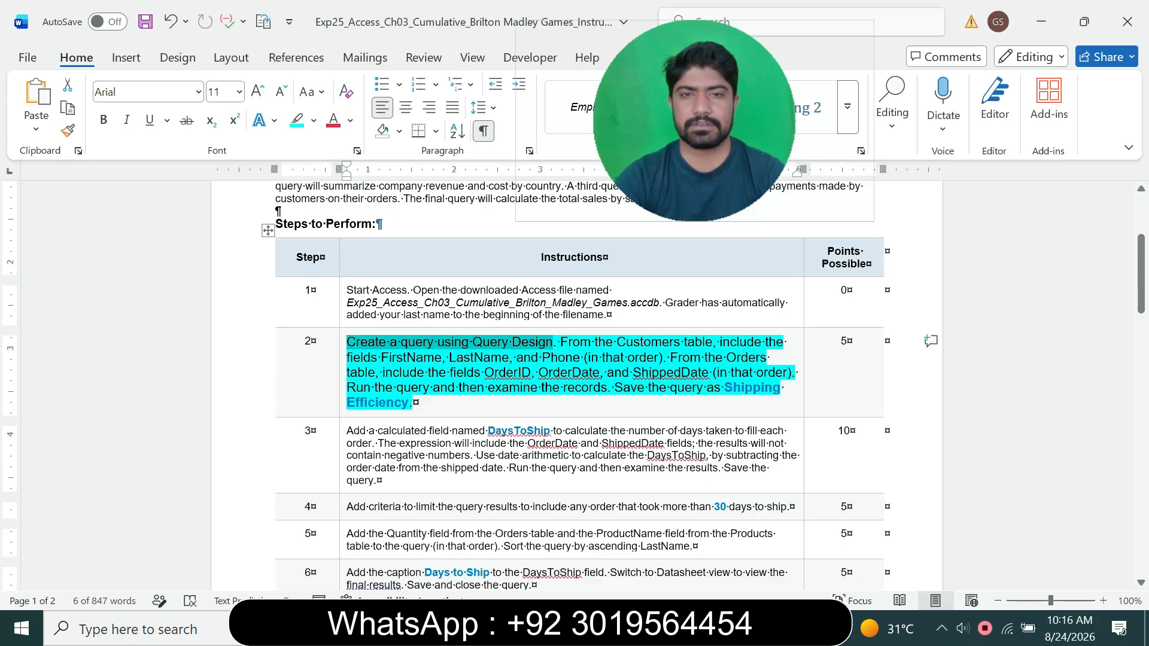
pyautogui.moveTo(346, 358); pyautogui.dragTo(508, 357)
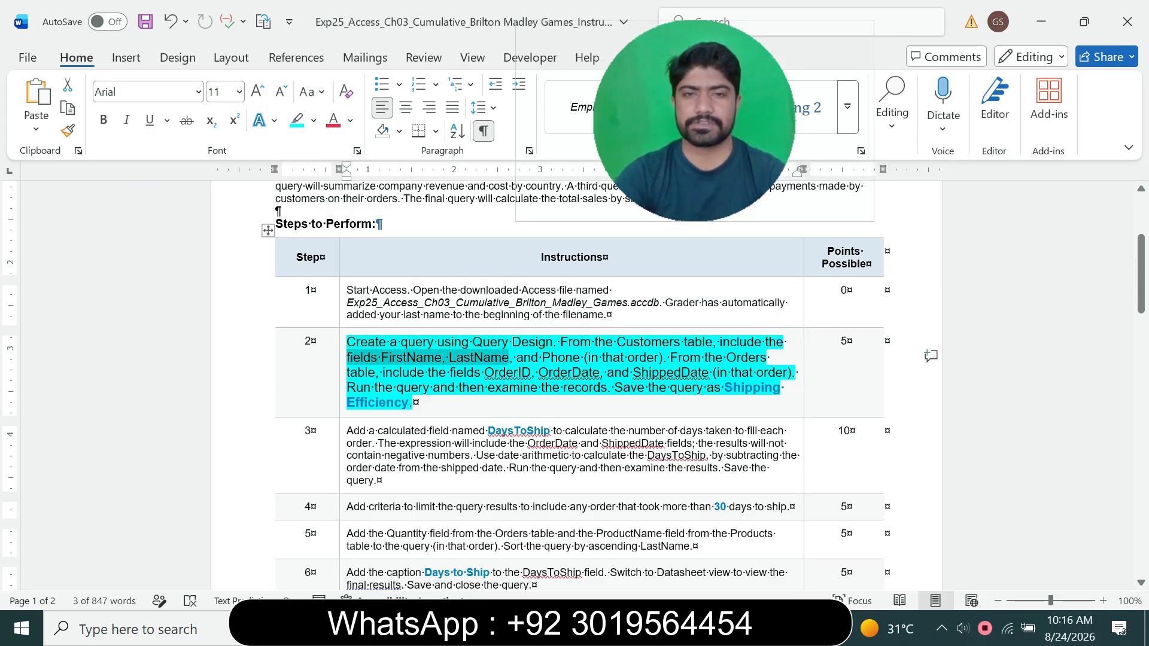
pyautogui.hotkey('alt', 'Tab')
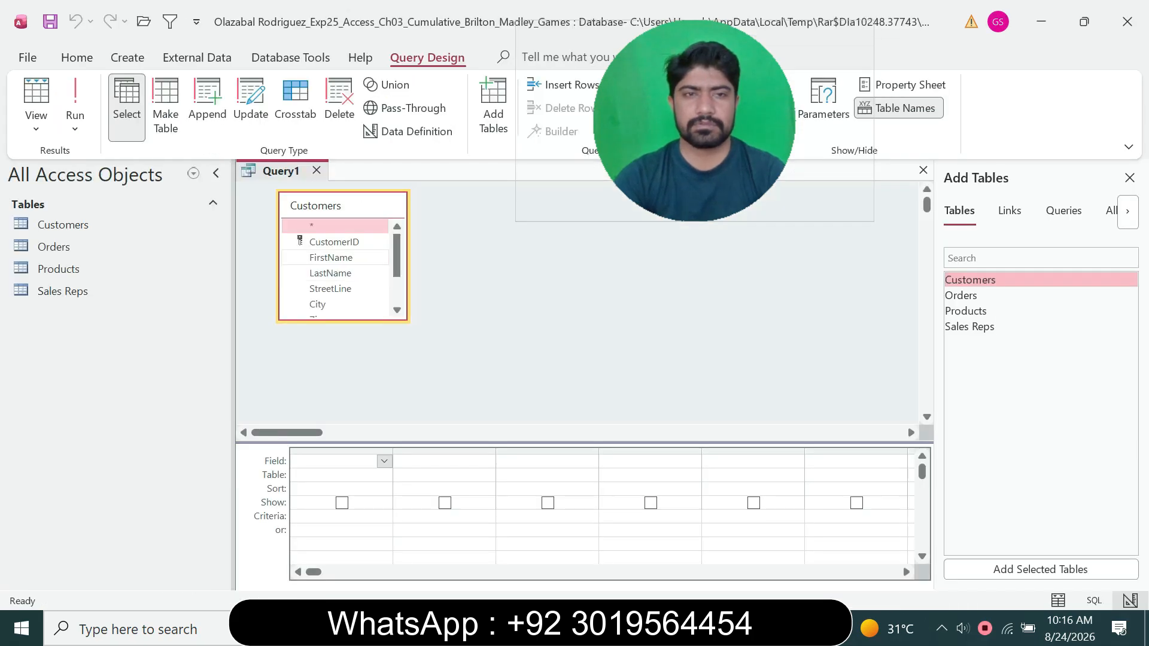
pyautogui.doubleClick(331, 257)
pyautogui.doubleClick(330, 273)
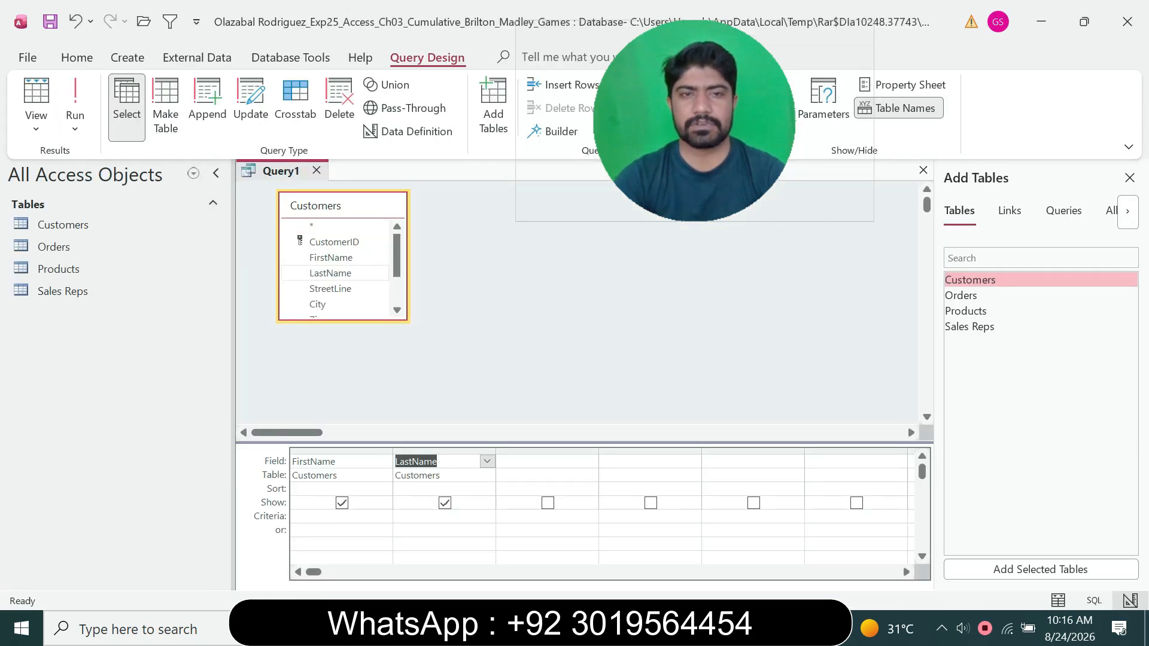
pyautogui.hotkey('alt', 'Tab')
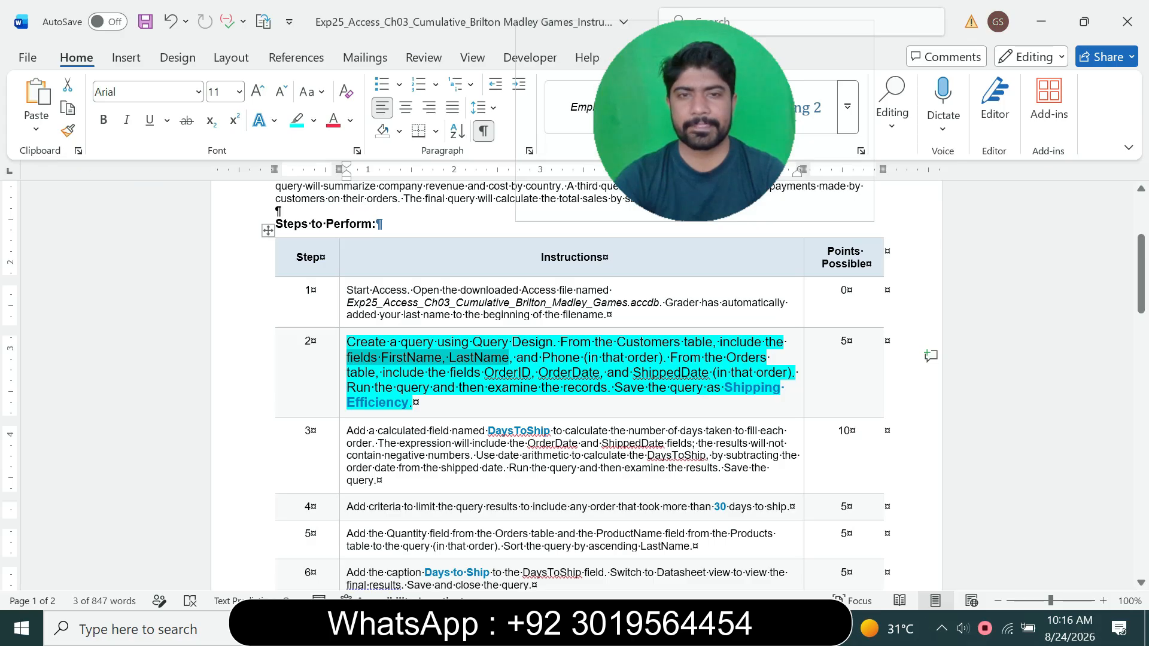
pyautogui.hotkey('alt', 'Tab')
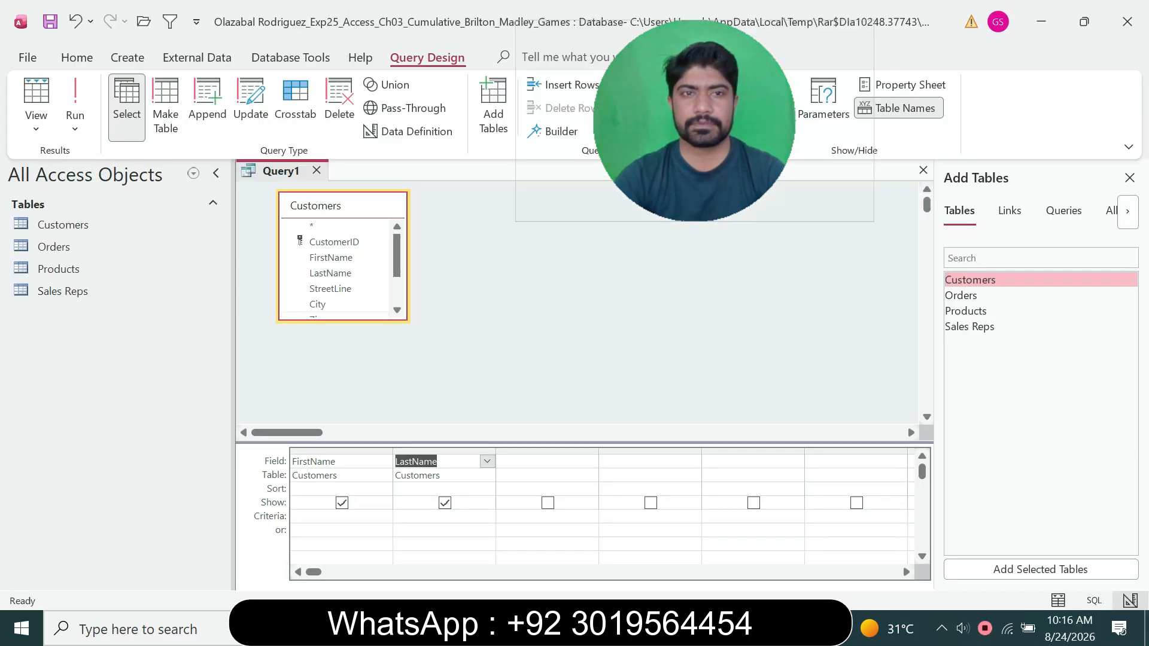
pyautogui.moveTo(324, 322); pyautogui.dragTo(323, 417)
pyautogui.doubleClick(322, 351)
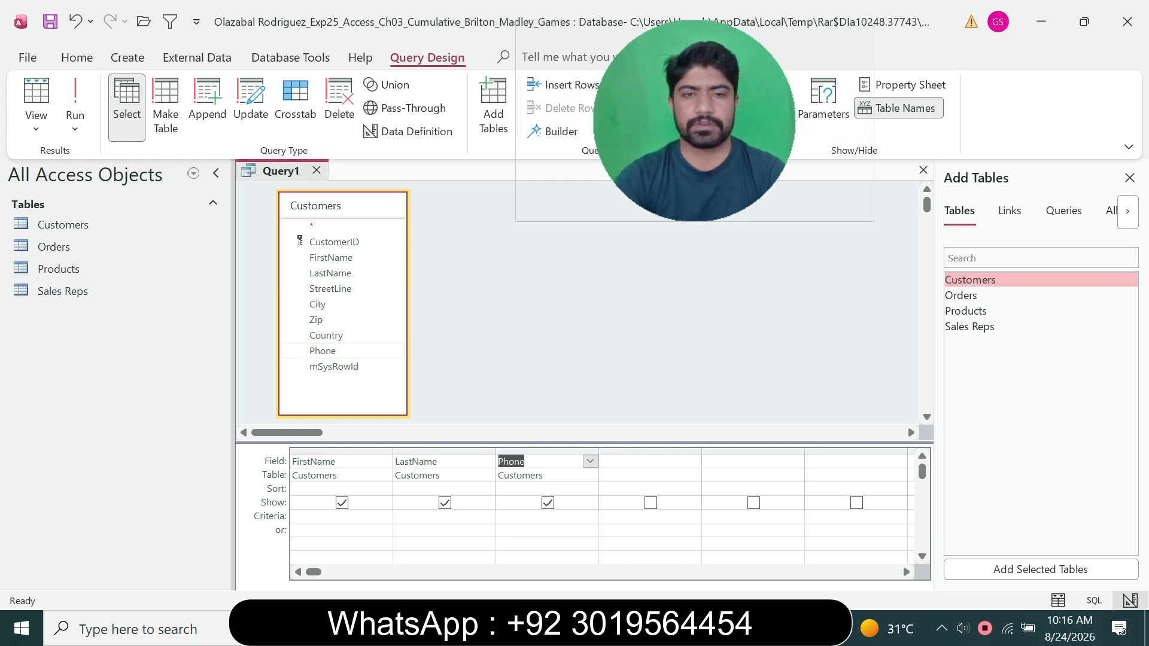
# - Check the next table in the Word instructions, add the Orders table to the Access query and enlarge it to show all fields
pyautogui.hotkey('alt', 'Tab')
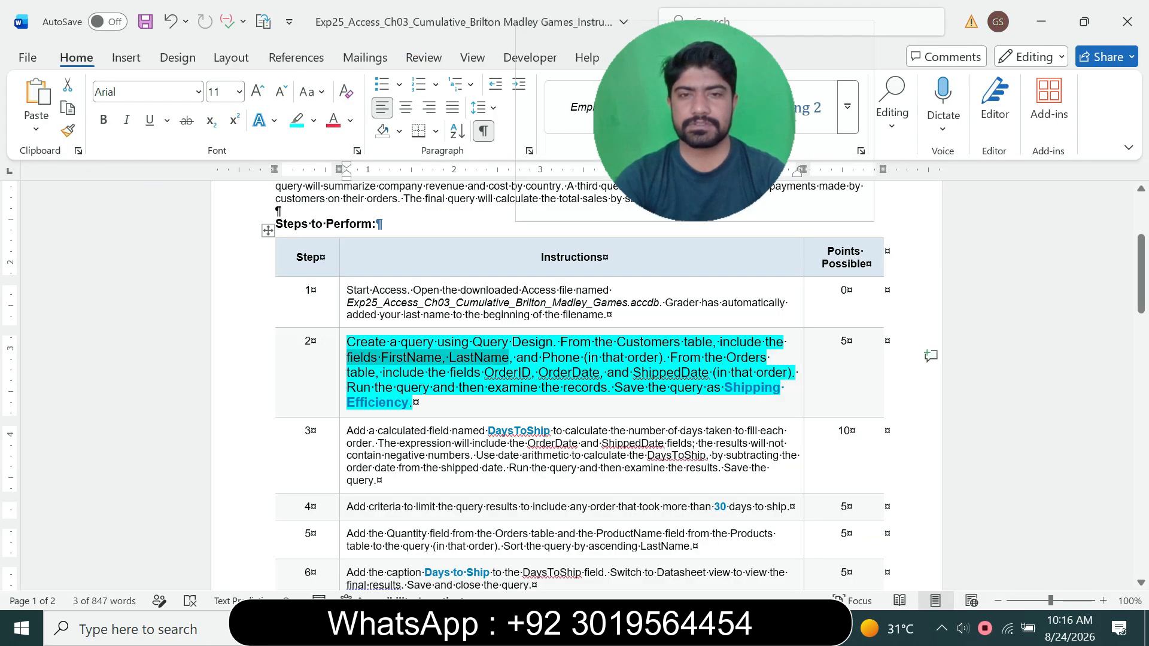
pyautogui.click(679, 358)
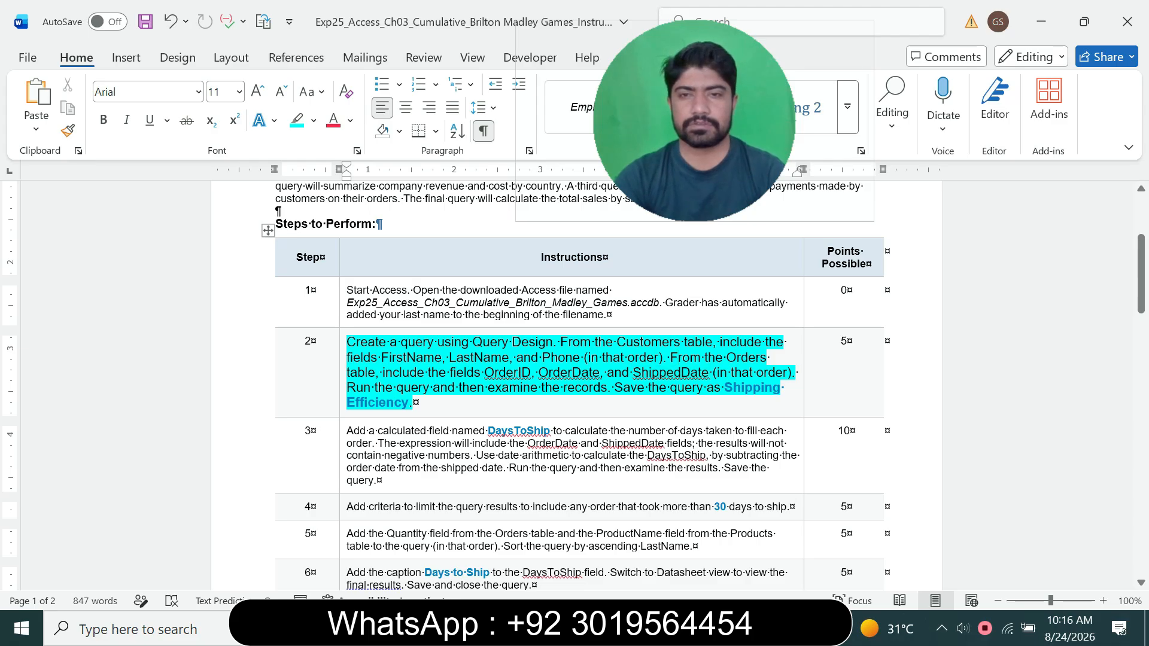
pyautogui.moveTo(670, 358); pyautogui.dragTo(725, 358)
pyautogui.hotkey('alt', 'Tab')
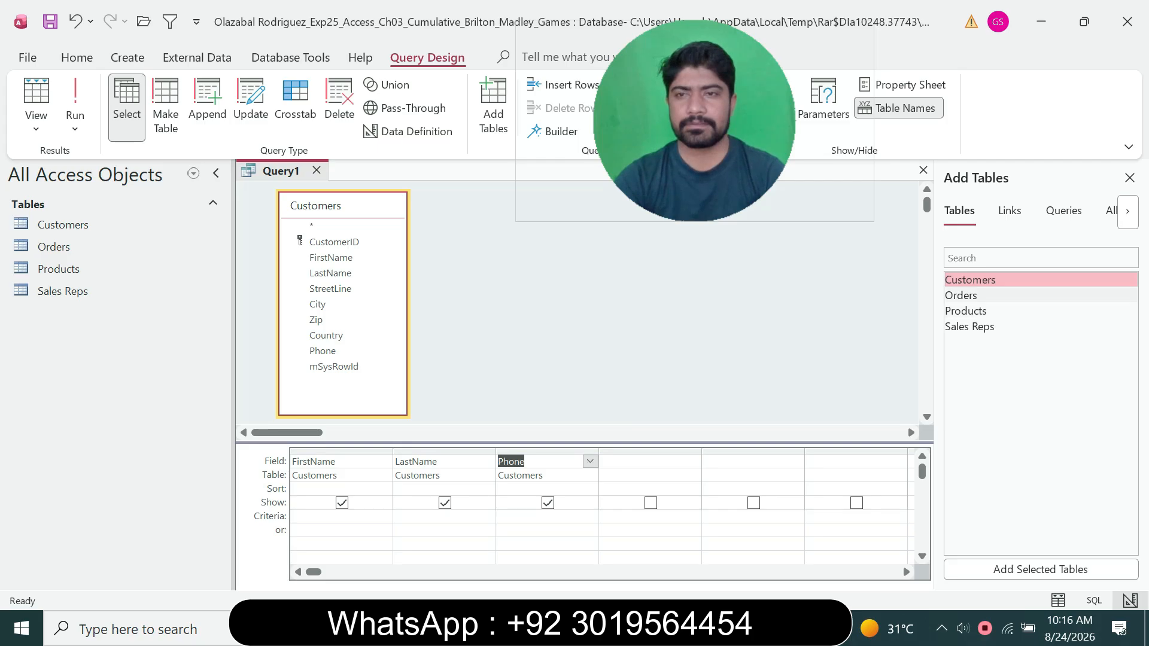
pyautogui.click(1017, 295)
pyautogui.doubleClick(1017, 296)
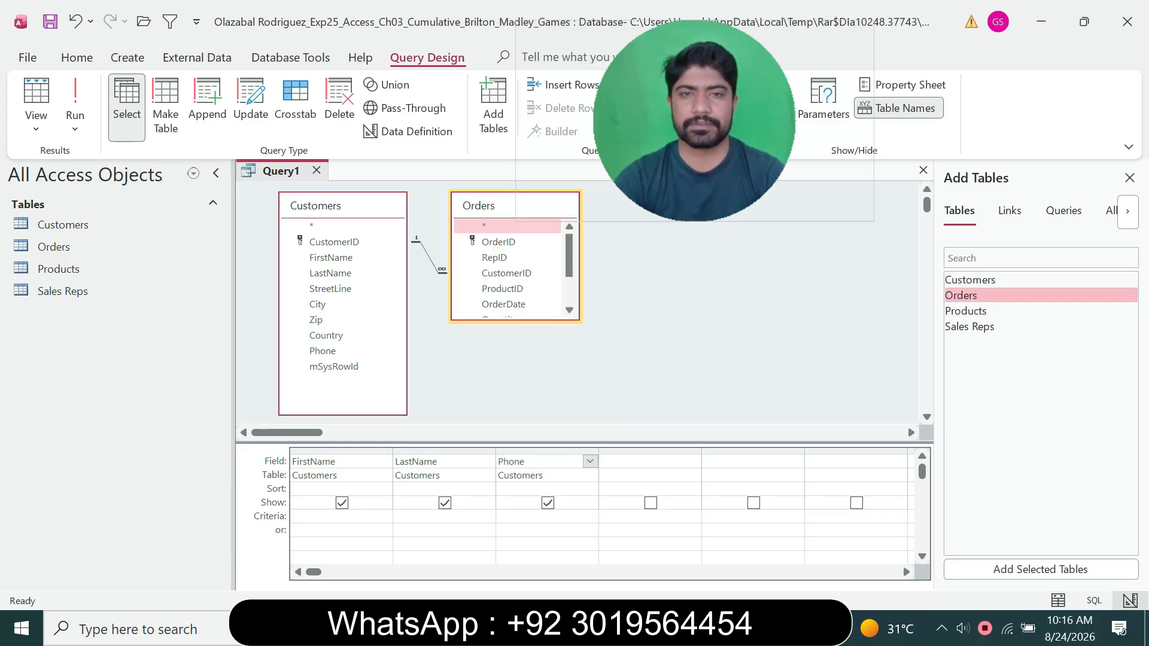
pyautogui.moveTo(516, 321); pyautogui.dragTo(516, 399)
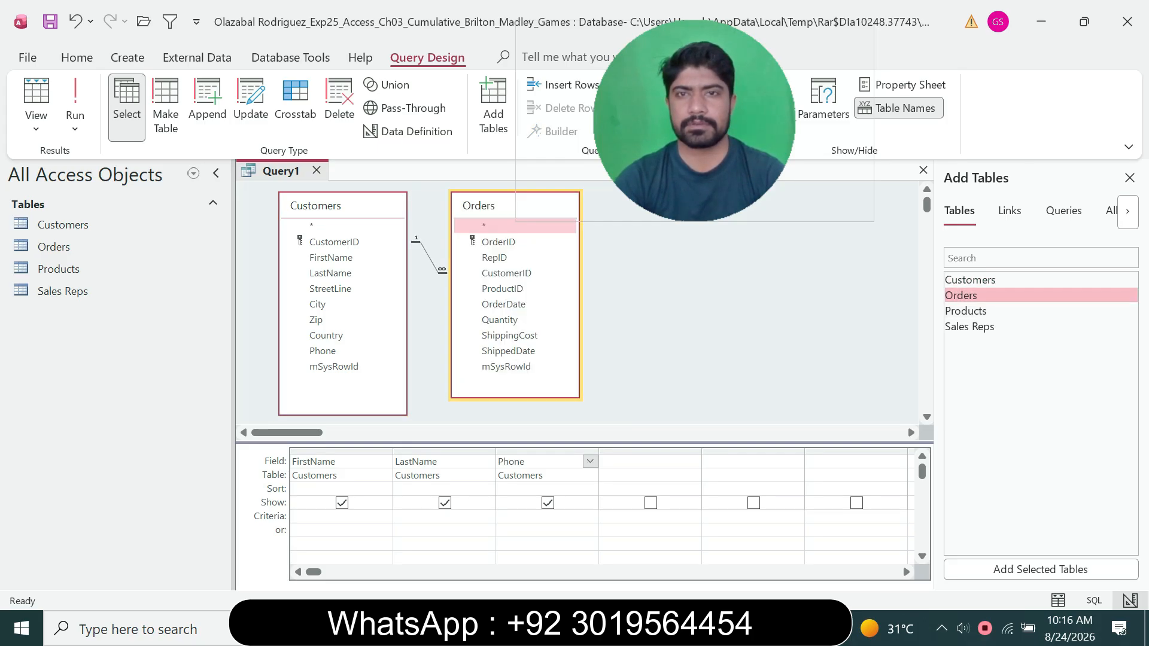
# - Add the OrderID, OrderDate and ShippedDate fields from the Orders table to the Access query grid, following step 2 in Word
pyautogui.hotkey('alt', 'Tab')
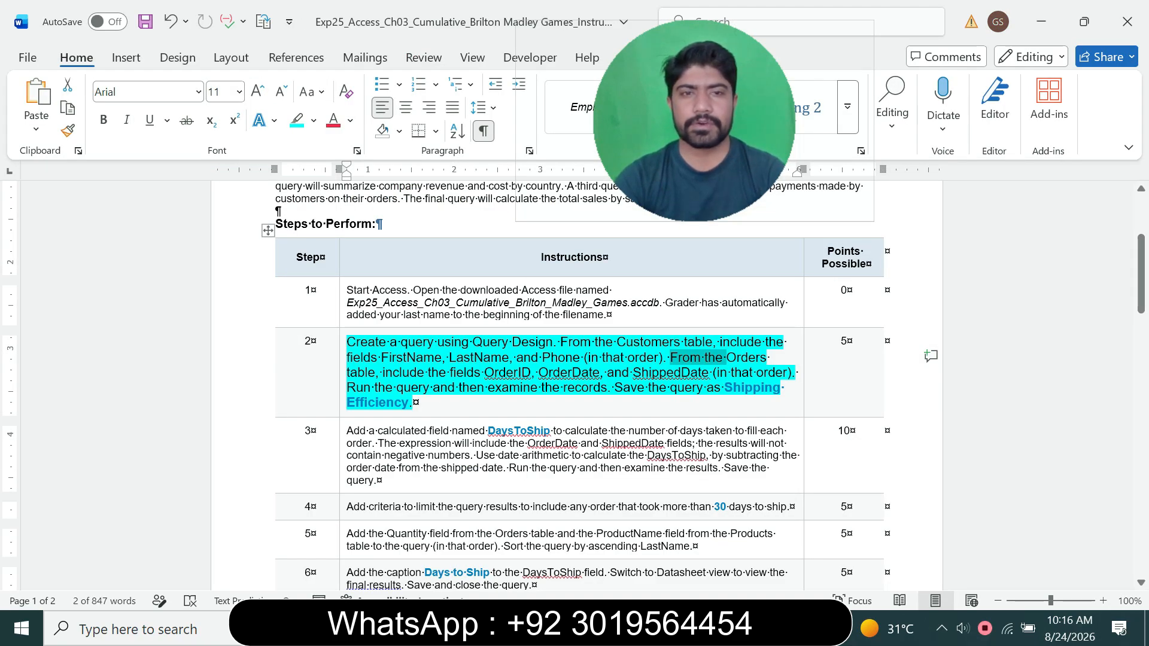
pyautogui.moveTo(383, 372); pyautogui.dragTo(530, 372)
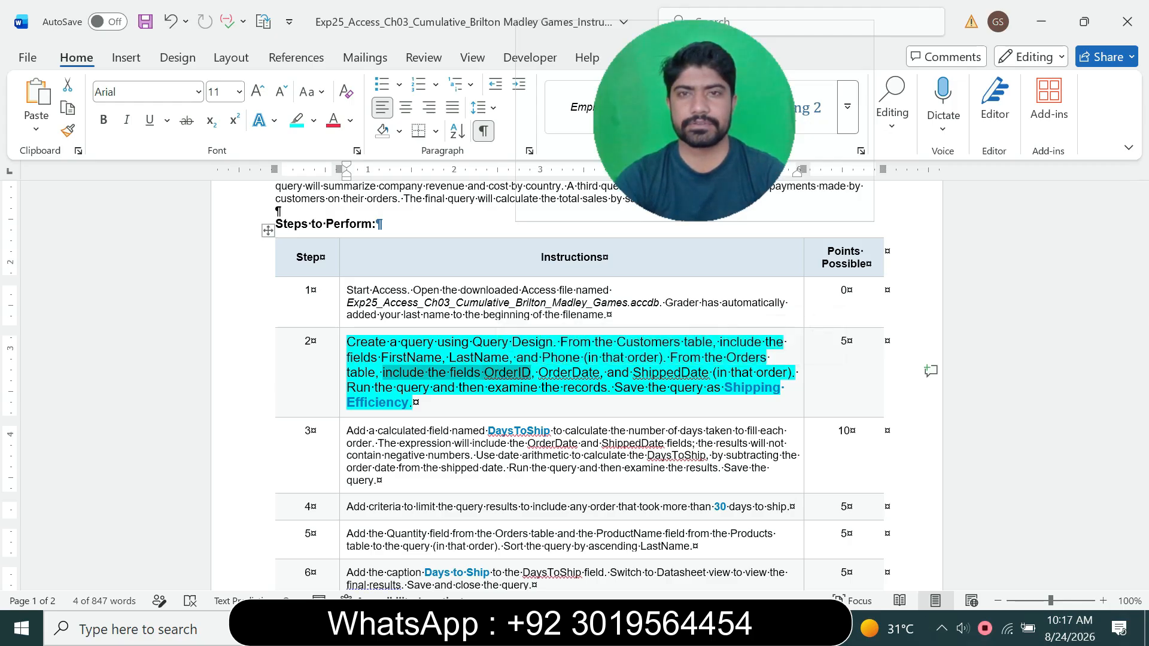
pyautogui.hotkey('alt', 'Tab')
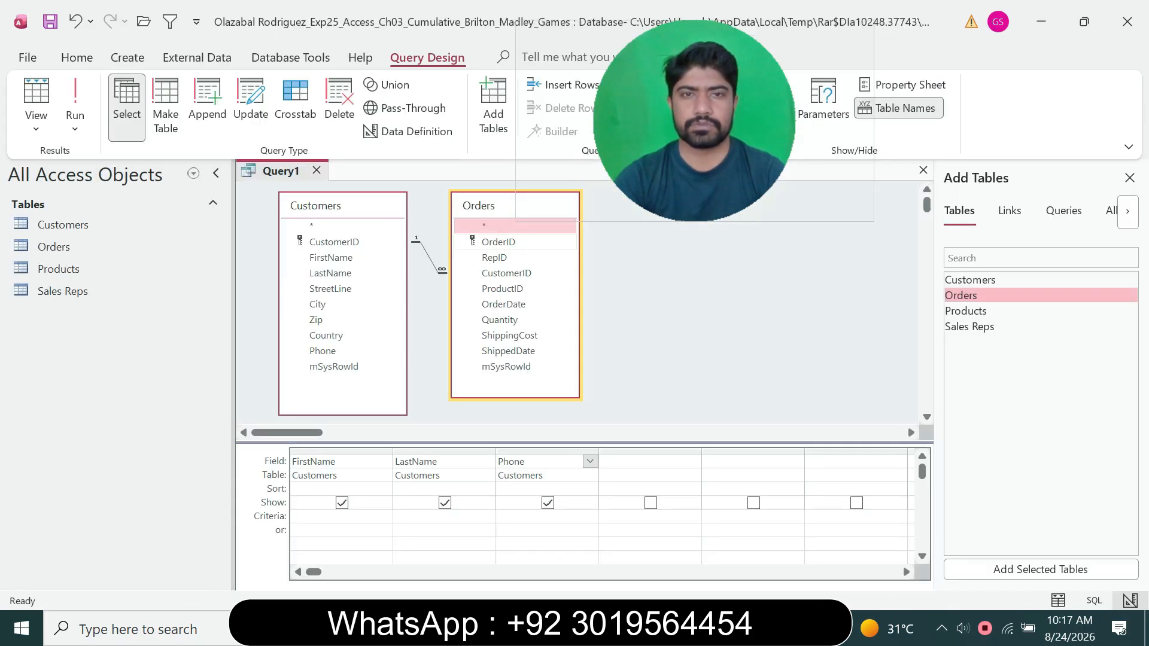
pyautogui.doubleClick(498, 242)
pyautogui.hotkey('alt', 'Tab')
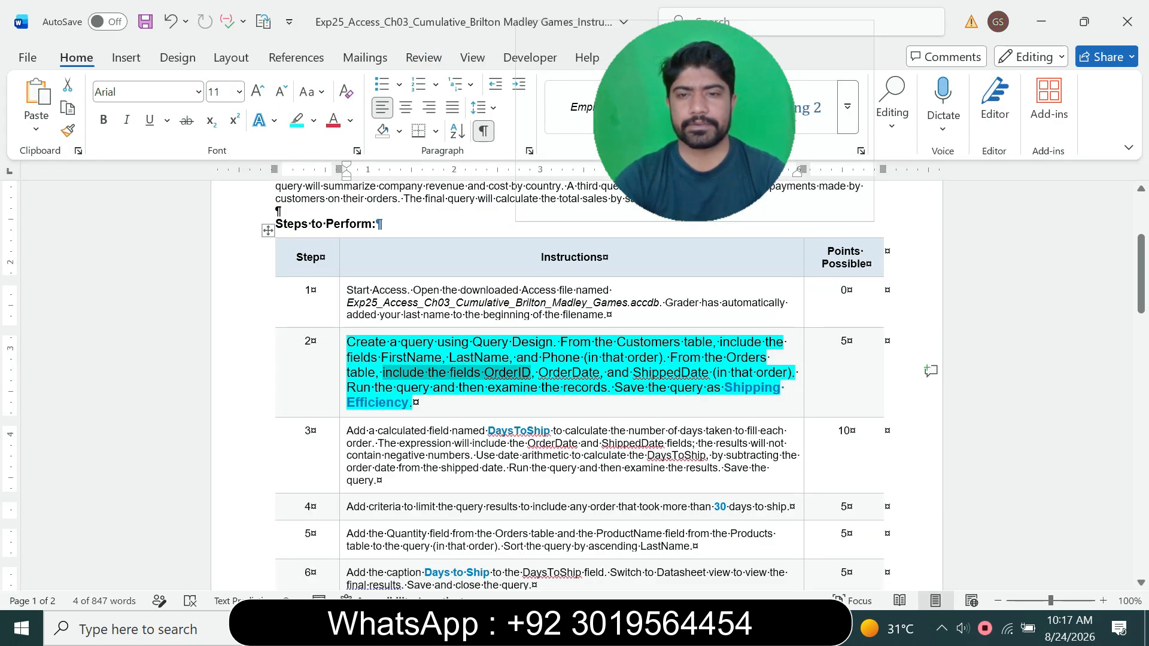
pyautogui.hotkey('alt', 'Tab')
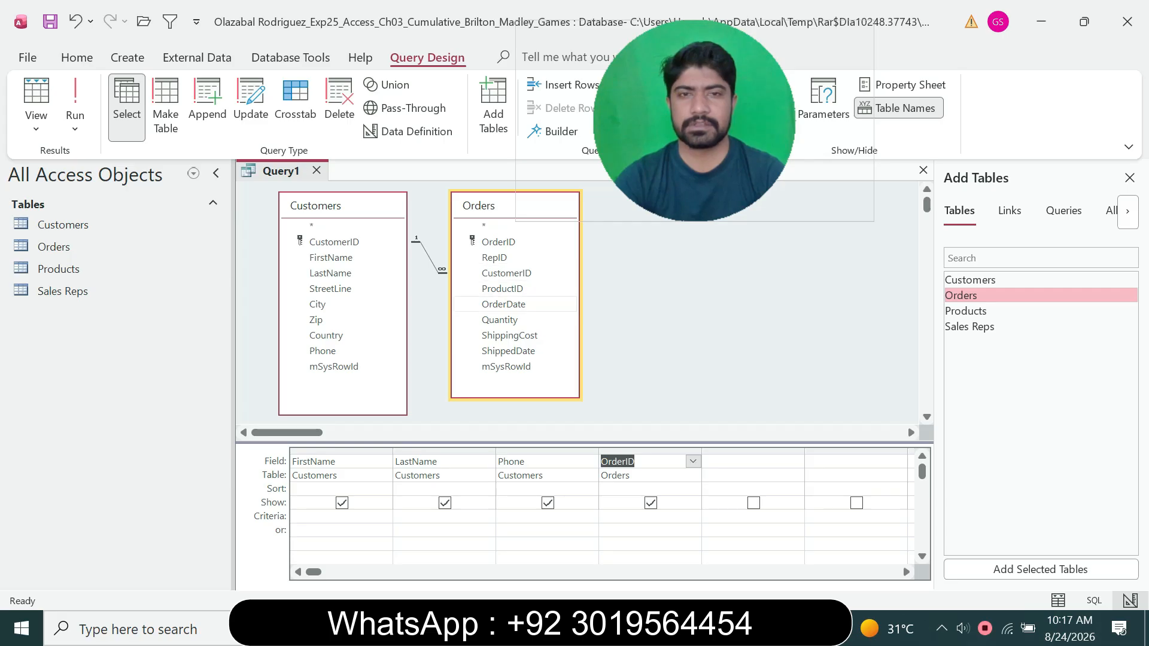
pyautogui.doubleClick(504, 305)
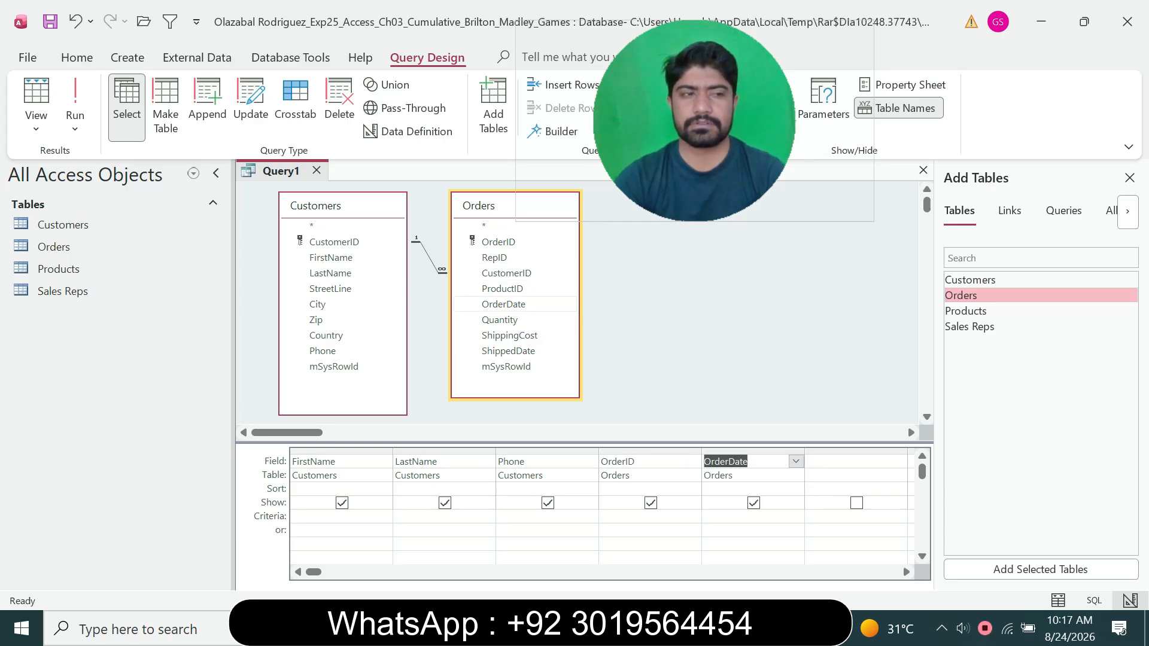
pyautogui.hotkey('alt', 'Tab')
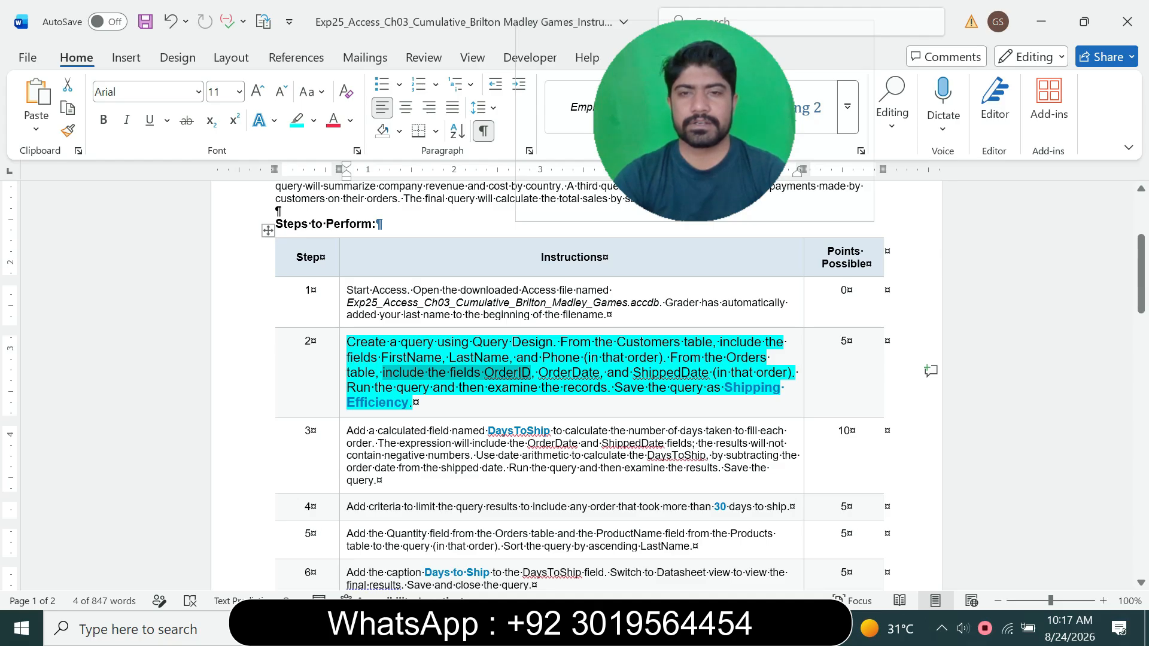
pyautogui.moveTo(609, 372); pyautogui.dragTo(712, 372)
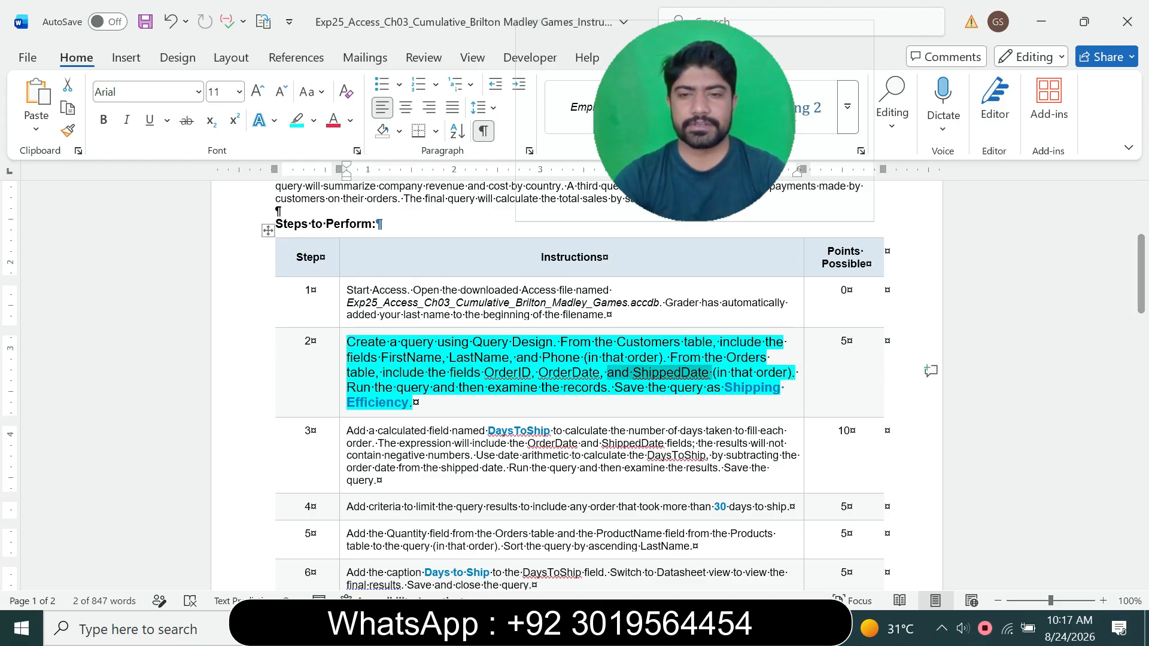
pyautogui.hotkey('alt', 'Tab')
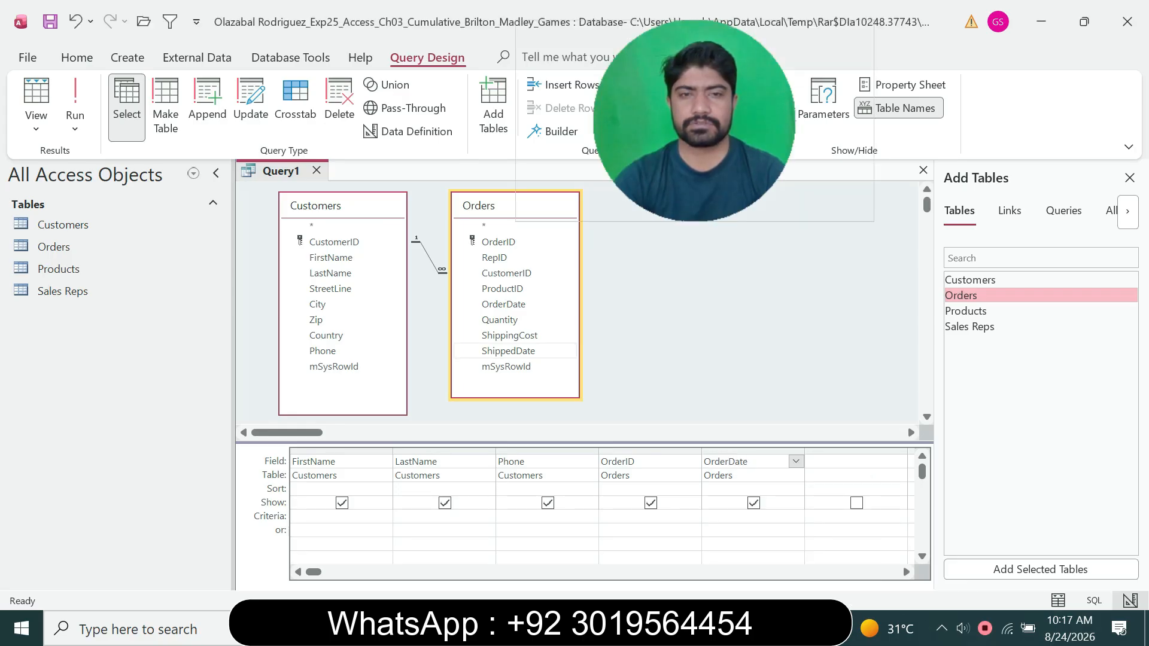
pyautogui.doubleClick(508, 351)
# - Check the rest of step 2 in Word, return to Access and run the query
pyautogui.hotkey('alt', 'Tab')
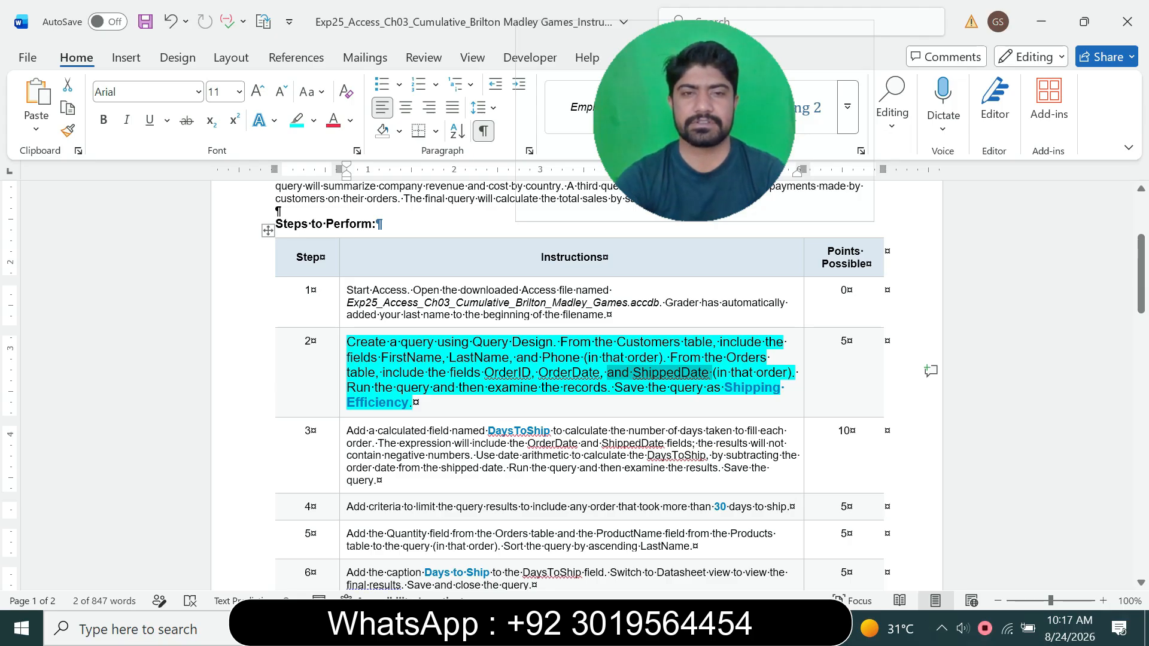
pyautogui.hotkey('alt', 'Tab')
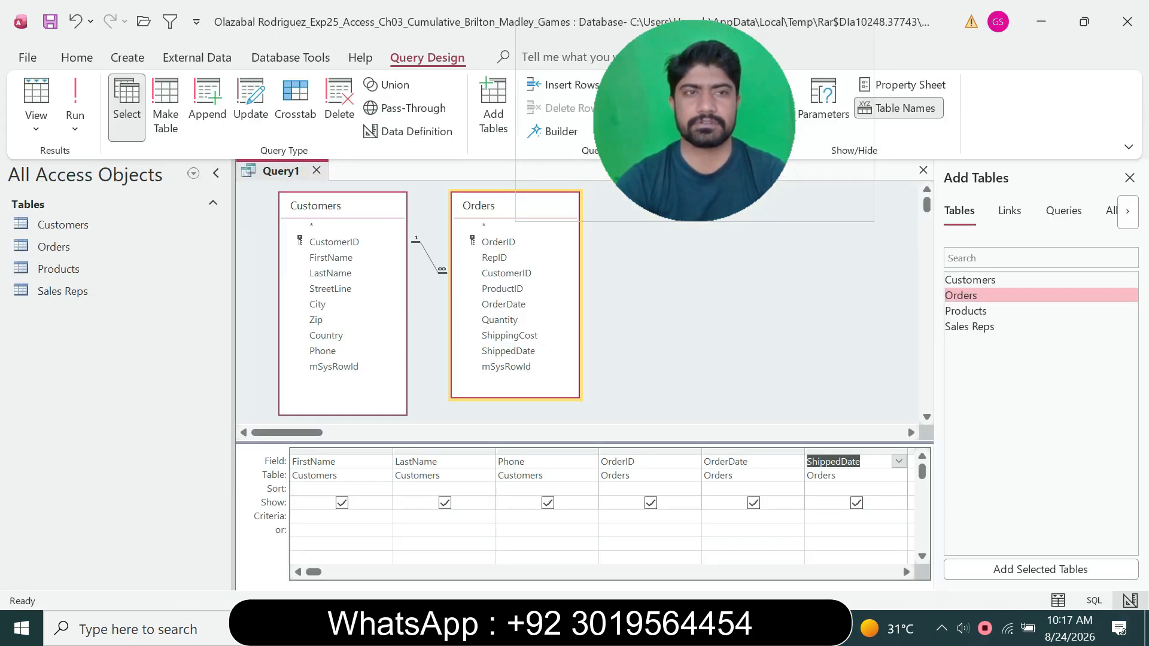
pyautogui.click(75, 99)
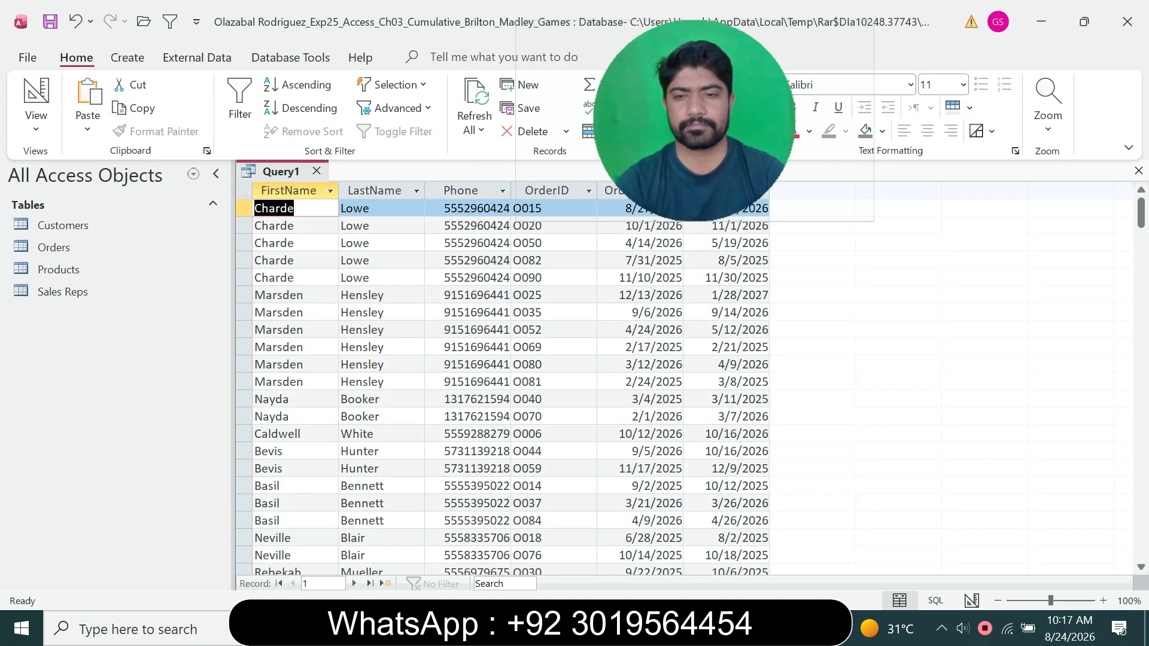
# - Copy the query name from step 2 in Word and save the Access query as Shipping Efficiency, without the trailing period
pyautogui.hotkey('alt', 'Tab')
pyautogui.moveTo(725, 389); pyautogui.dragTo(720, 402)
pyautogui.hotkey('ctrl', 'c')
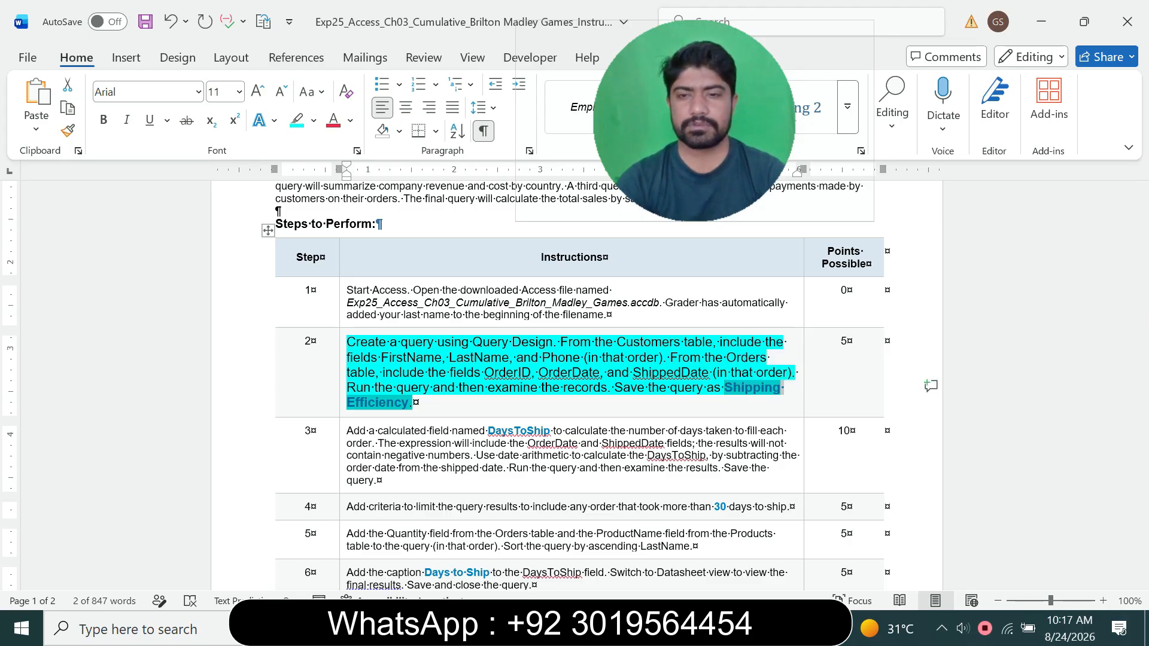
pyautogui.hotkey('alt', 'Tab')
pyautogui.rightClick(281, 171)
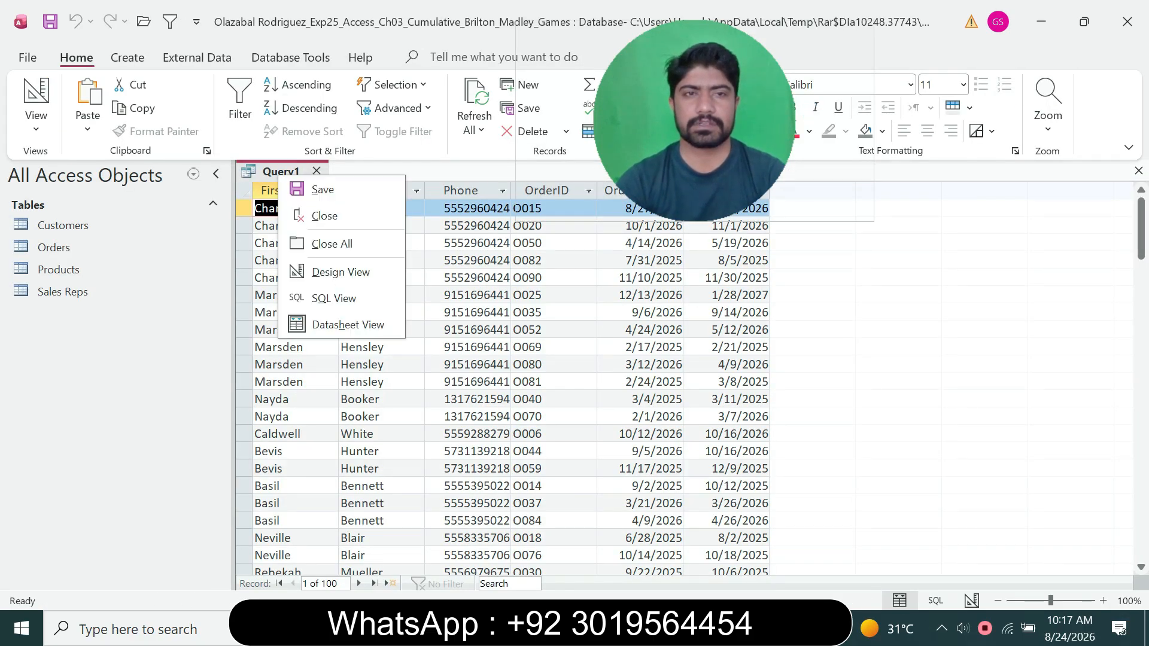
pyautogui.click(321, 188)
pyautogui.hotkey('ctrl', 'v')
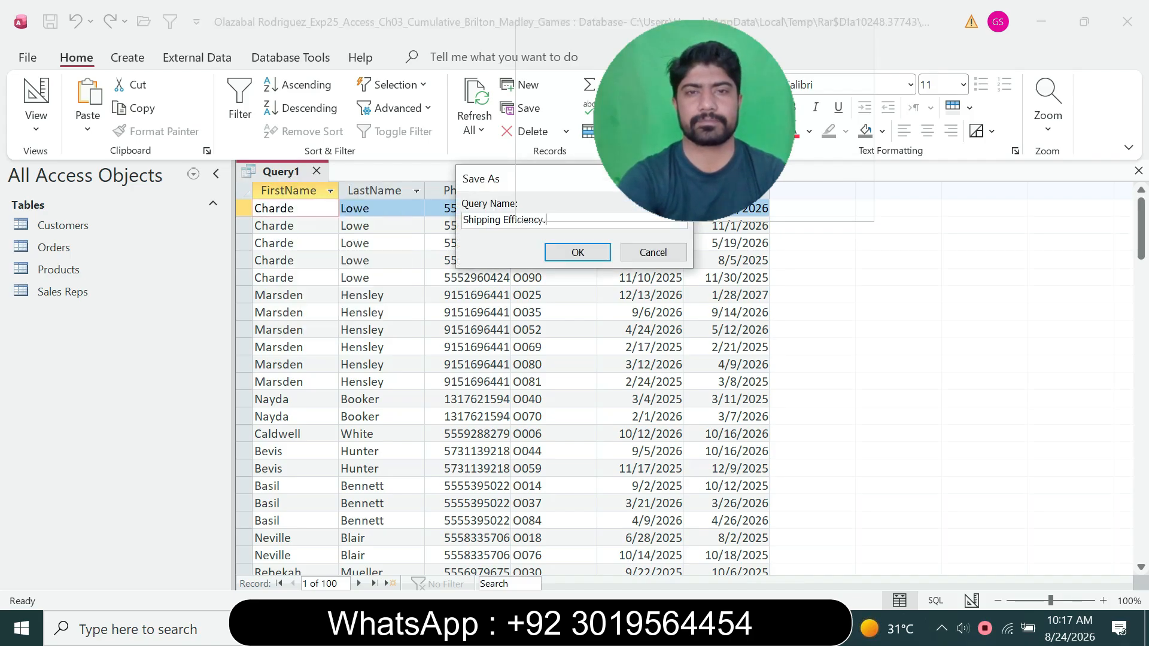
pyautogui.press('BackSpace')
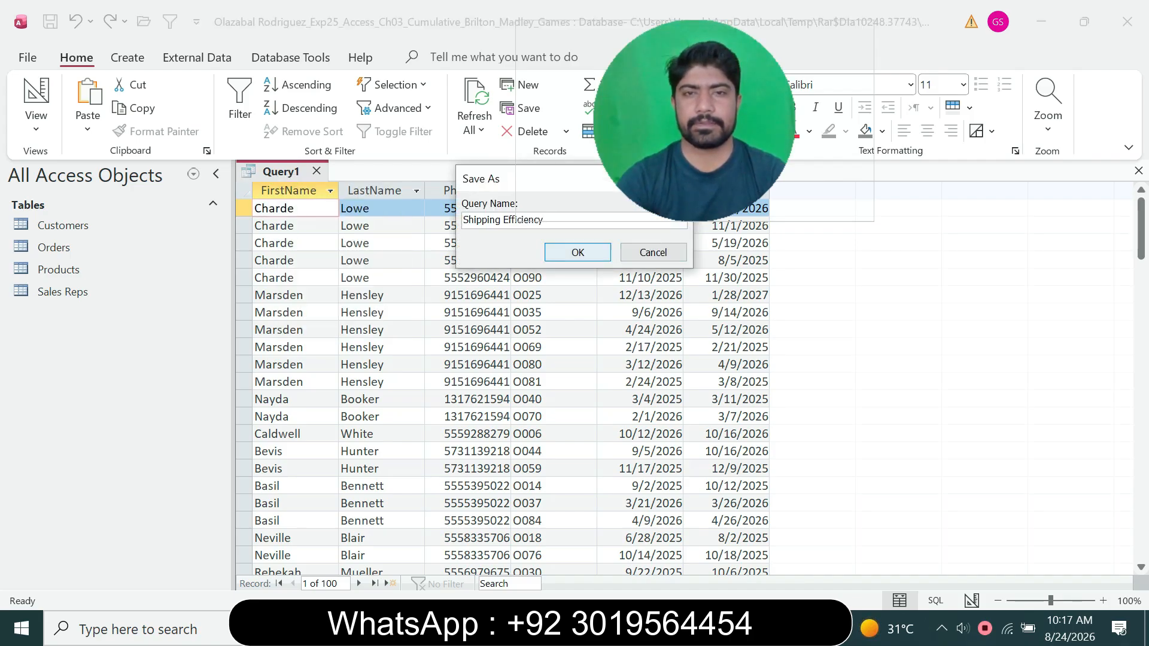
pyautogui.press('Return')
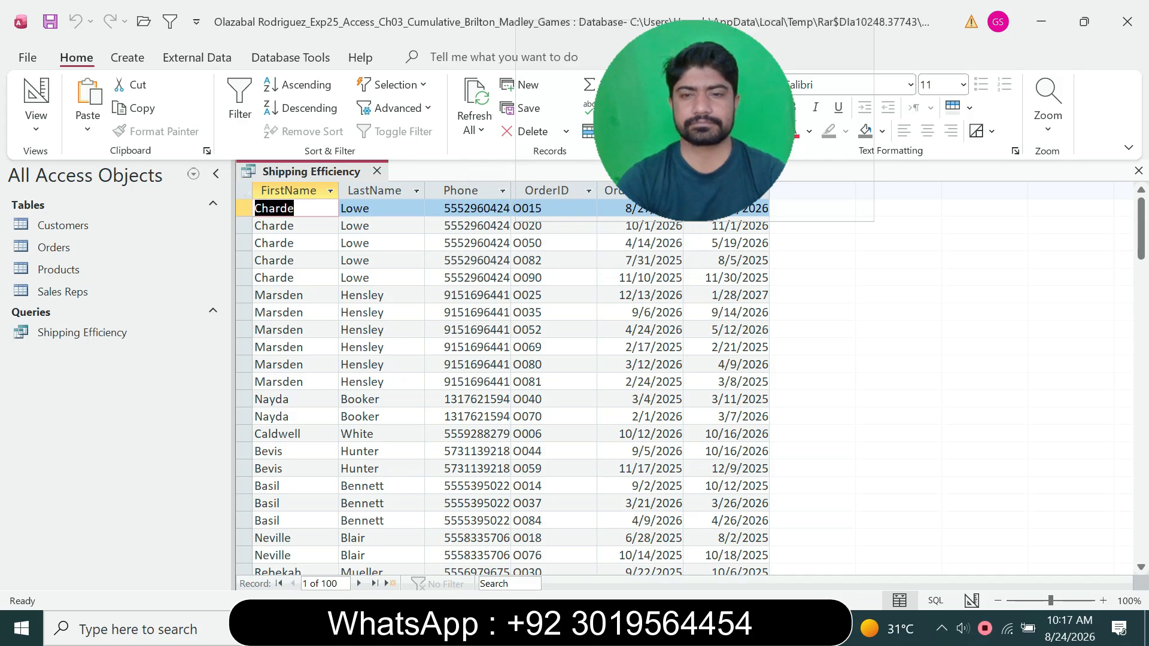
# - In Word, set the step 2 instruction text to 9 pt and remove its highlighting
pyautogui.hotkey('alt', 'Tab')
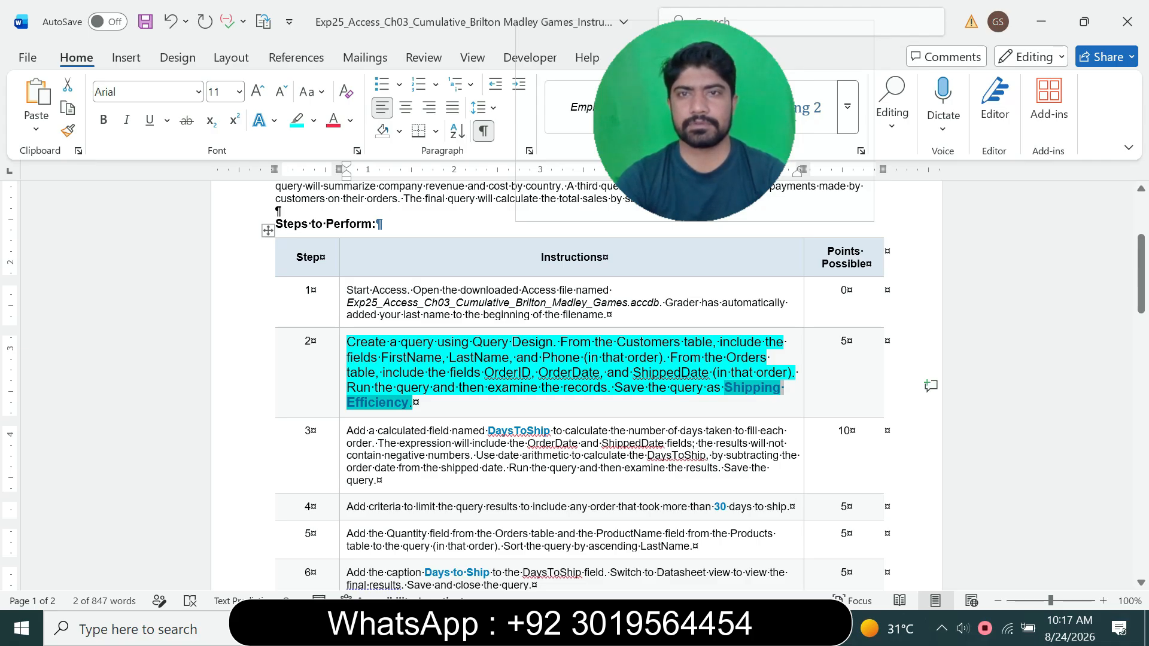
pyautogui.click(343, 403)
pyautogui.click(450, 351)
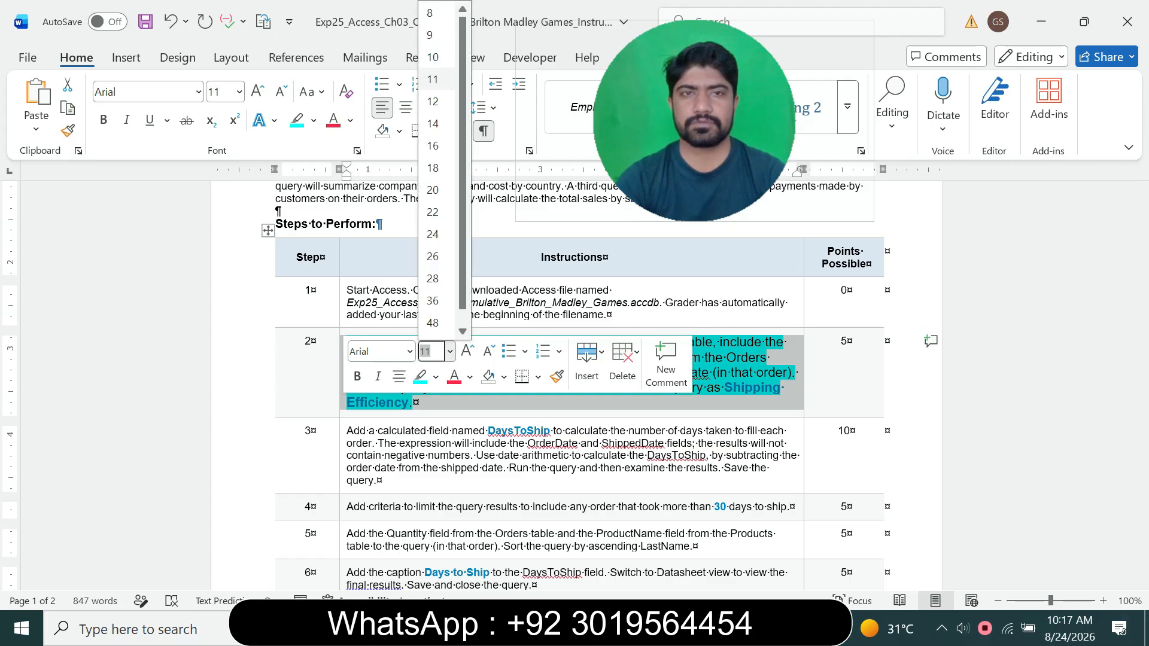
pyautogui.click(433, 35)
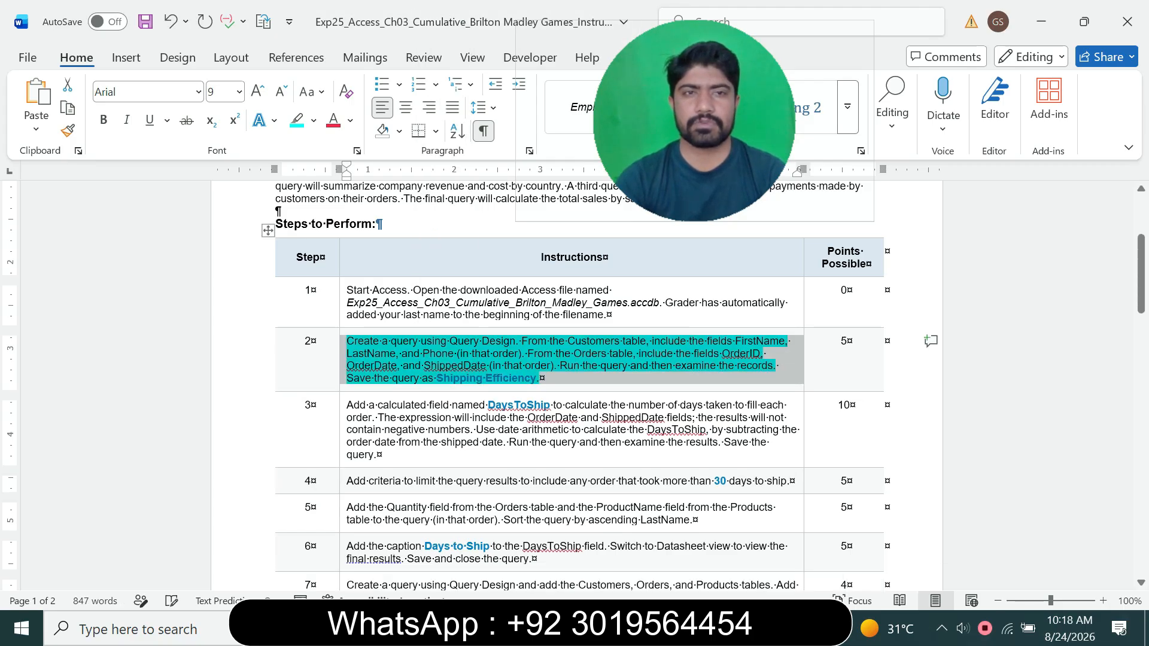
pyautogui.click(297, 120)
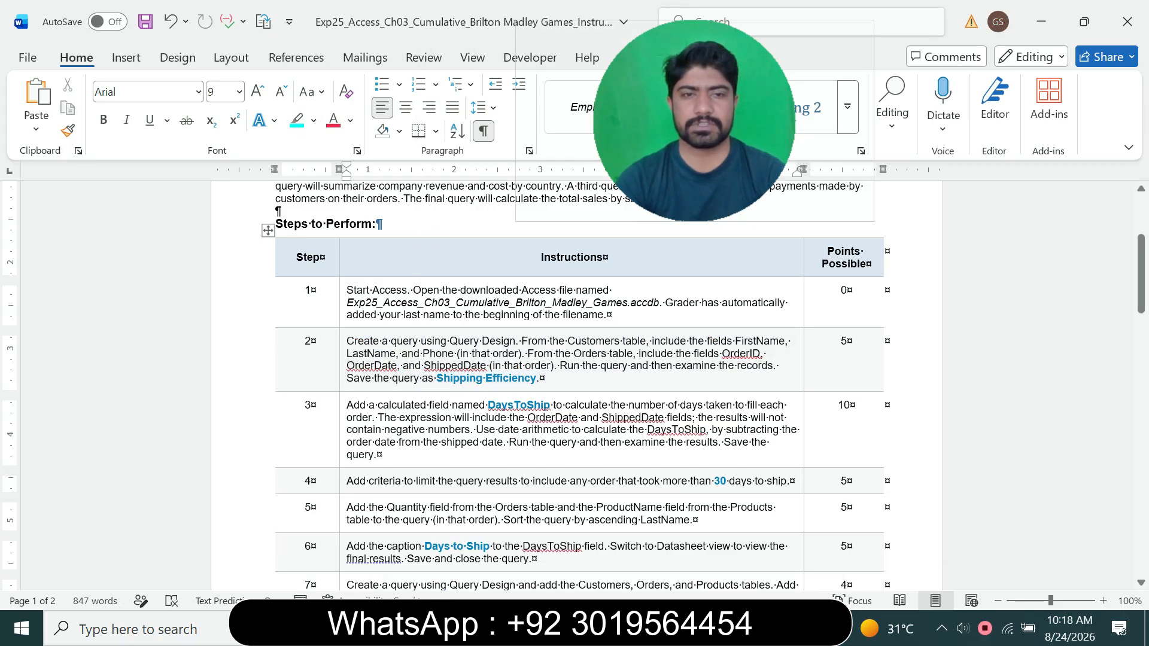
# - Set the step 3 instruction text to 12 pt and highlight it in turquoise
pyautogui.click(343, 419)
pyautogui.click(449, 373)
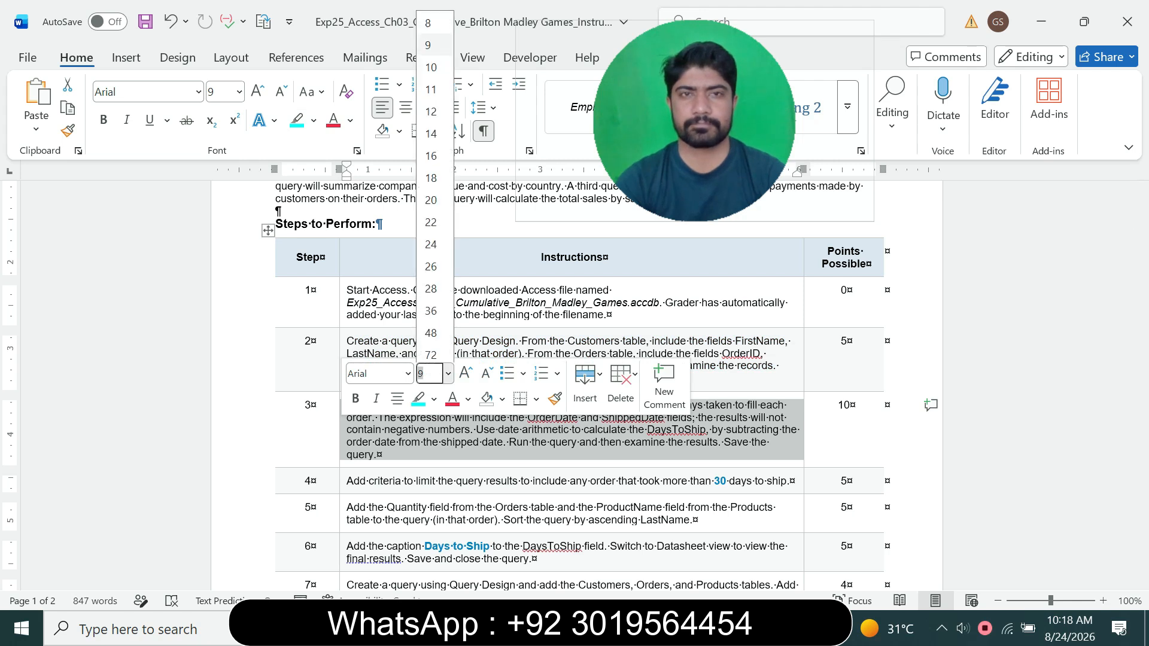
pyautogui.click(430, 111)
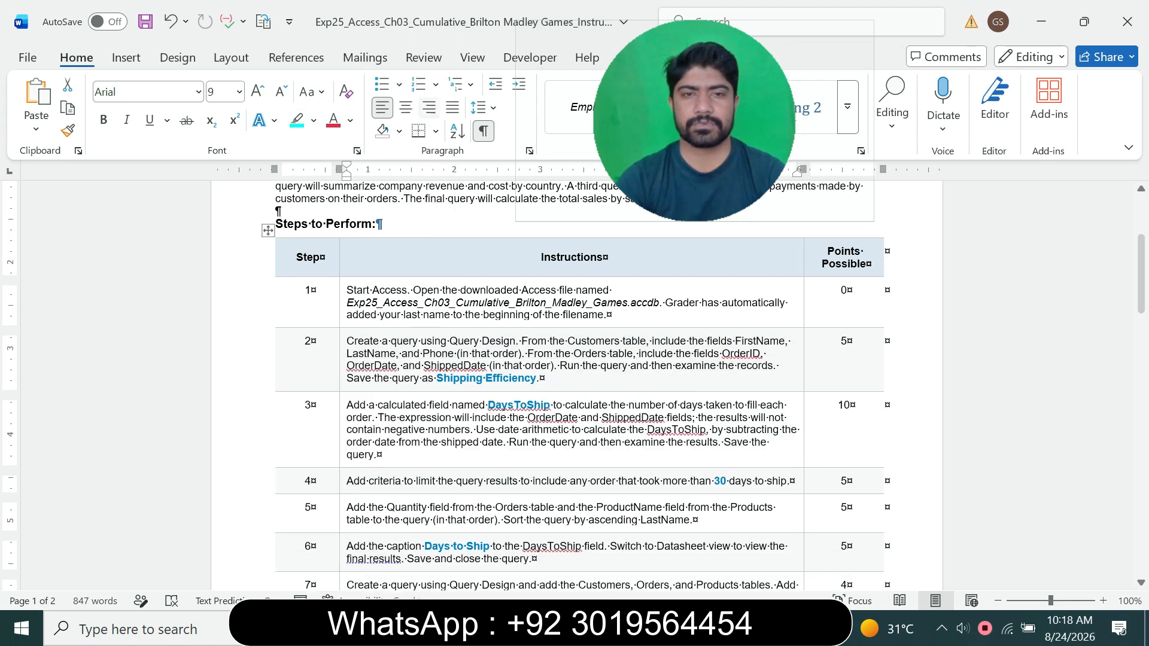
pyautogui.click(297, 120)
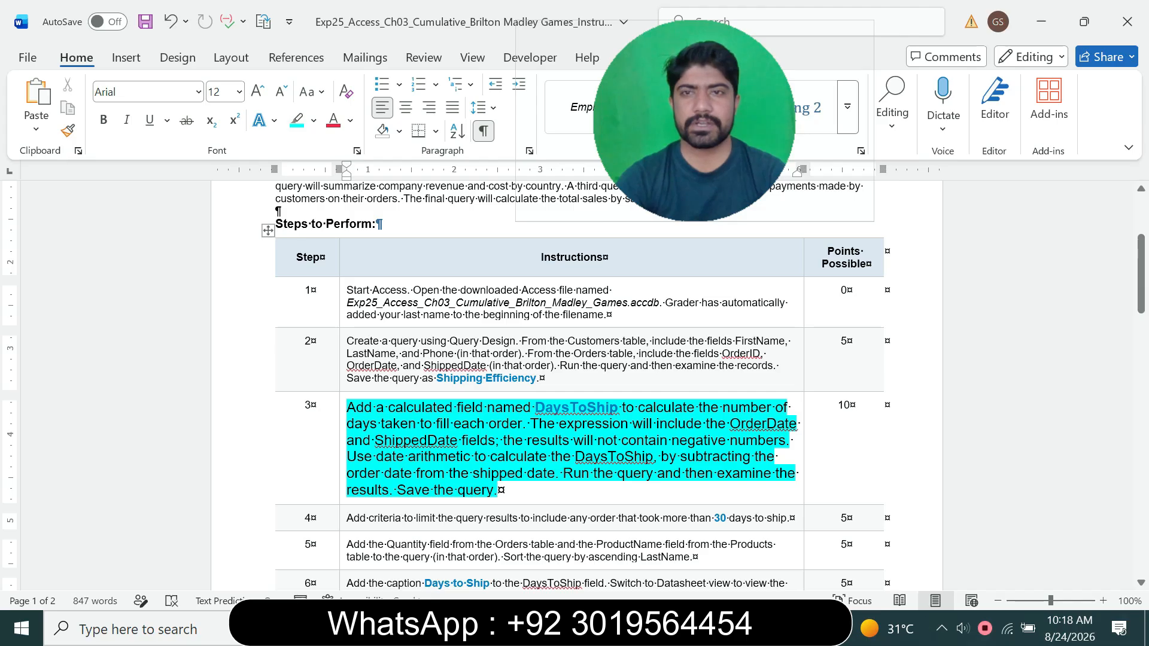
# - Copy the field name DaysToShip from step 3, switch to Access and show the Shipping Efficiency query in Design View
pyautogui.moveTo(1140, 273); pyautogui.dragTo(1140, 283)
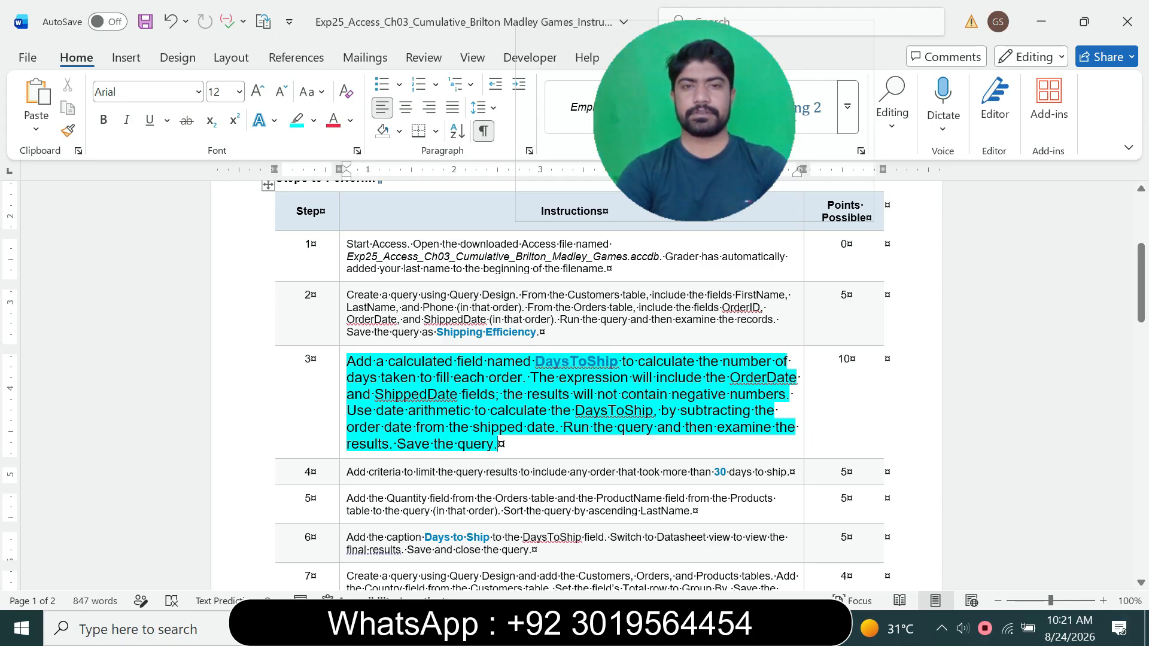
pyautogui.moveTo(535, 362); pyautogui.dragTo(618, 362)
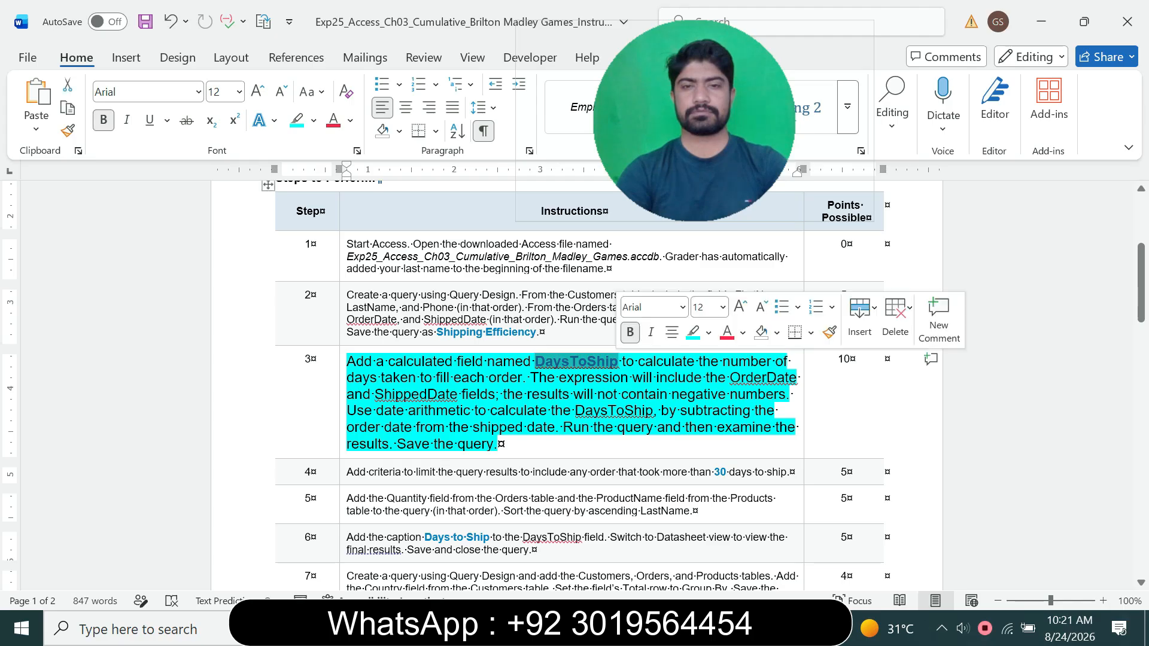
pyautogui.hotkey('ctrl', 'c')
pyautogui.hotkey('alt', 'Tab')
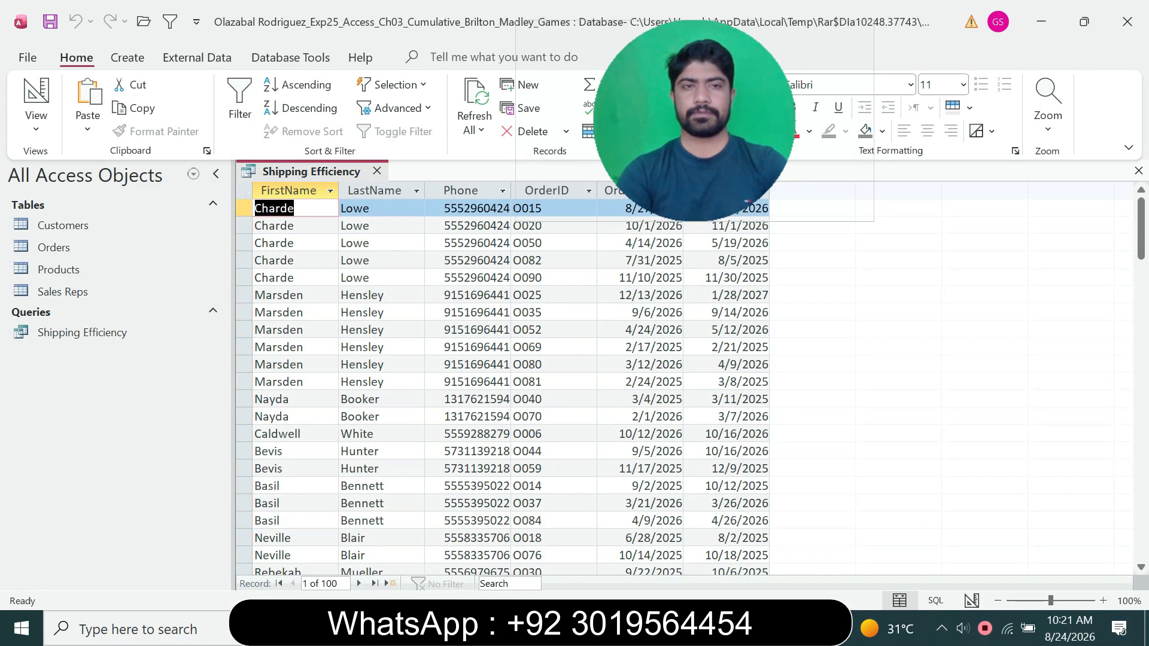
pyautogui.rightClick(325, 174)
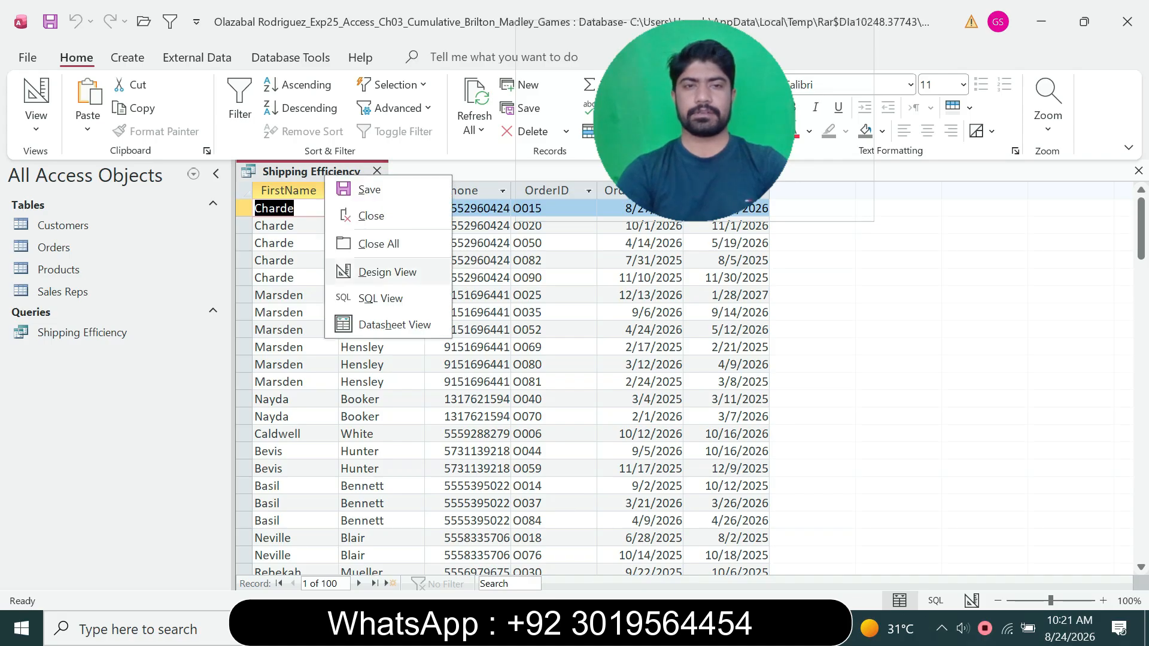
pyautogui.click(387, 271)
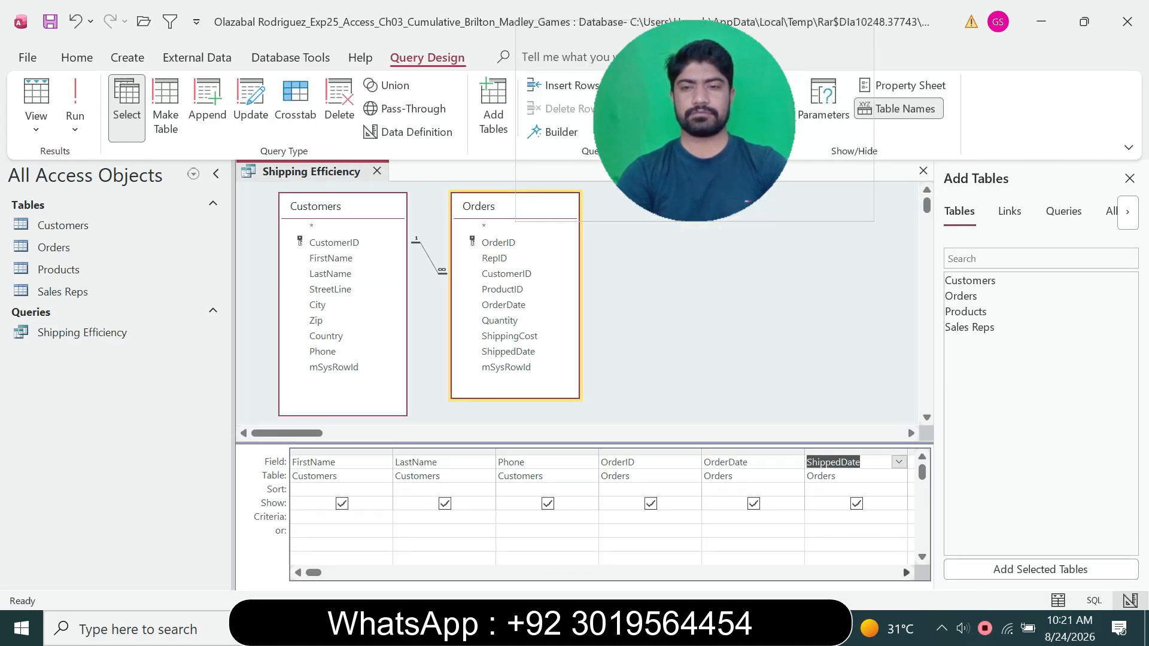
# - Begin a calculated field in the first empty column of the query grid with the pasted name, as DaysToShip:[
pyautogui.click(906, 572)
pyautogui.click(907, 573)
pyautogui.click(907, 572)
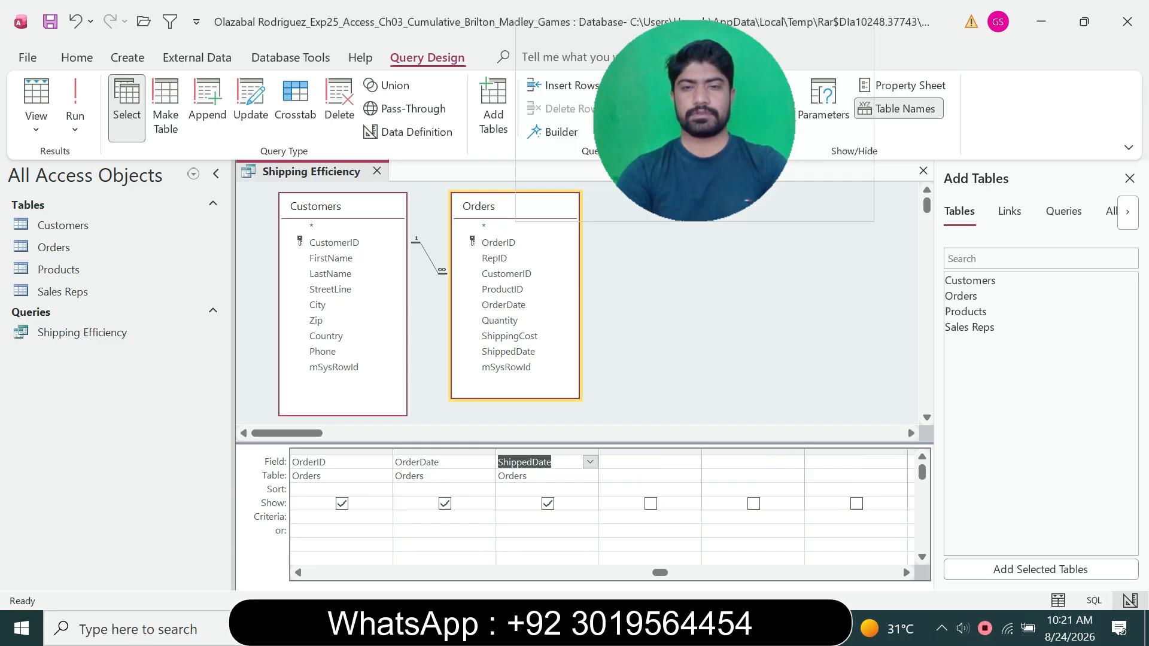
pyautogui.click(690, 462)
pyautogui.hotkey('ctrl', 'v')
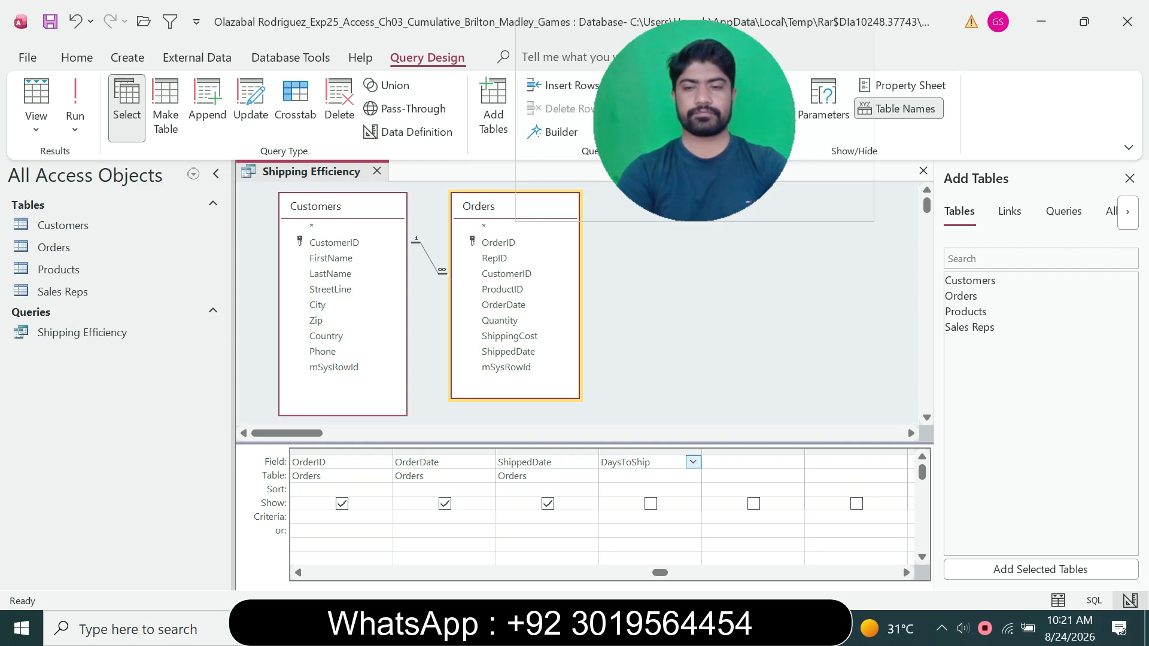
pyautogui.write(':')
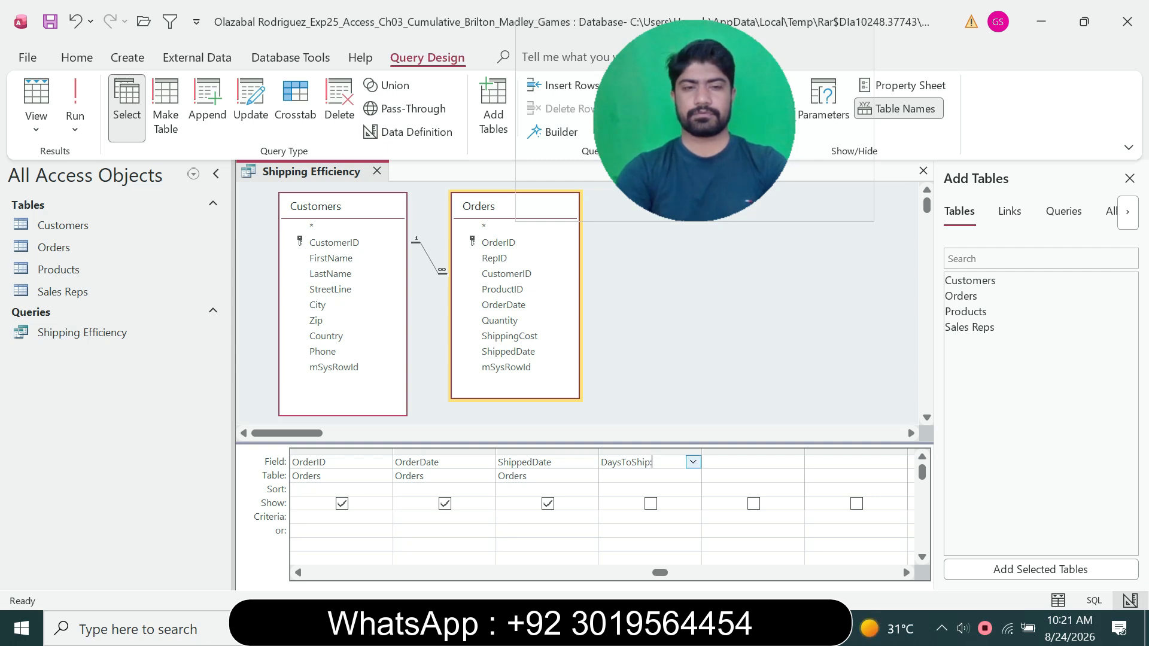
pyautogui.write('[')
pyautogui.press('BackSpace')
pyautogui.write('[')
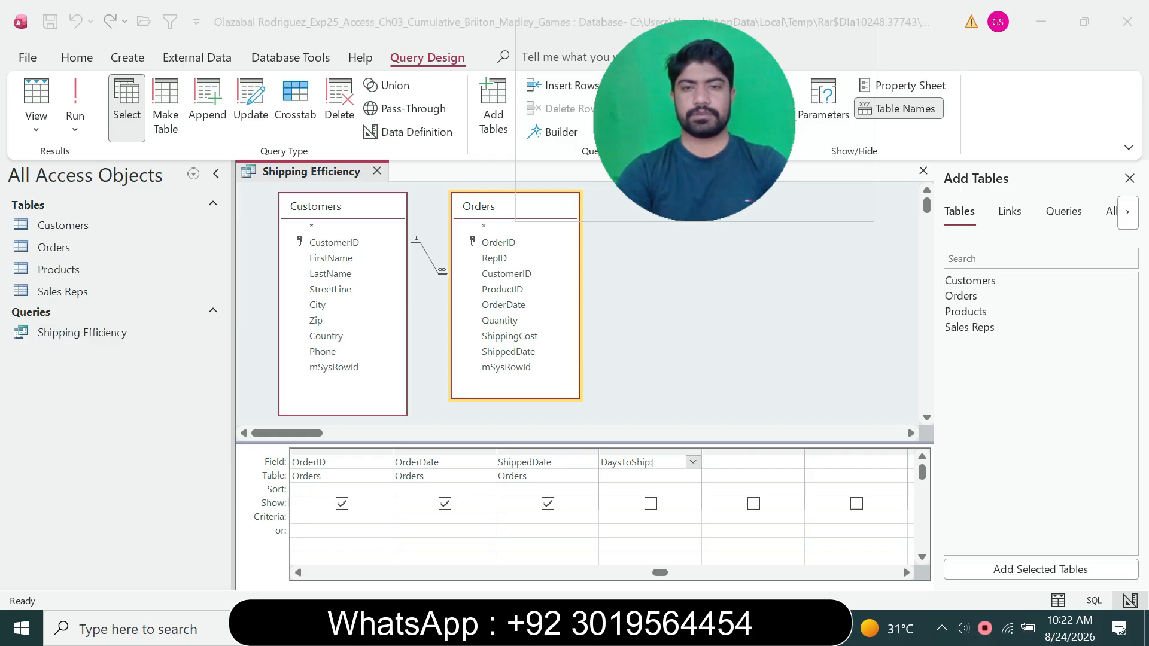
# - Copy the field name ShippedDate from step 3 in Word and extend the Access expression to DaysToShip:[ShippedDate]-
pyautogui.hotkey('alt', 'Tab')
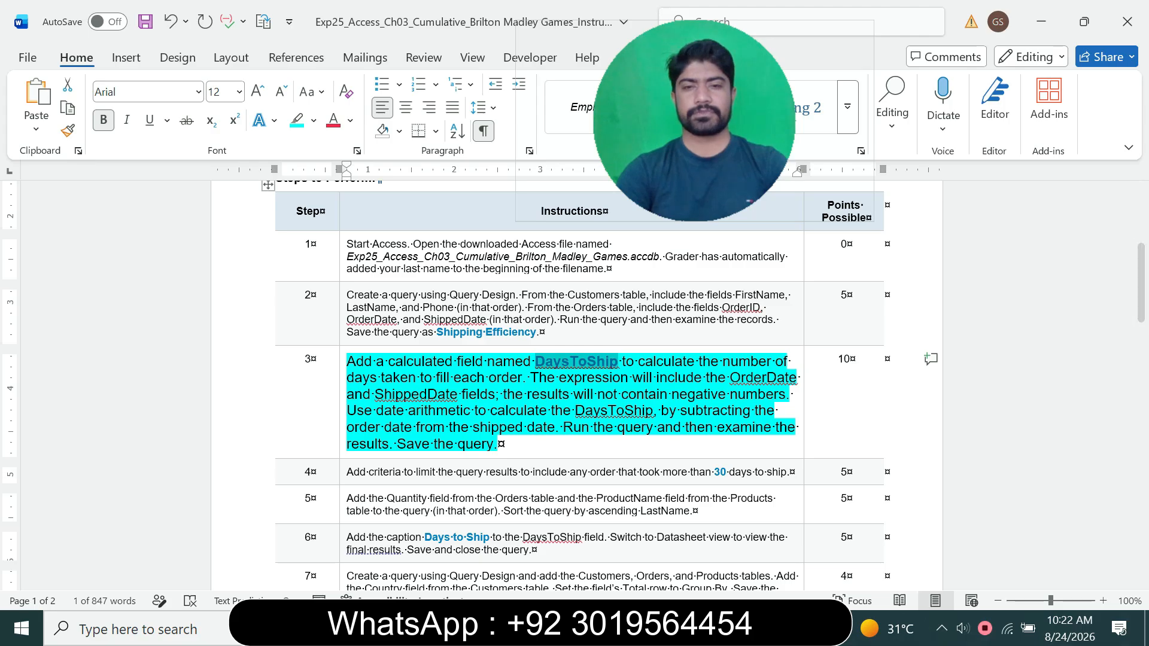
pyautogui.hotkey('alt', 'Tab')
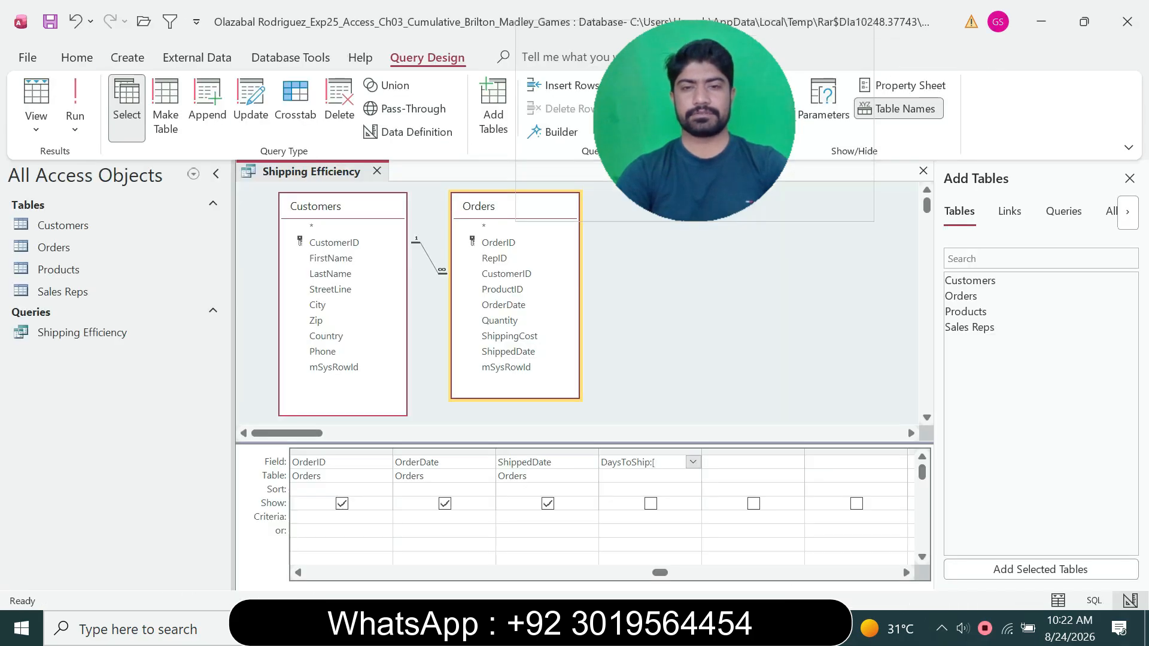
pyautogui.hotkey('alt', 'Tab')
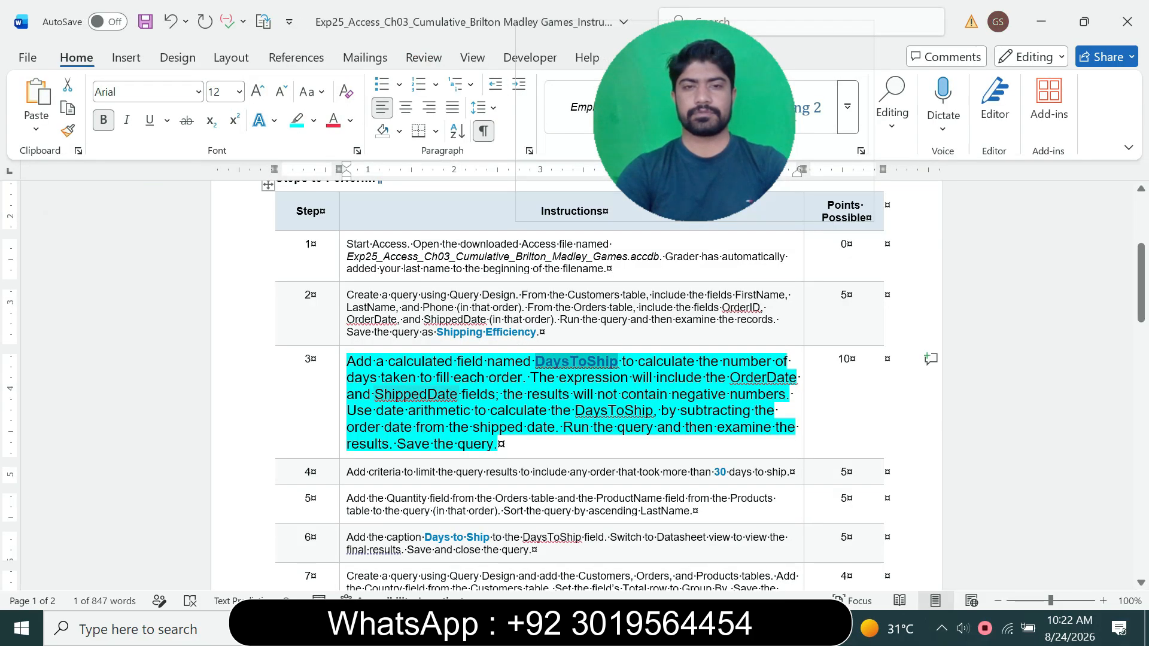
pyautogui.moveTo(374, 394); pyautogui.dragTo(457, 393)
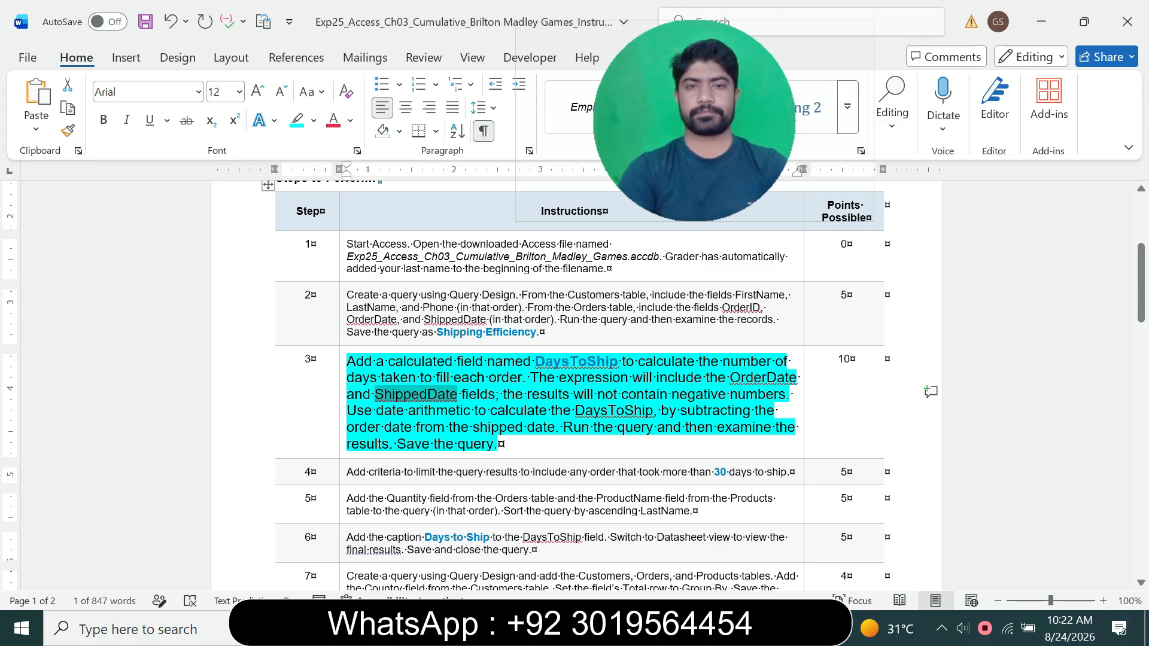
pyautogui.hotkey('alt', 'Tab')
pyautogui.hotkey('ctrl', 'v')
pyautogui.write(']')
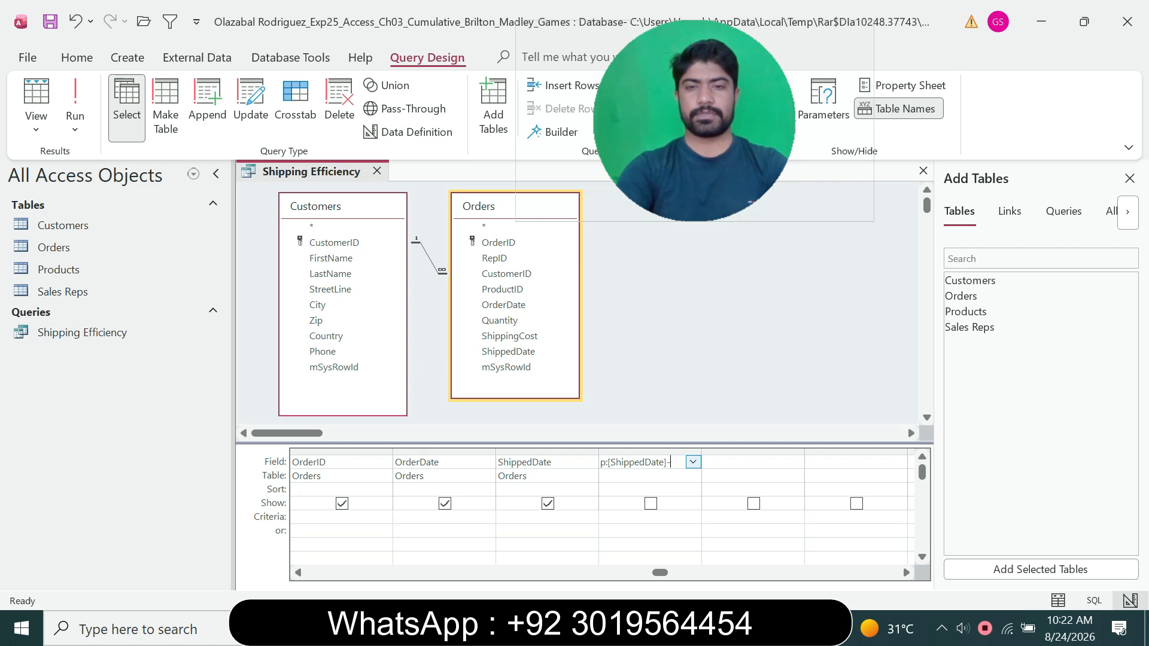
# - Copy OrderDate from step 3 in Word and complete the Access expression with [OrderDate], then commit the field
pyautogui.hotkey('alt', 'Tab')
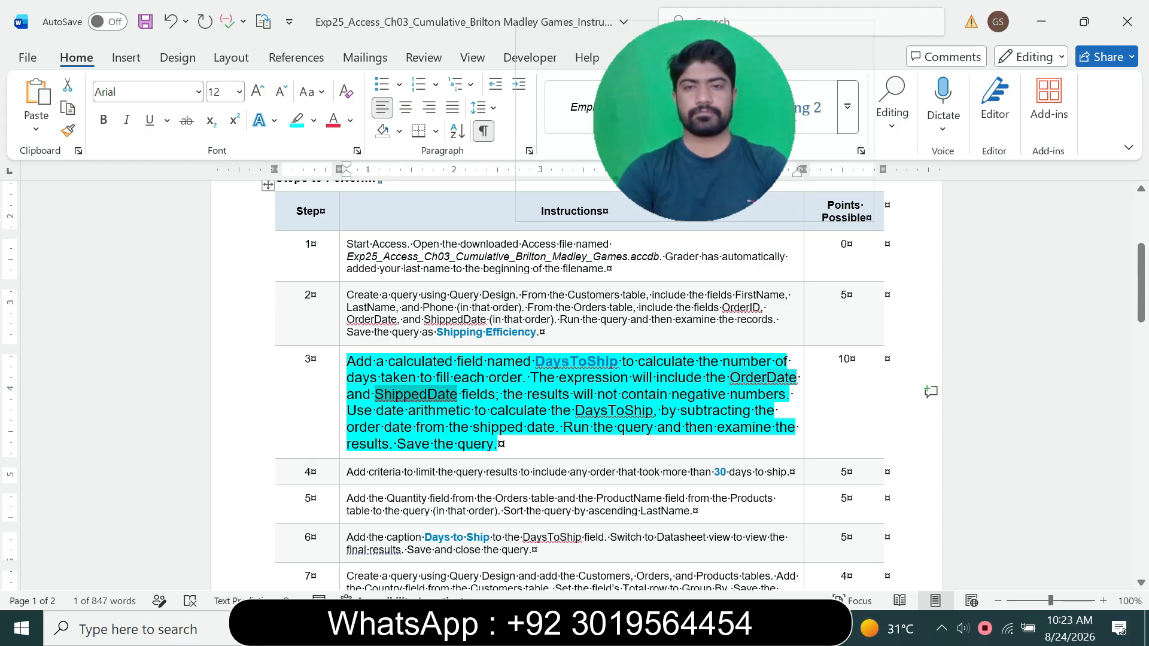
pyautogui.moveTo(730, 377); pyautogui.dragTo(797, 377)
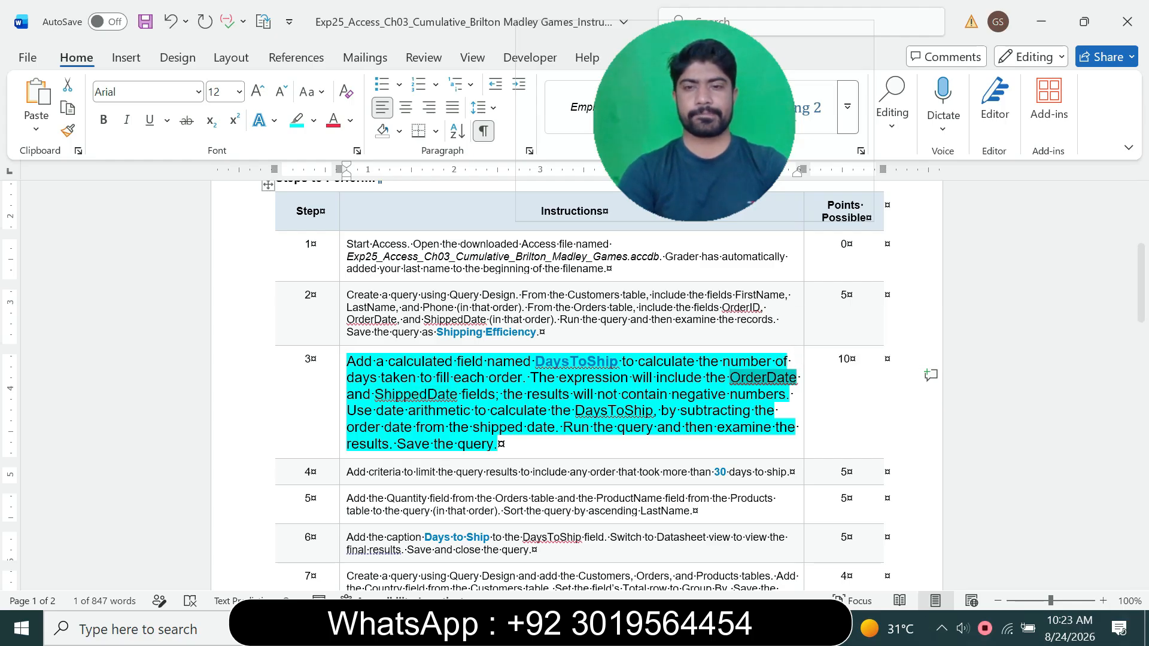
pyautogui.hotkey('alt', 'Tab')
pyautogui.write('[OrderDate')
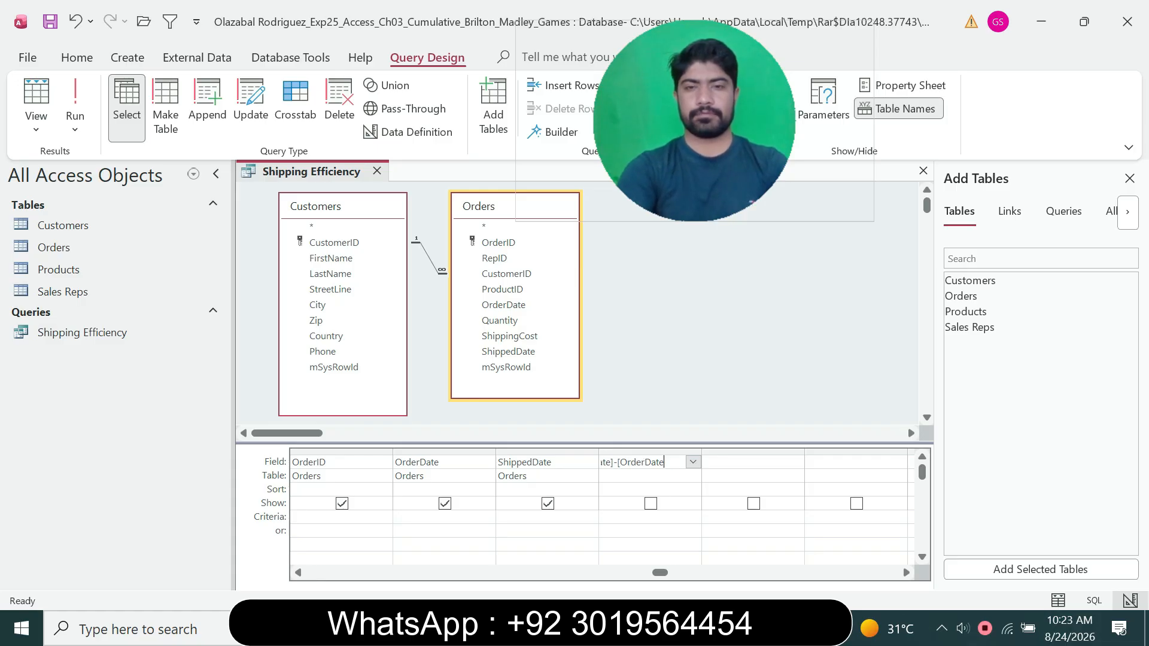
pyautogui.write(']')
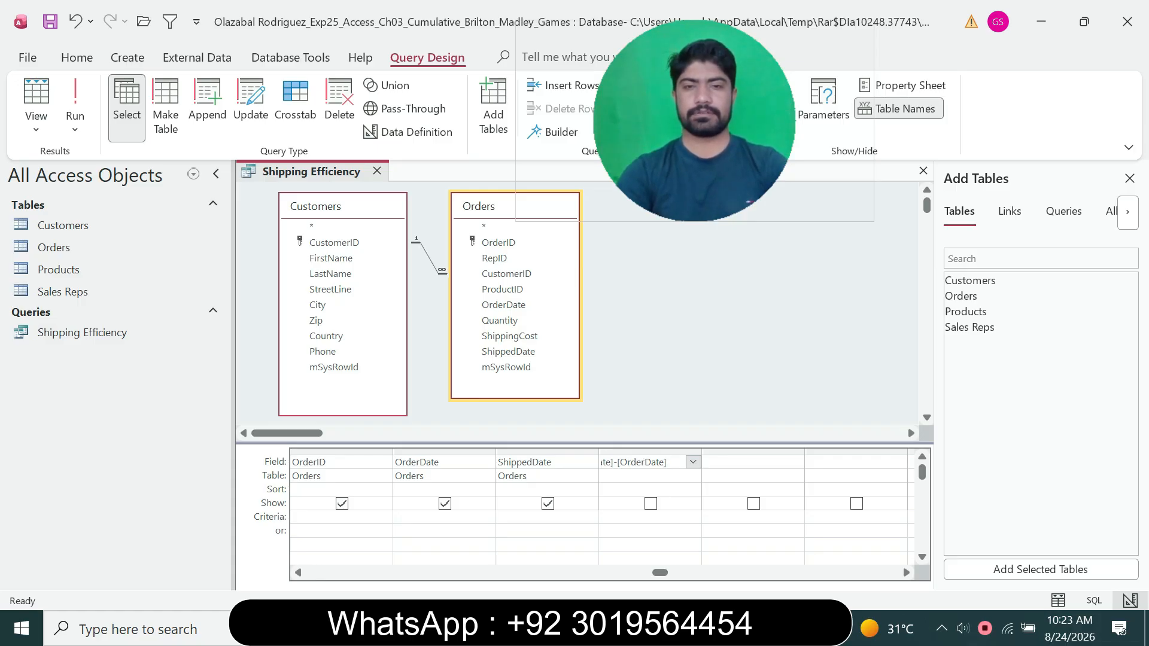
pyautogui.press('Down')
# - Check the rest of step 3 in Word, then switch to Access and run, save and close the Shipping Efficiency query
pyautogui.hotkey('alt', 'Tab')
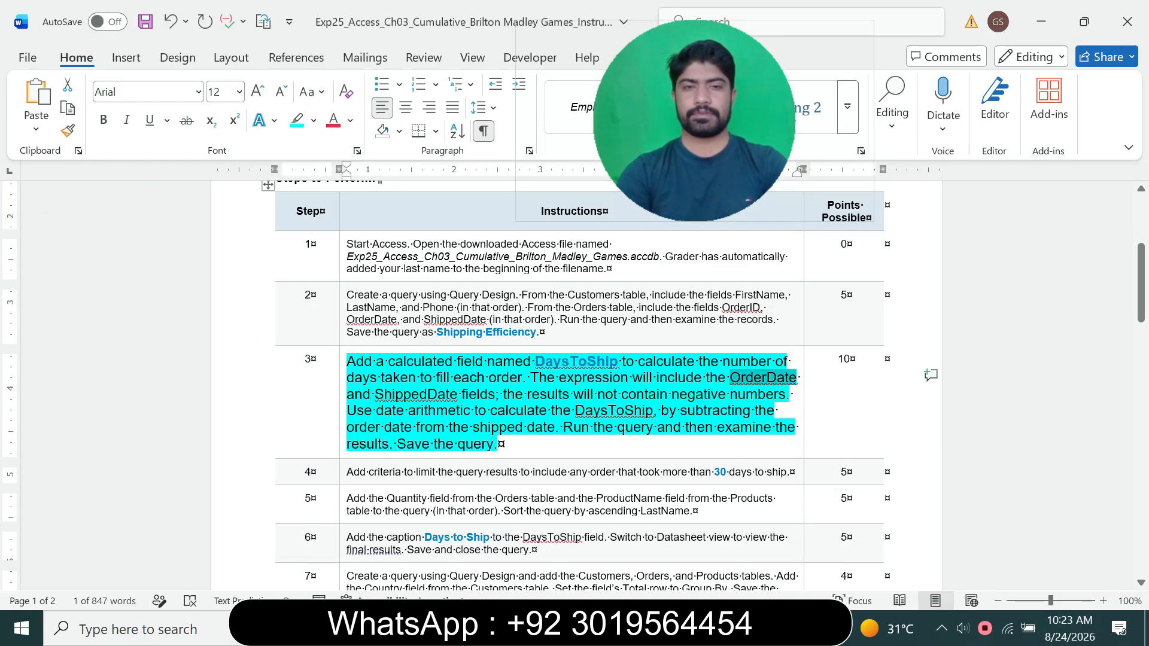
pyautogui.moveTo(376, 411); pyautogui.dragTo(490, 410)
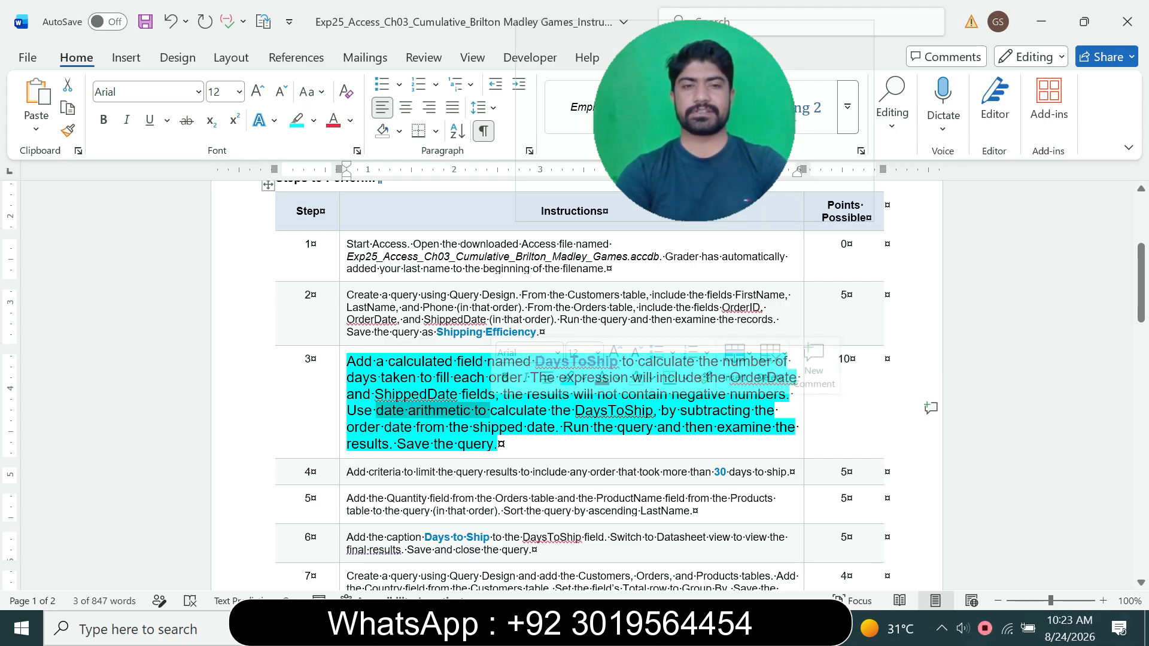
pyautogui.moveTo(384, 427); pyautogui.dragTo(524, 427)
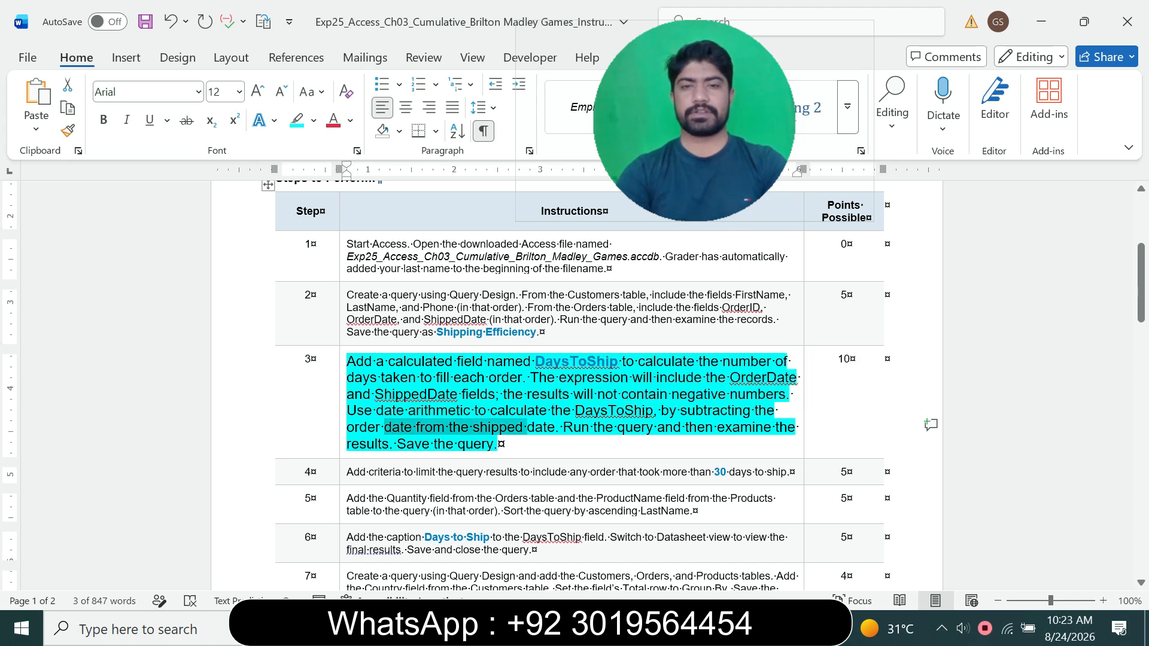
pyautogui.moveTo(564, 426); pyautogui.dragTo(498, 443)
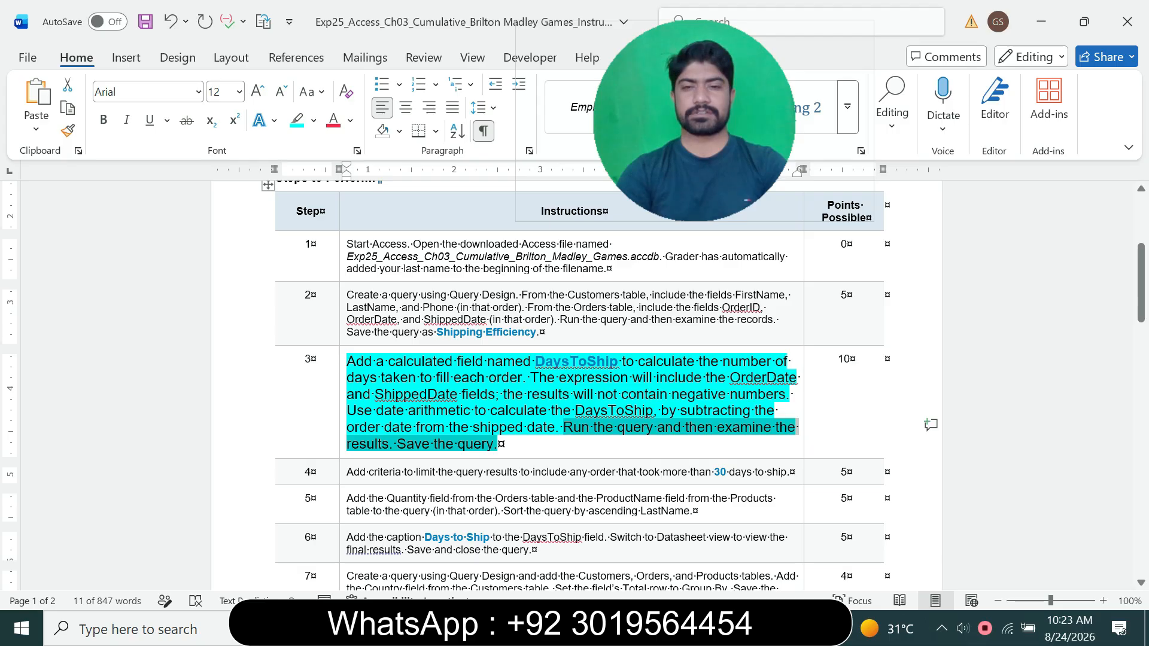
pyautogui.hotkey('alt', 'Tab')
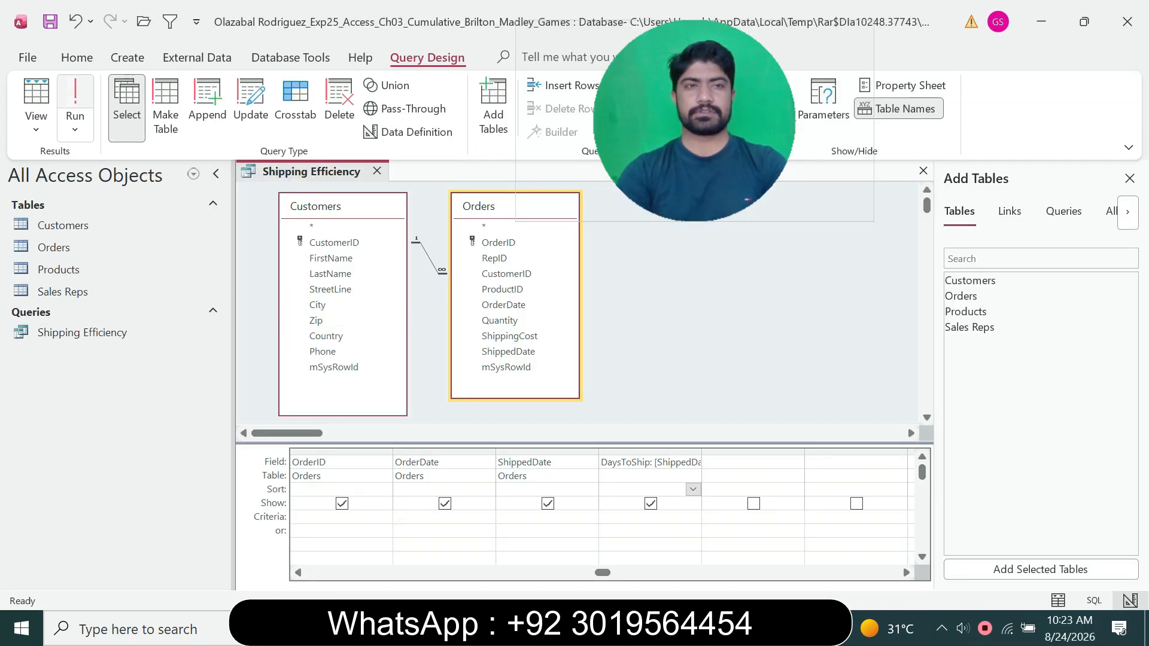
pyautogui.click(75, 99)
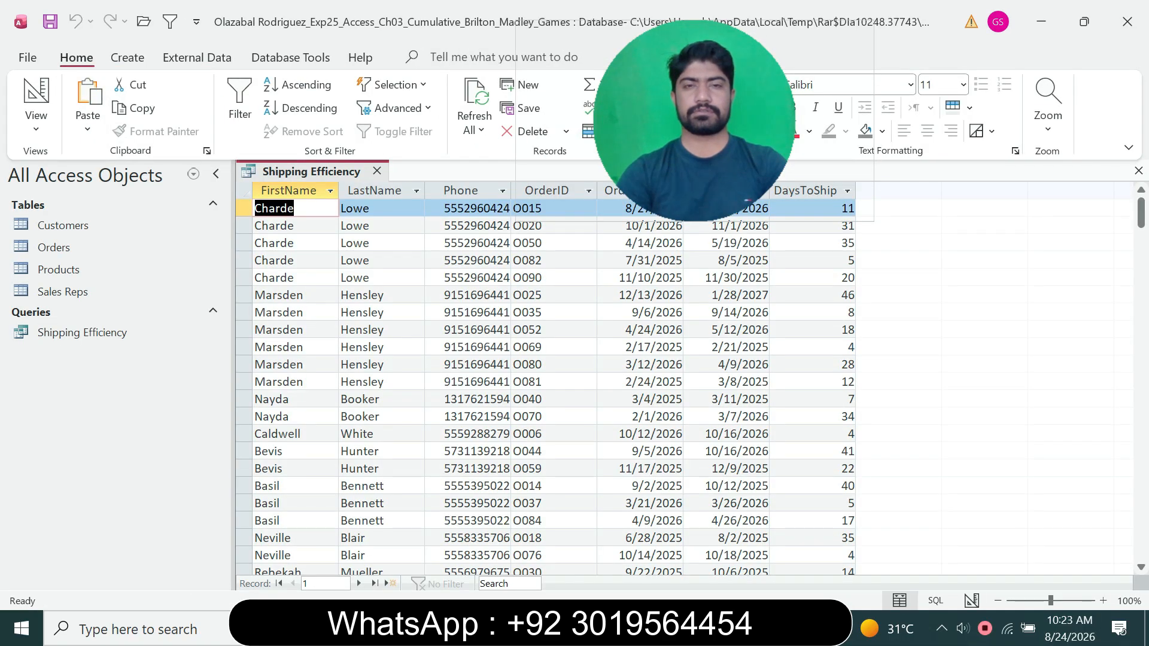
pyautogui.rightClick(329, 171)
pyautogui.click(375, 185)
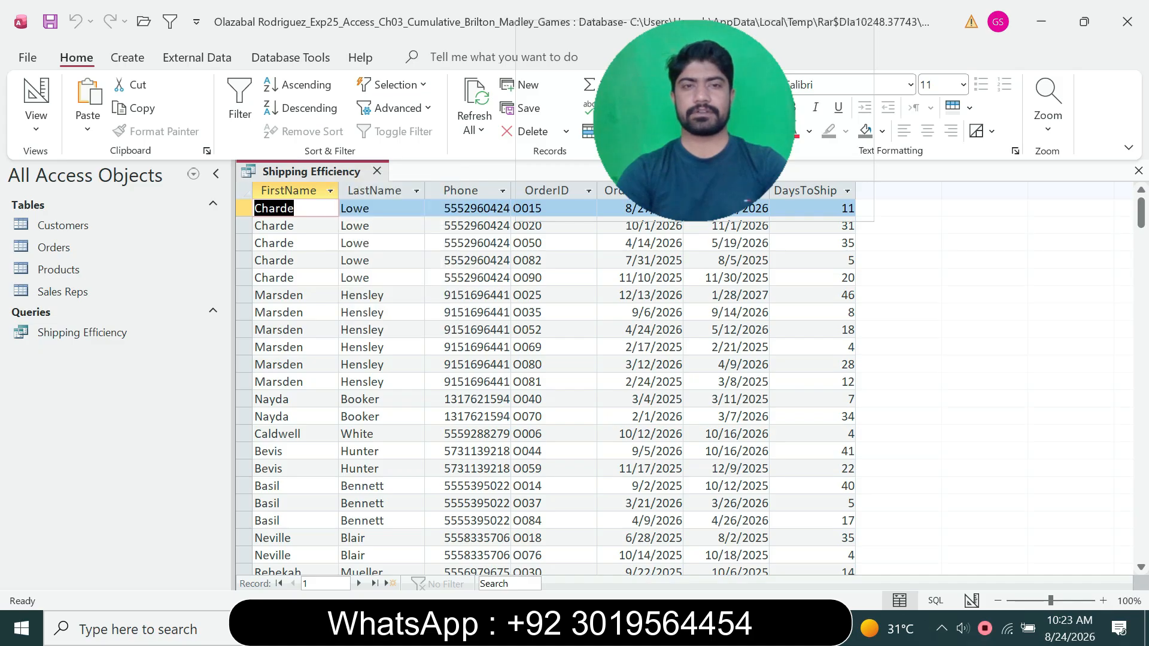
pyautogui.click(377, 171)
# - Switch to Word, set the step 3 instruction text to 9 pt and remove its highlighting
pyautogui.hotkey('alt', 'Tab')
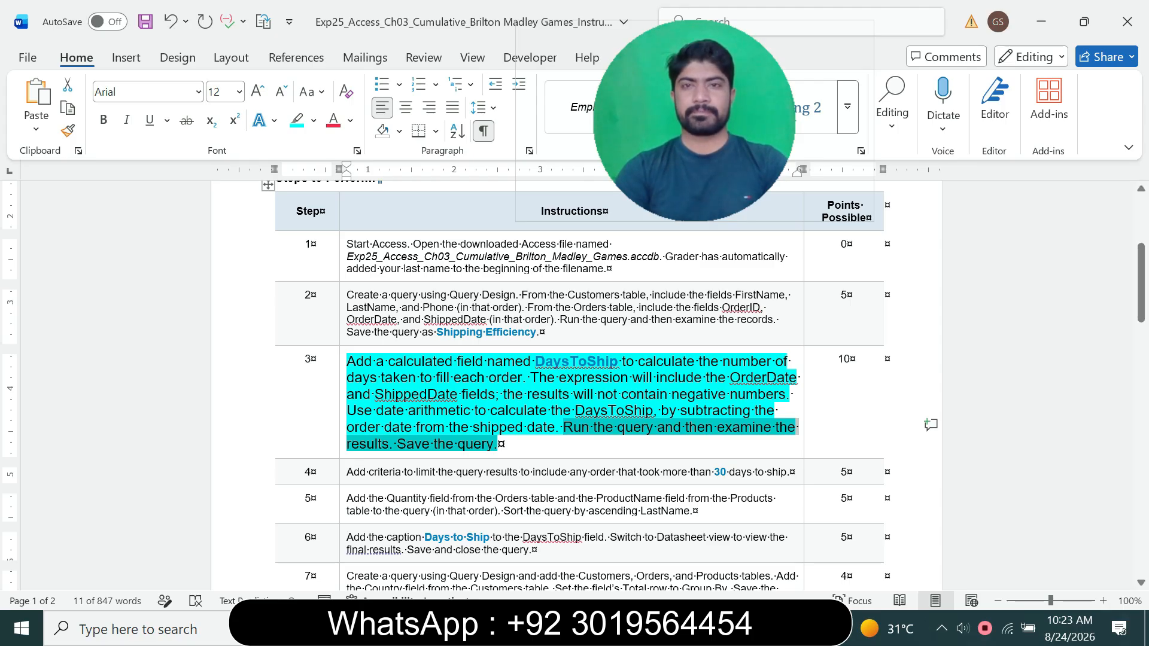
pyautogui.click(343, 445)
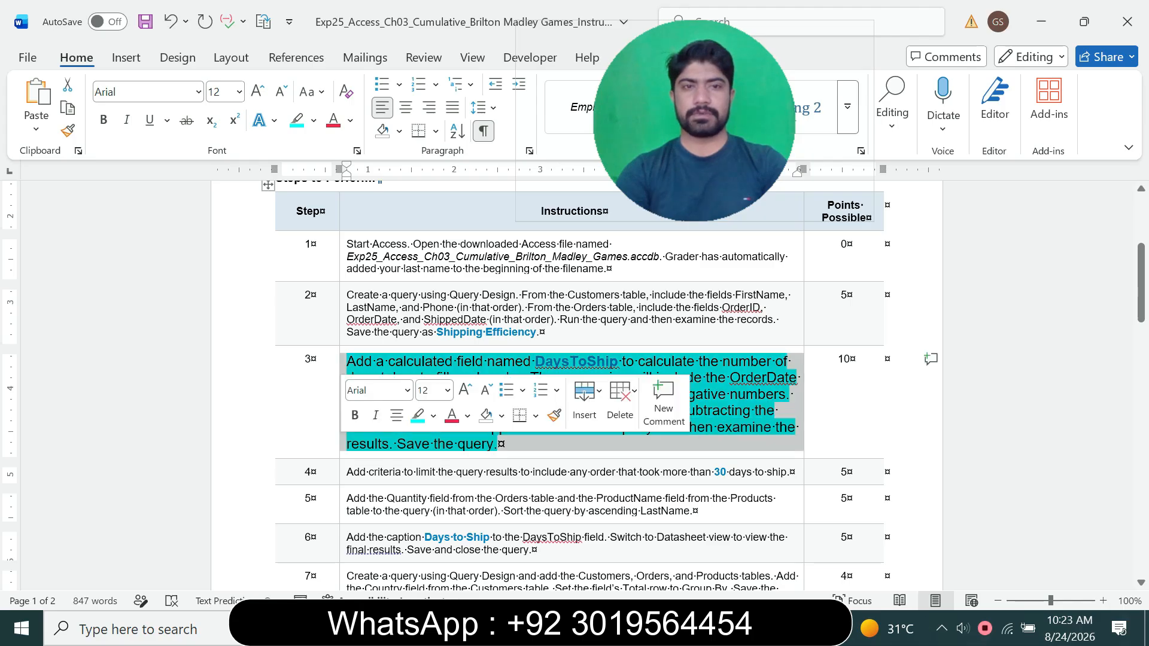
pyautogui.click(448, 391)
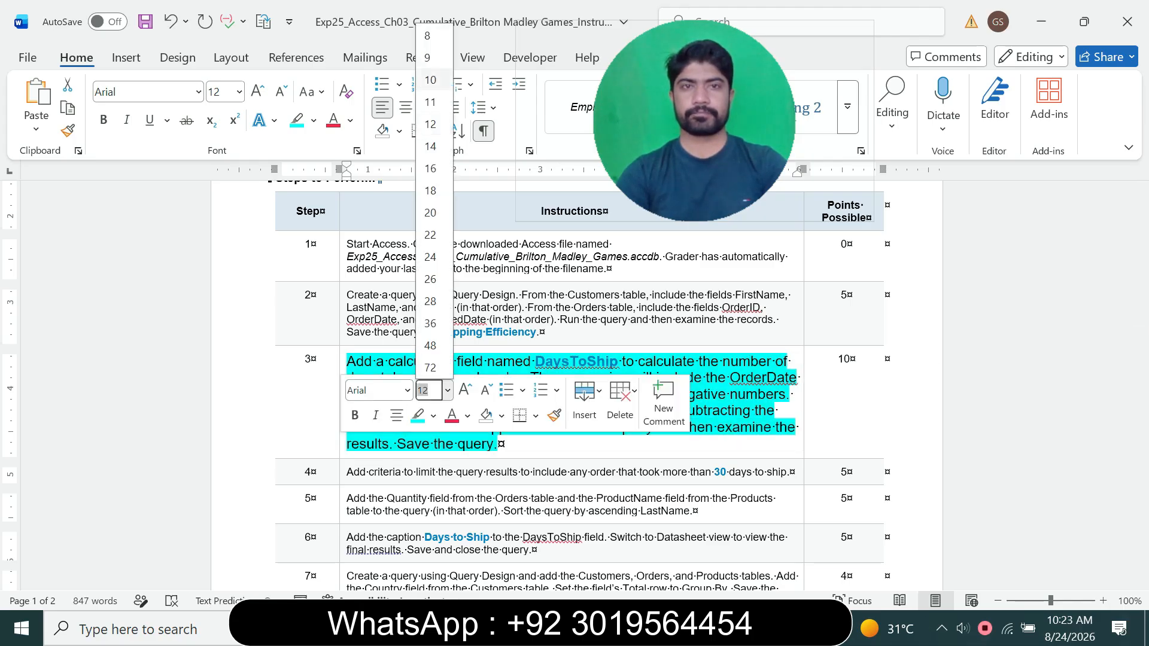
pyautogui.click(426, 59)
pyautogui.click(377, 409)
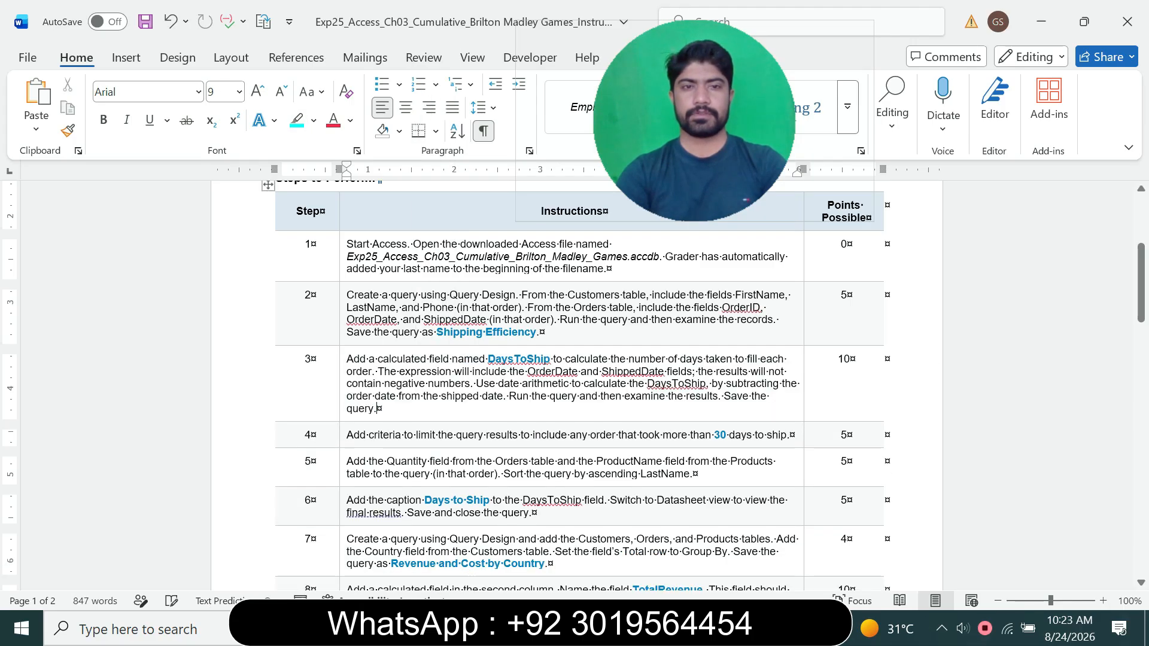
# - Set the step 4 instruction text to 14 pt and highlight it in turquoise
pyautogui.click(343, 436)
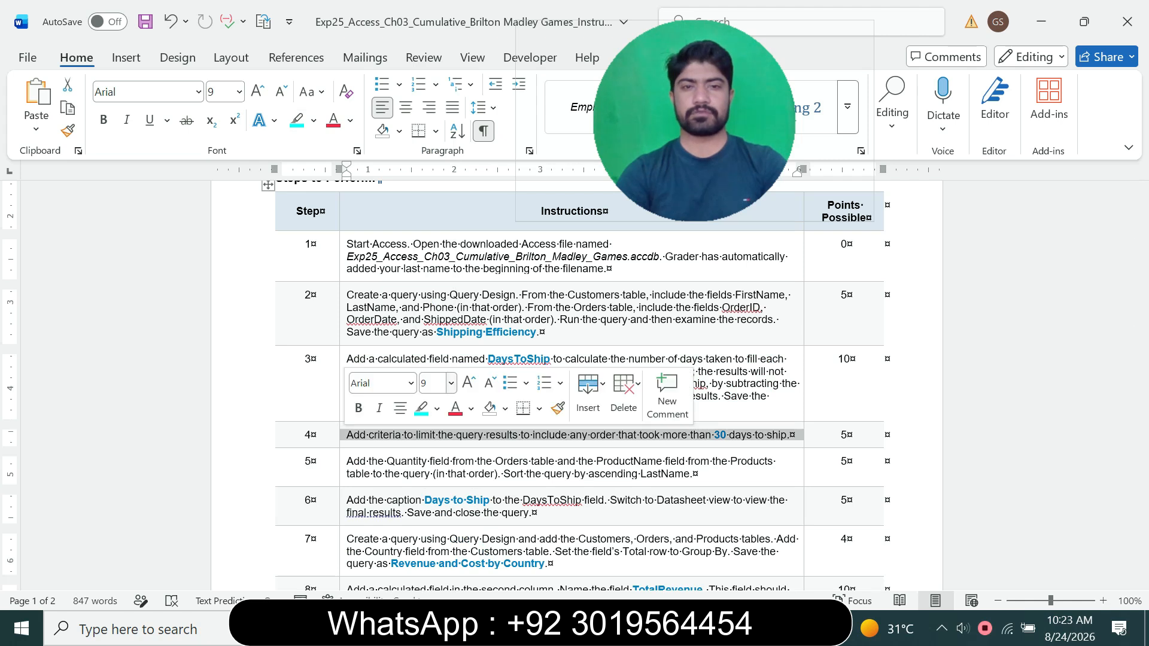
pyautogui.click(451, 383)
pyautogui.click(434, 139)
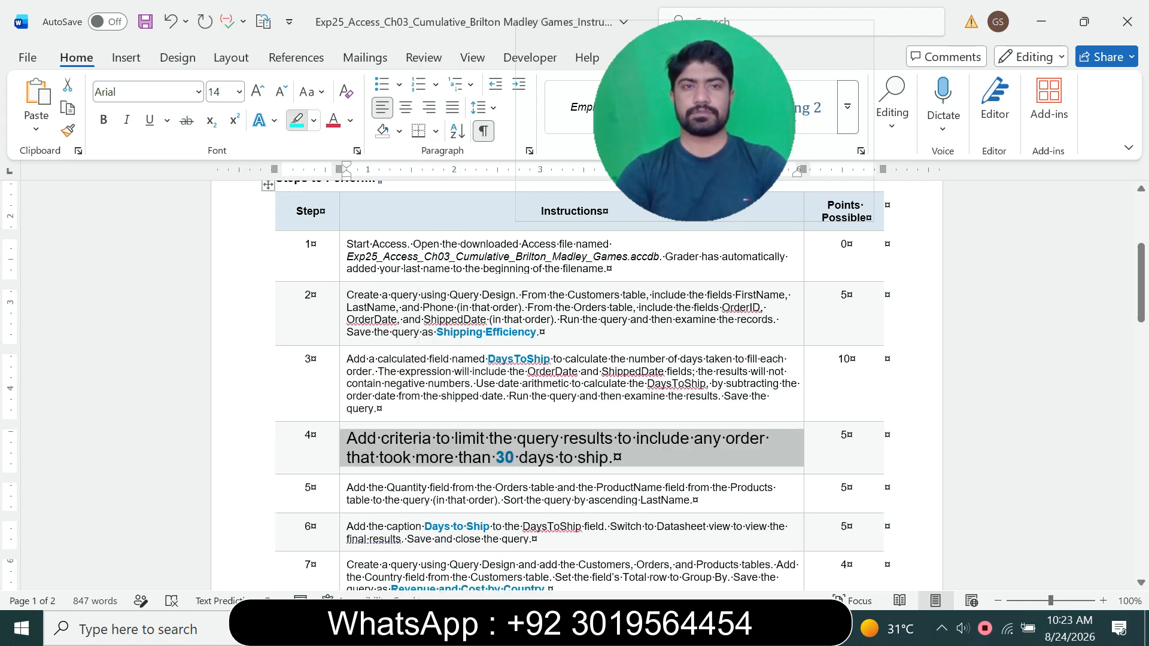
pyautogui.click(296, 120)
pyautogui.moveTo(1141, 282); pyautogui.dragTo(1141, 312)
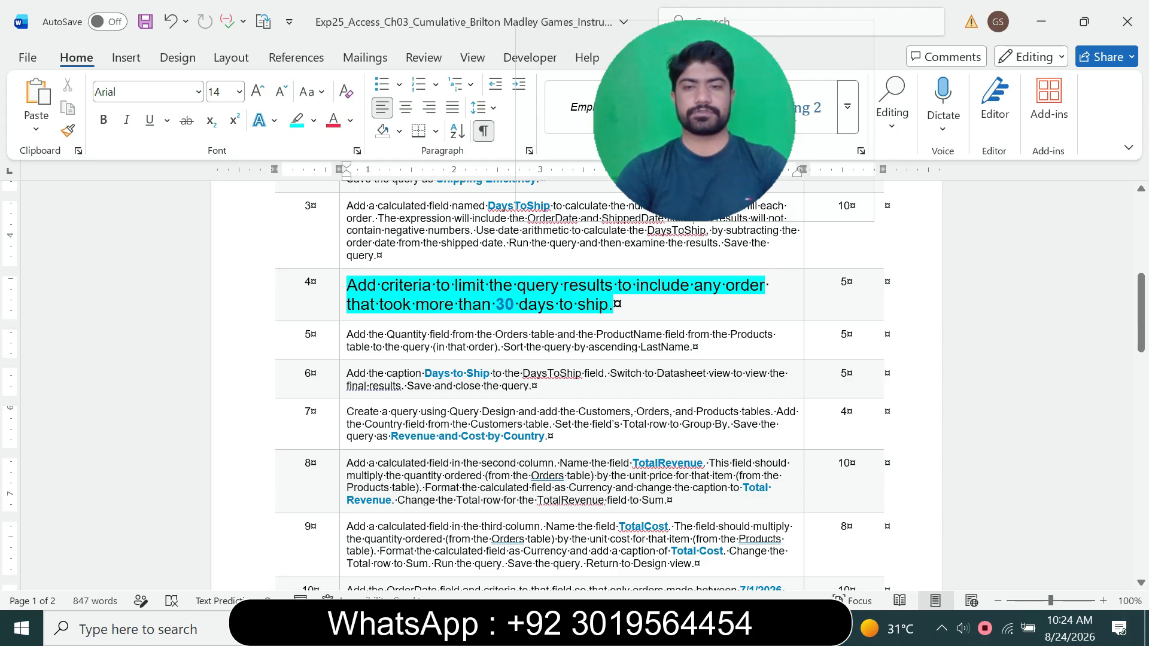
# - In Access, open Shipping Efficiency in Design View, set the DaysToShip criterion to >30, and return to the Word instructions
pyautogui.hotkey('alt', 'Tab')
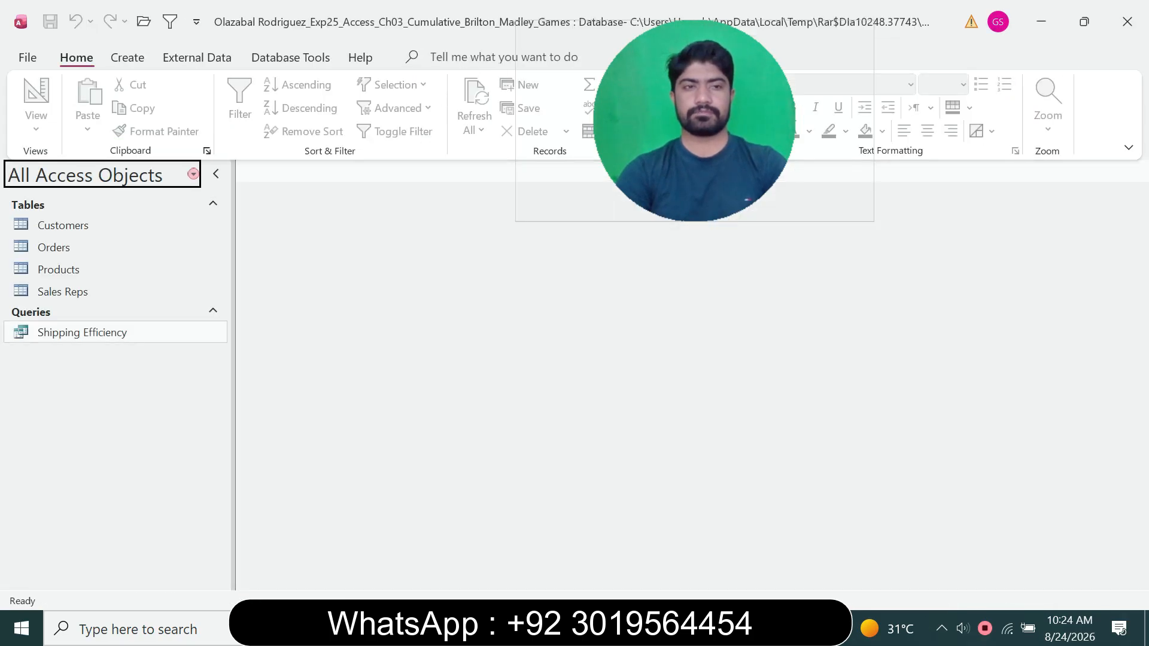
pyautogui.doubleClick(75, 333)
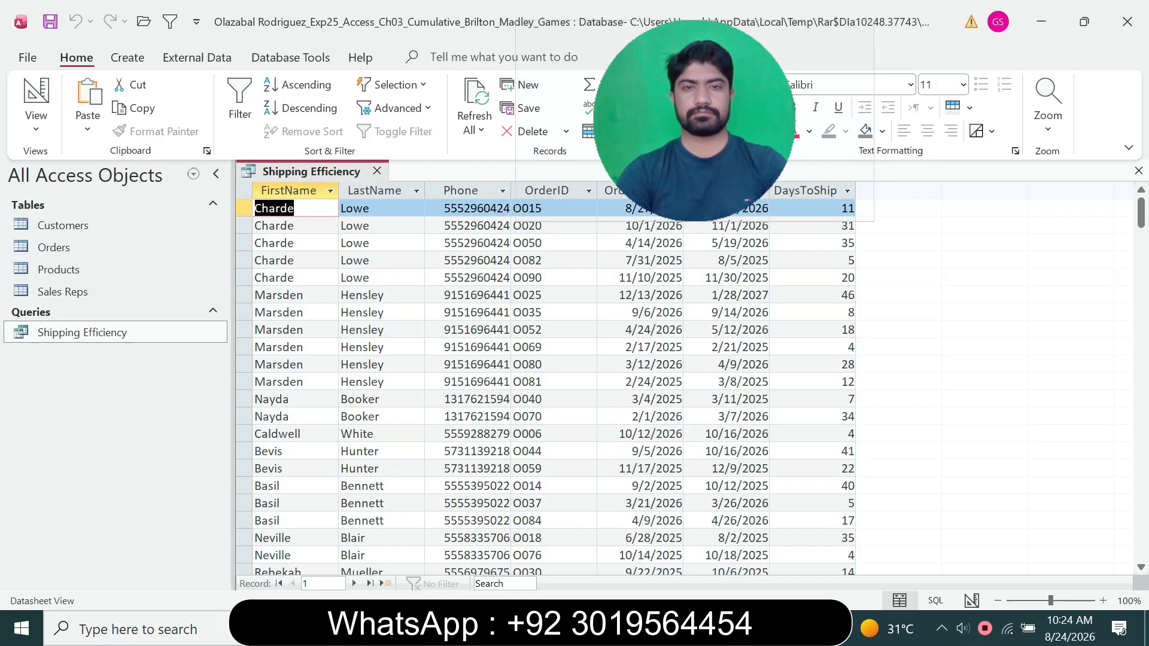
pyautogui.rightClick(329, 172)
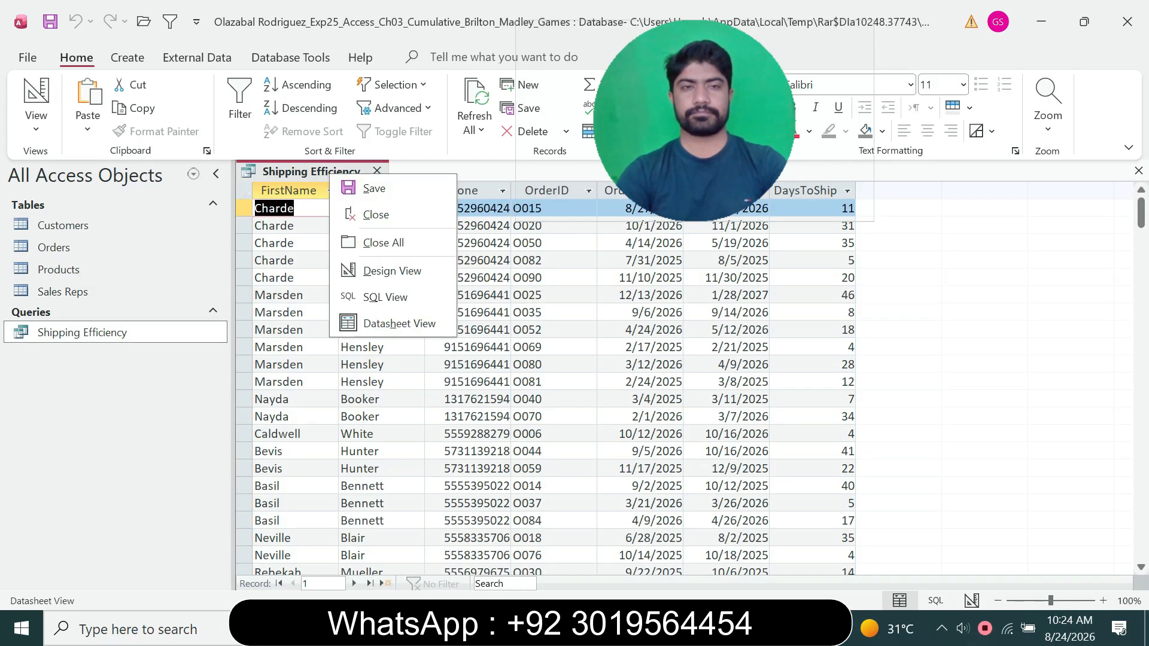
pyautogui.click(362, 271)
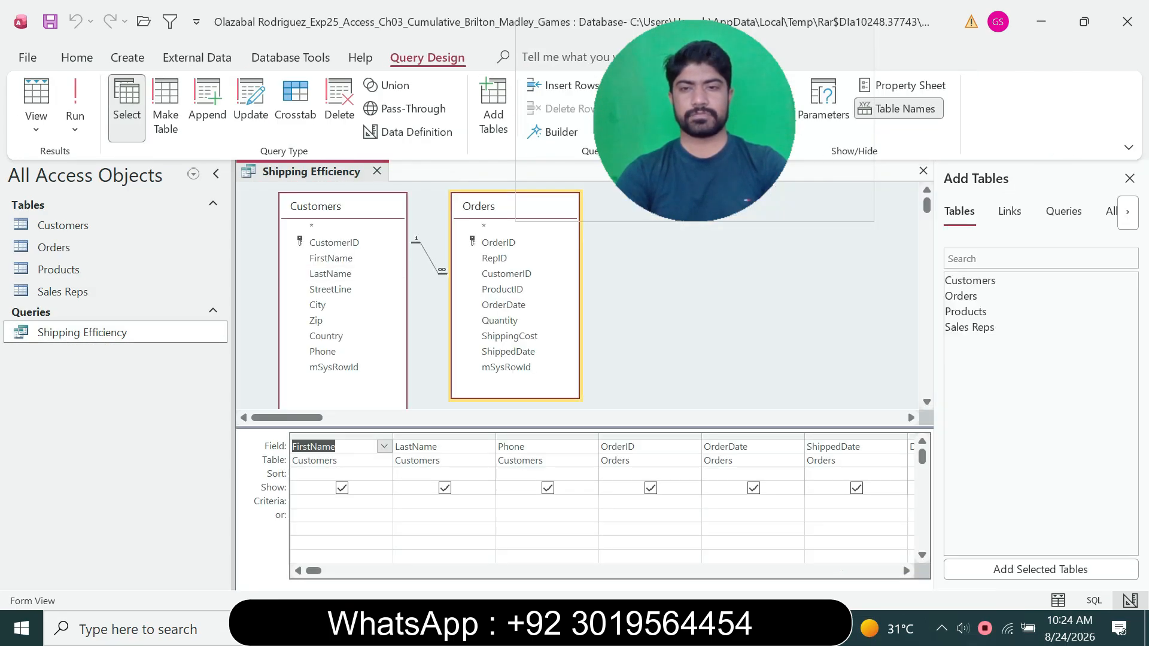
pyautogui.click(907, 571)
pyautogui.click(907, 571)
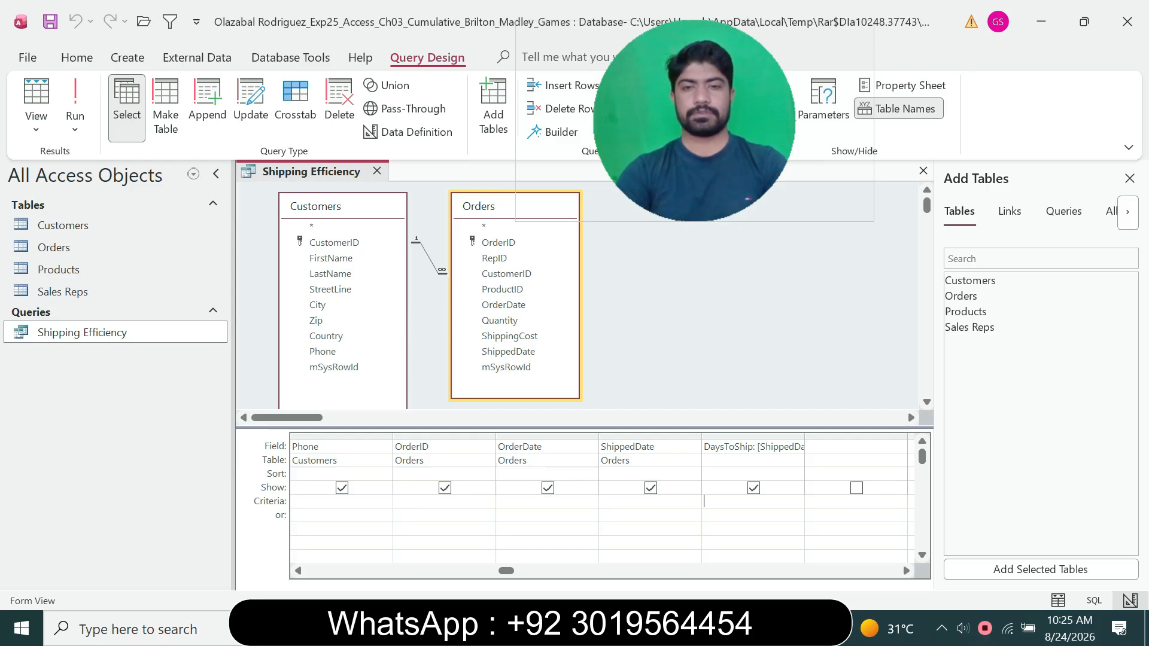
pyautogui.write('>')
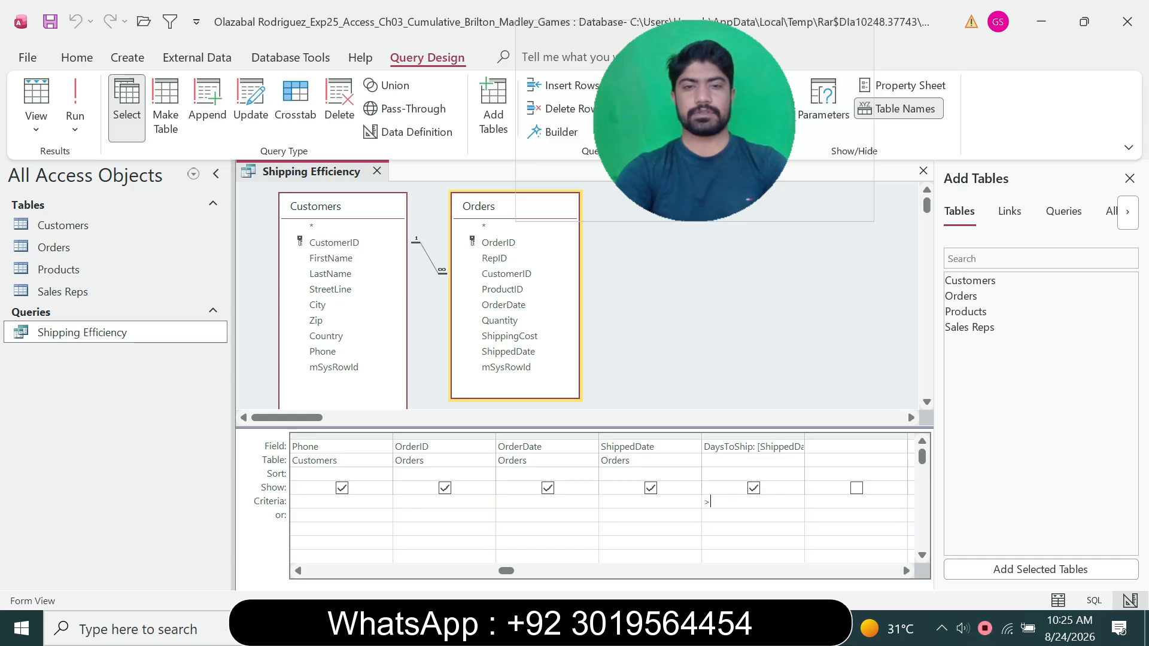
pyautogui.write('30')
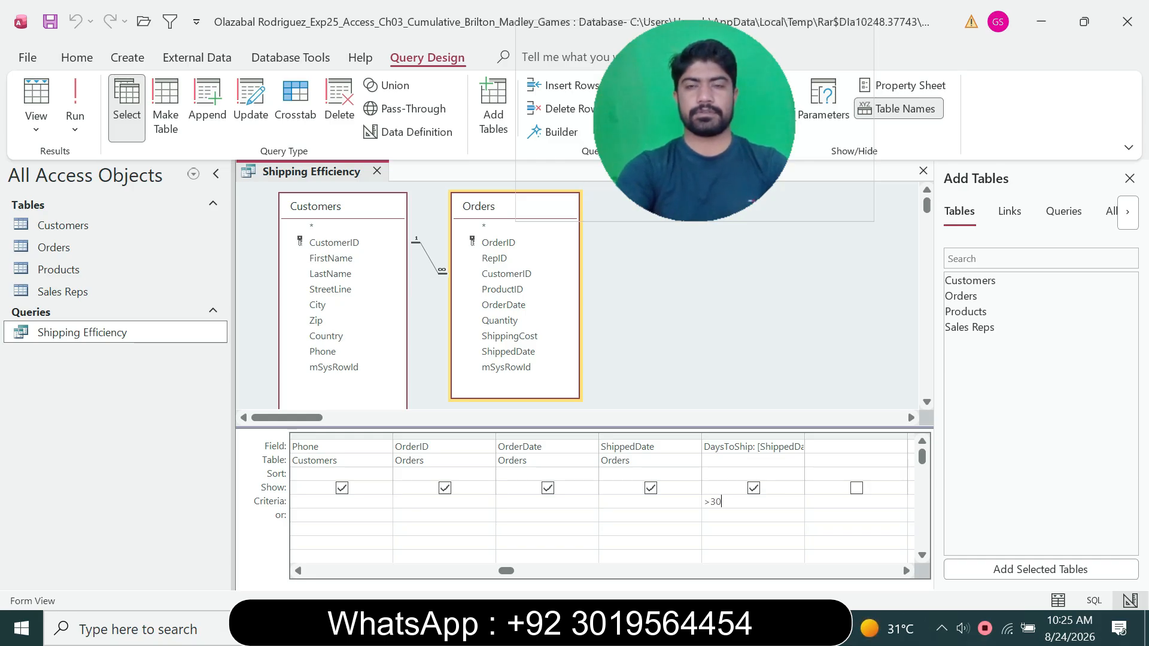
pyautogui.hotkey('alt', 'Tab')
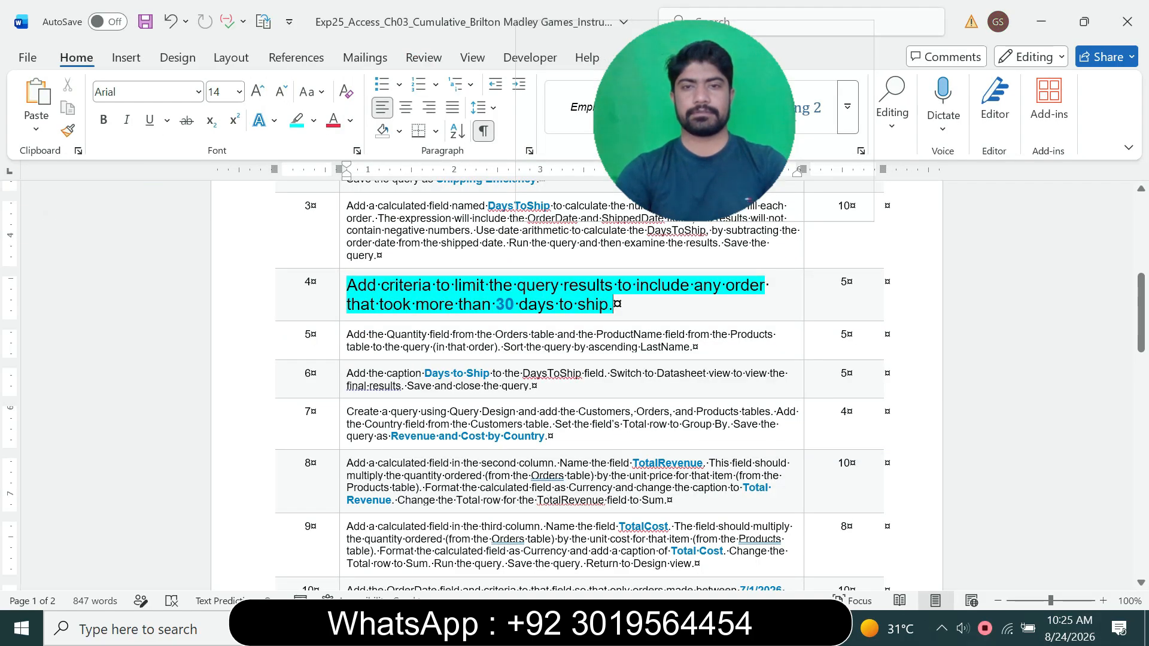
# - Reread the step 4 instruction, then set its text to 9 pt and remove its highlighting
pyautogui.moveTo(618, 286); pyautogui.dragTo(693, 286)
pyautogui.moveTo(393, 305); pyautogui.dragTo(612, 304)
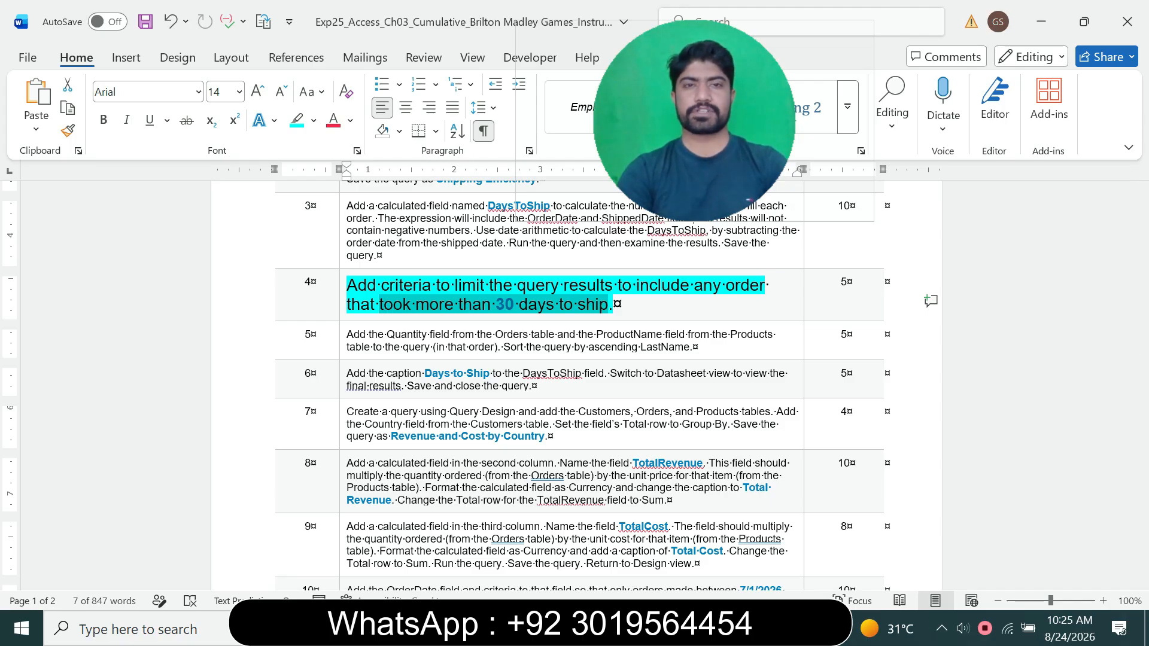
pyautogui.click(343, 307)
pyautogui.click(451, 258)
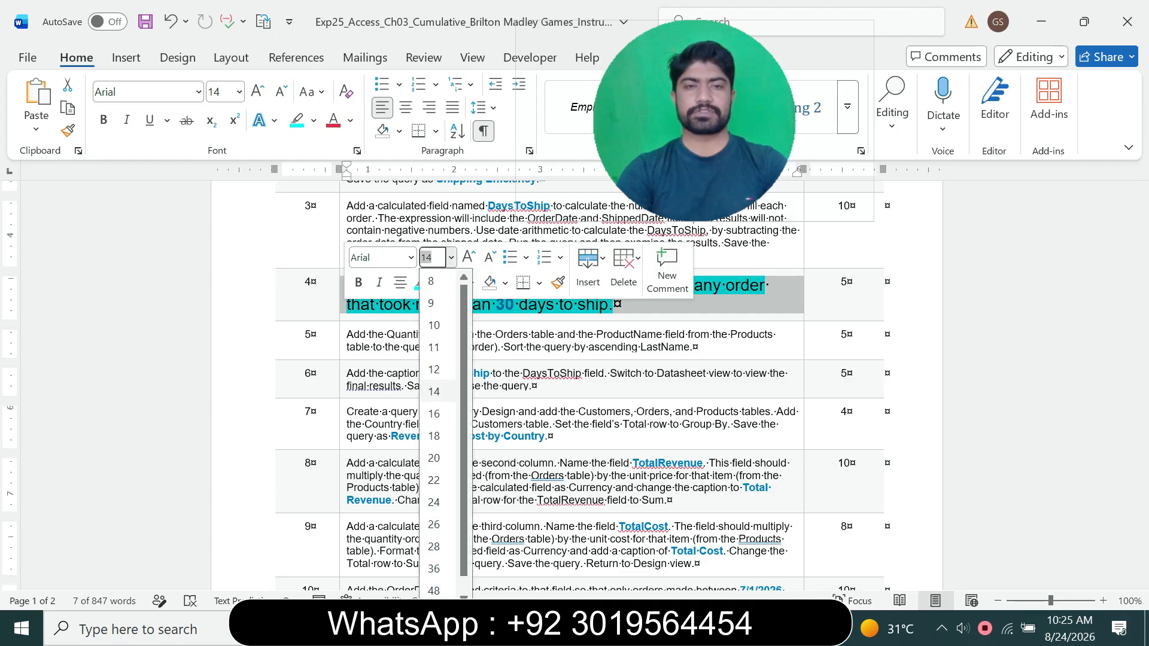
pyautogui.click(431, 303)
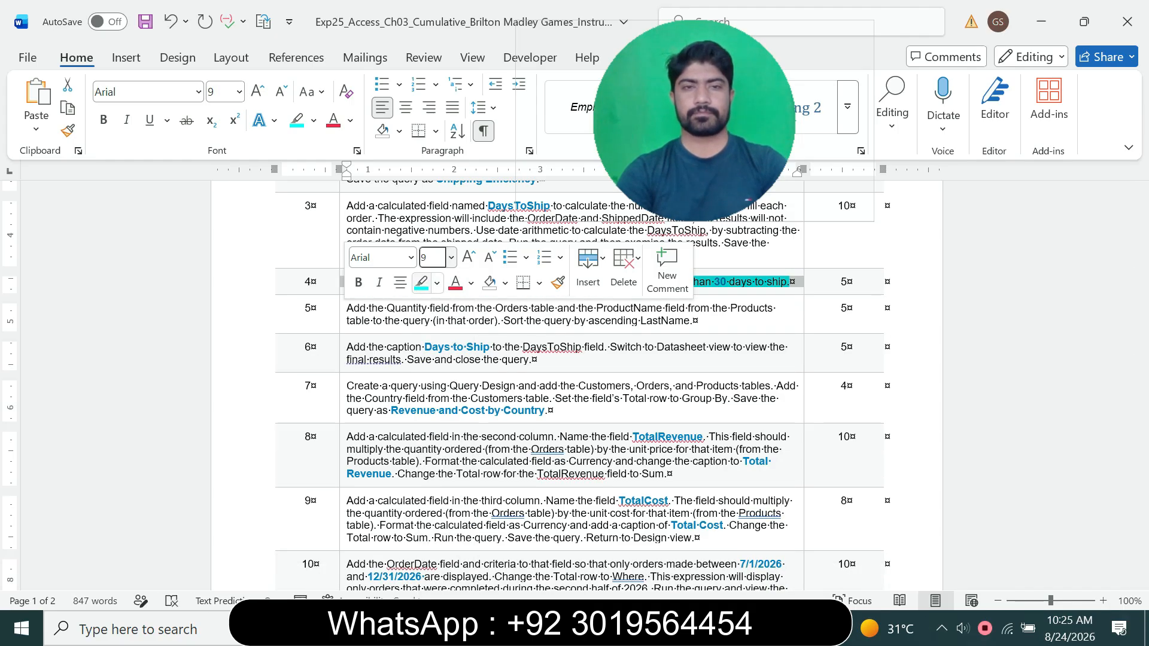
pyautogui.click(421, 283)
# - Set the step 5 instruction text to 11 pt and highlight it in turquoise
pyautogui.click(341, 321)
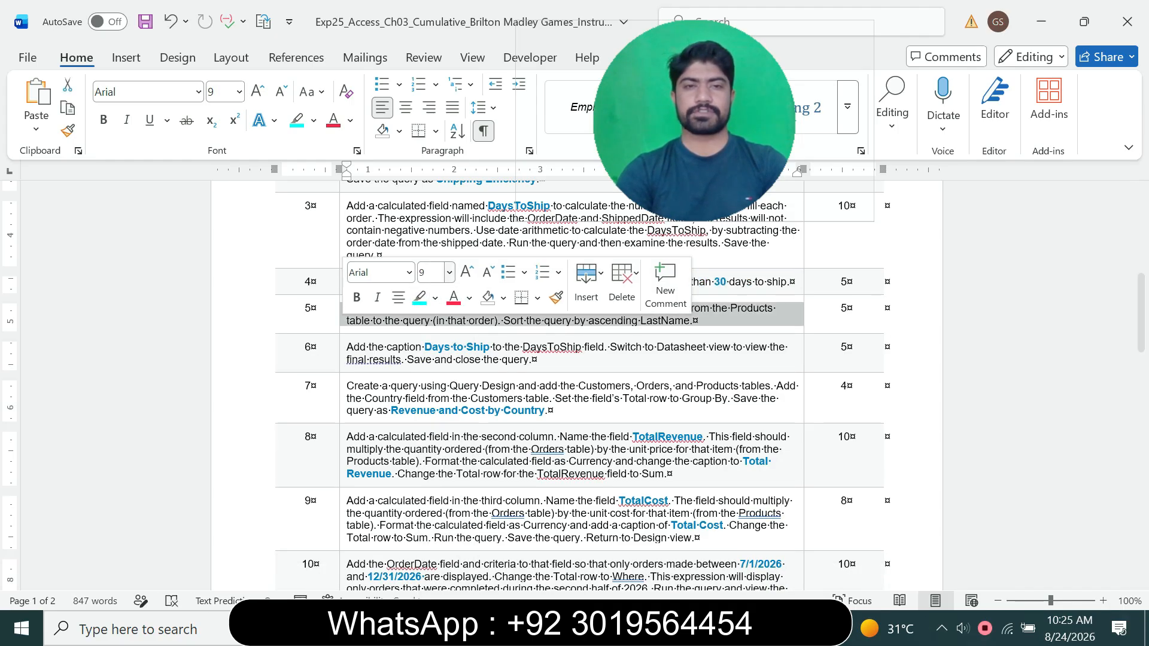
pyautogui.click(449, 272)
pyautogui.click(435, 363)
pyautogui.click(420, 298)
pyautogui.click(447, 380)
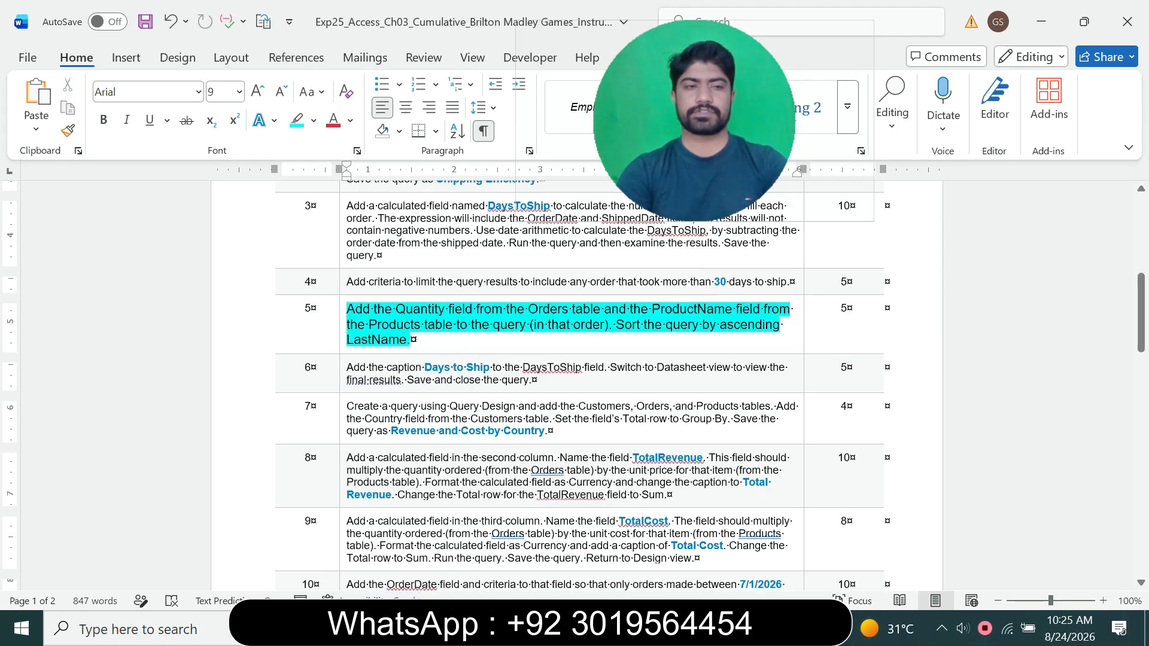
# - Read the step 5 instruction, then switch to Access and add the Quantity field from Orders to the Shipping Efficiency query
pyautogui.moveTo(347, 309); pyautogui.dragTo(406, 339)
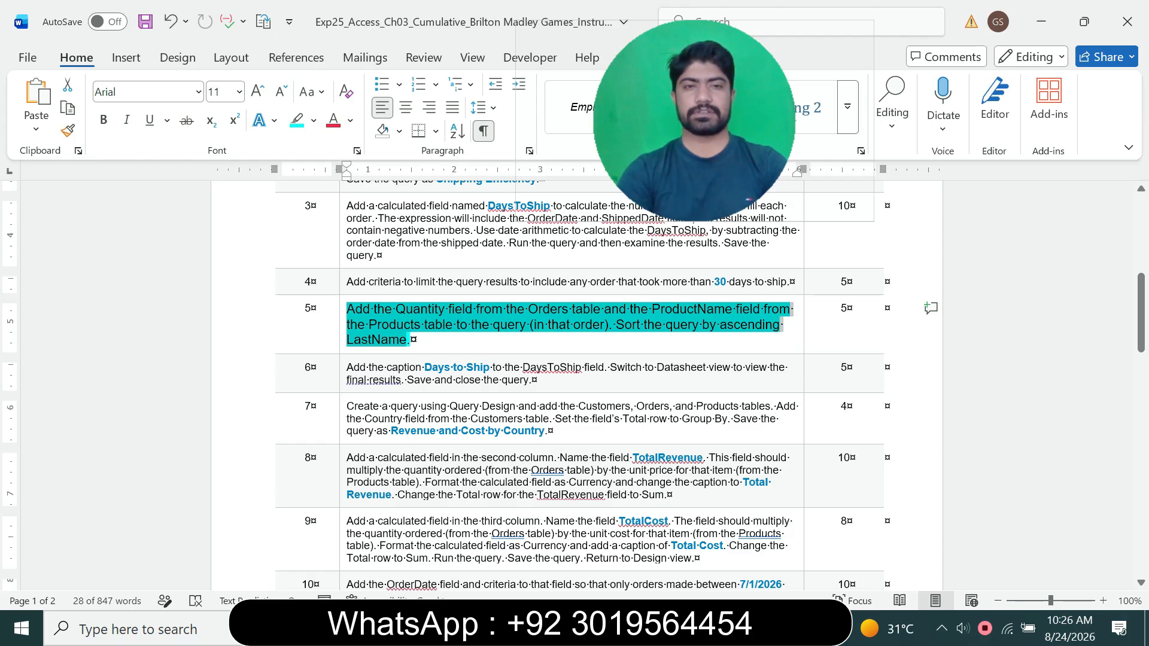
pyautogui.click(348, 309)
pyautogui.moveTo(348, 309); pyautogui.dragTo(527, 310)
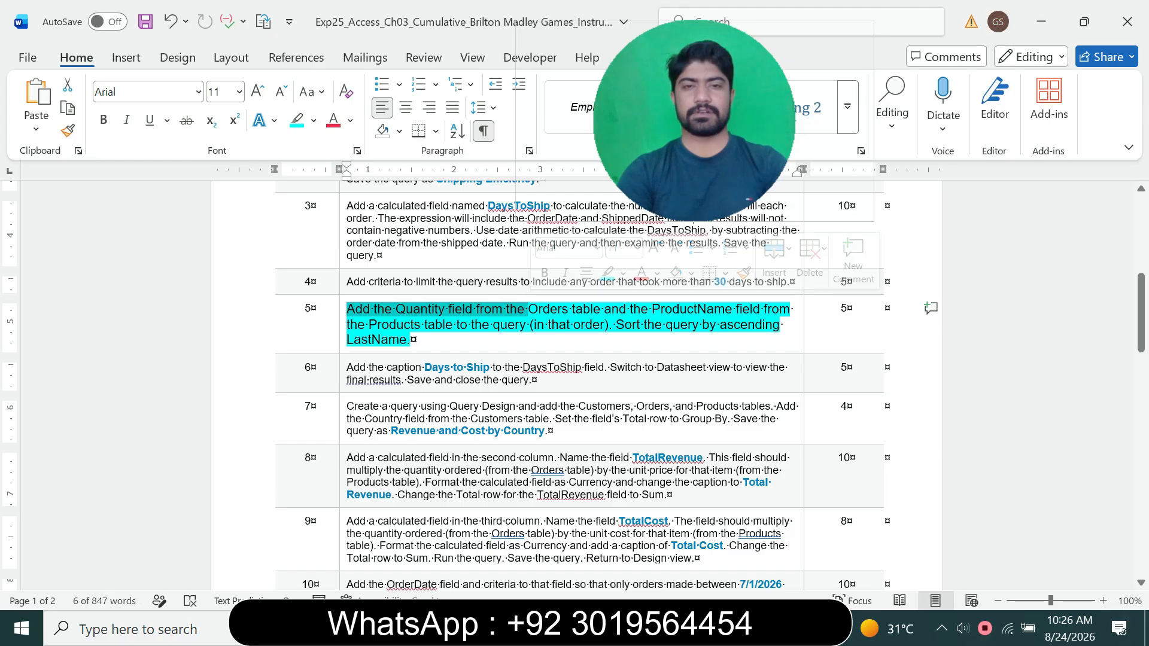
pyautogui.hotkey('alt', 'Tab')
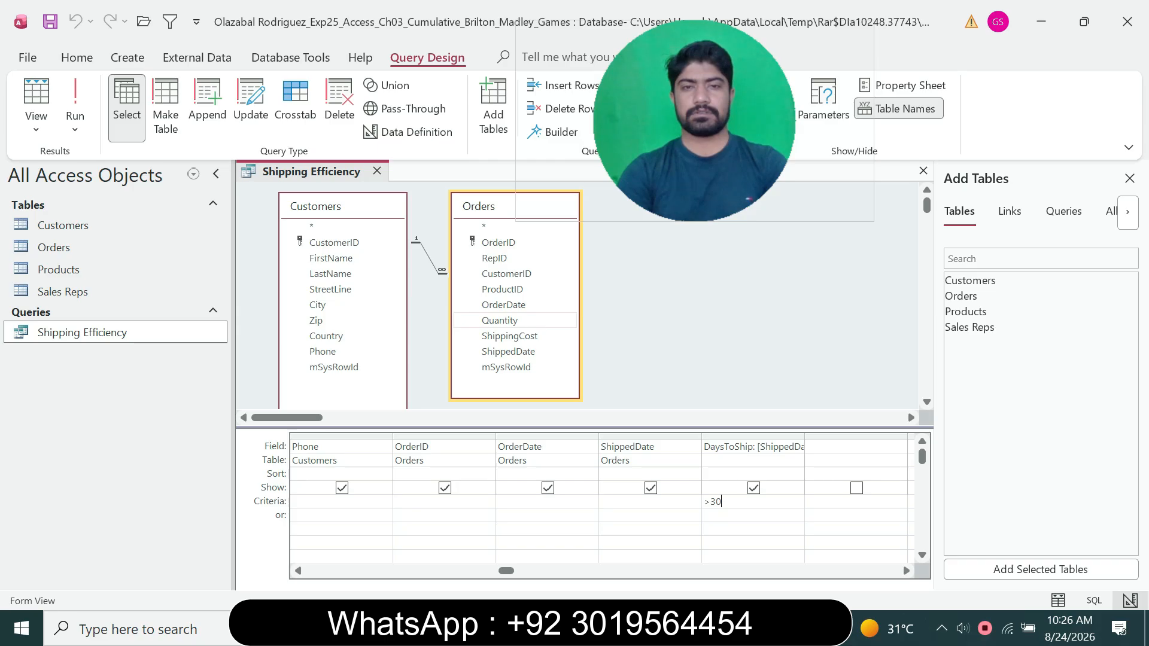
pyautogui.doubleClick(500, 320)
# - Check the second field of step 5 in Word, then in Access add the Products table and its ProductName field to the query
pyautogui.hotkey('alt', 'Tab')
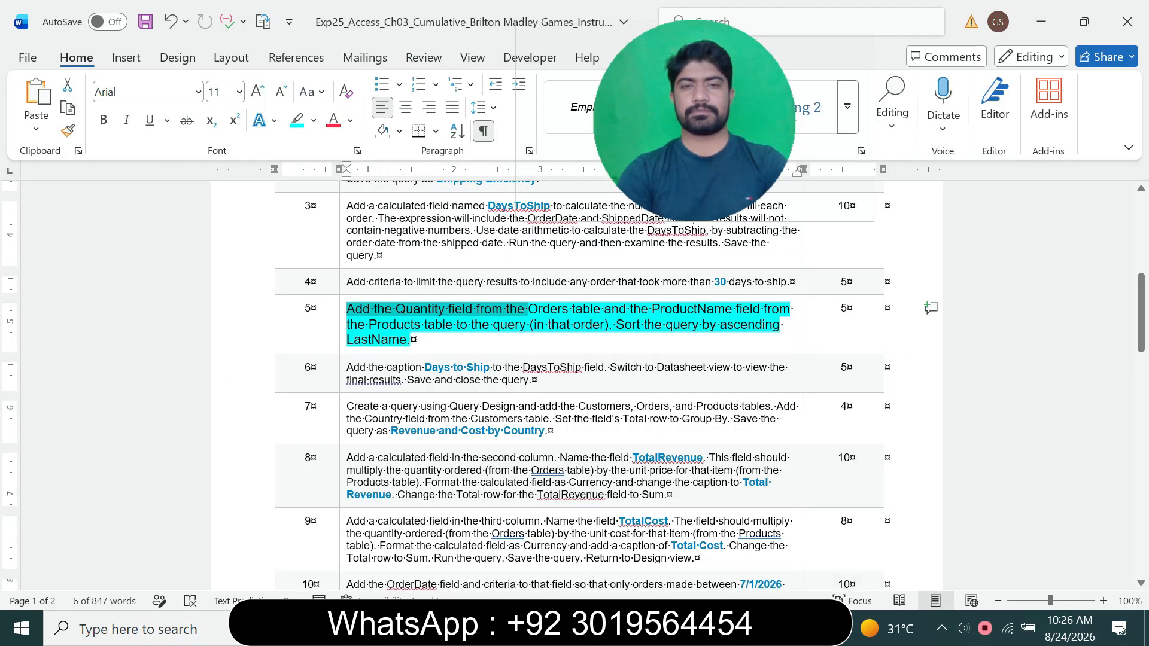
pyautogui.moveTo(630, 309); pyautogui.dragTo(736, 309)
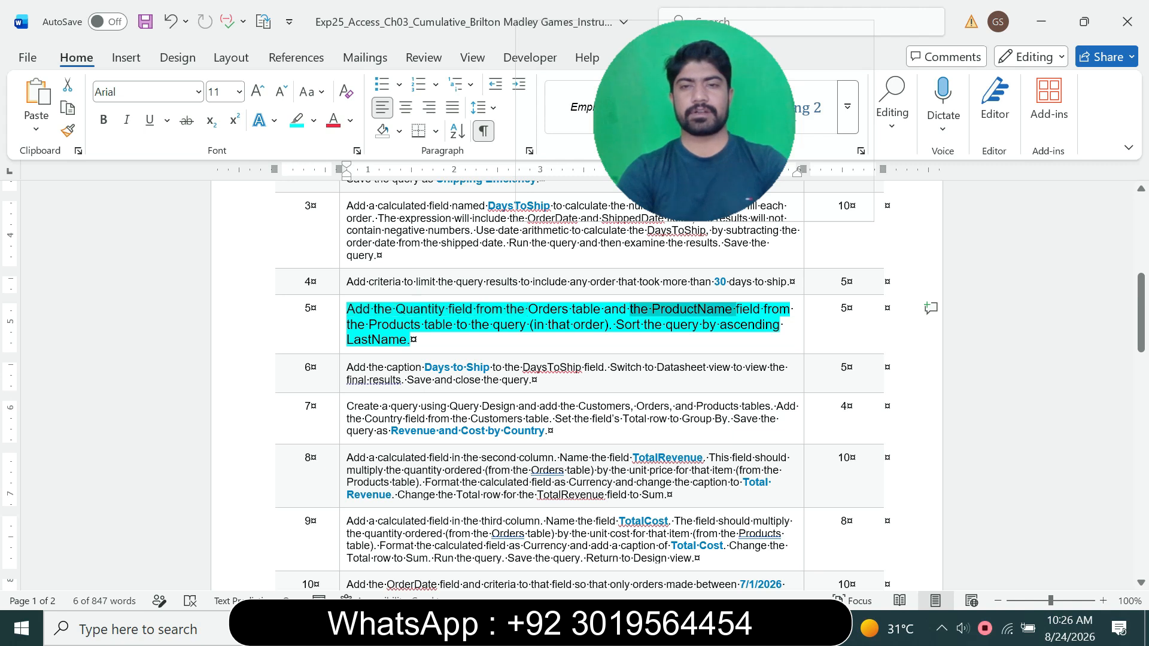
pyautogui.moveTo(389, 325); pyautogui.dragTo(452, 325)
pyautogui.hotkey('alt', 'Tab')
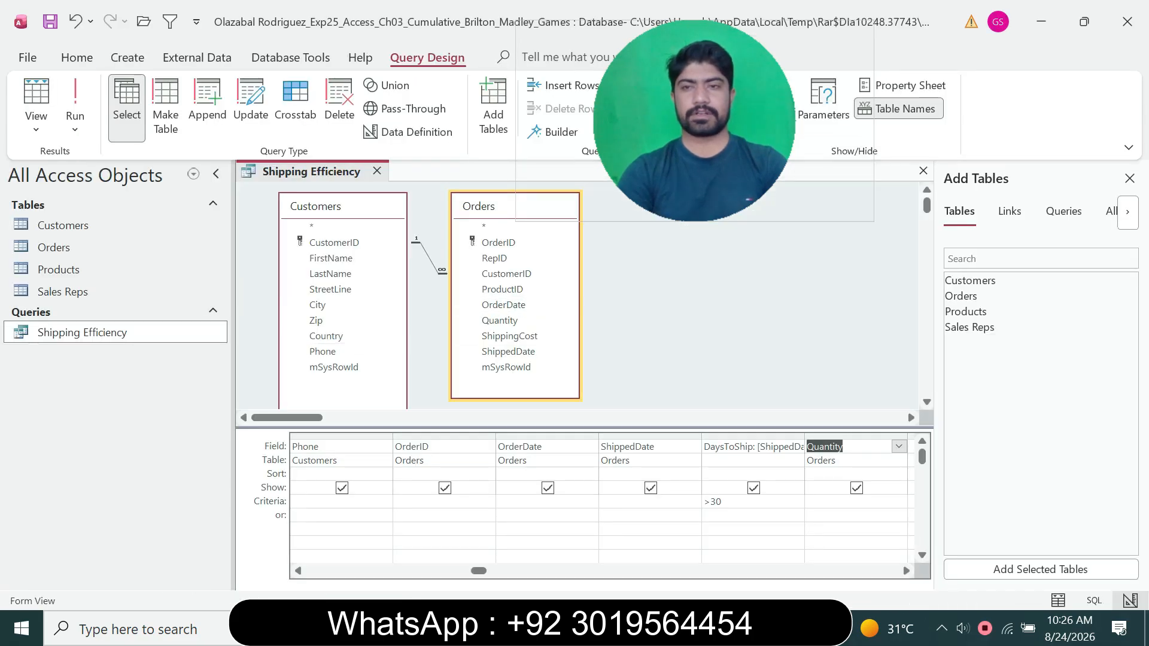
pyautogui.doubleClick(965, 312)
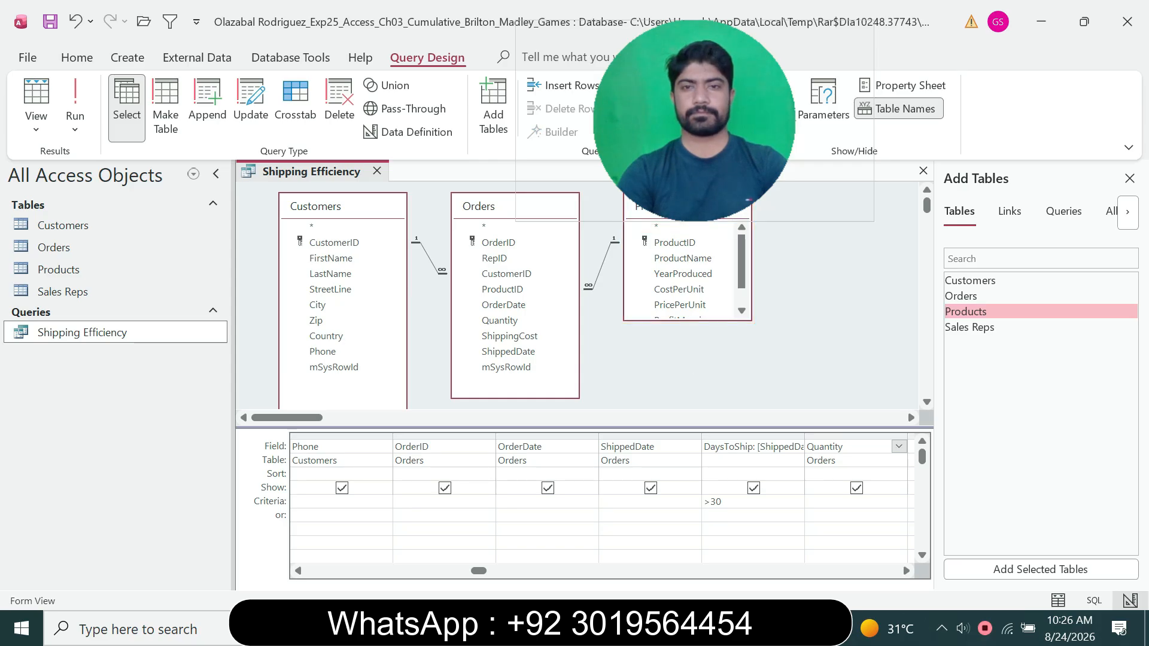
pyautogui.moveTo(687, 320); pyautogui.dragTo(688, 374)
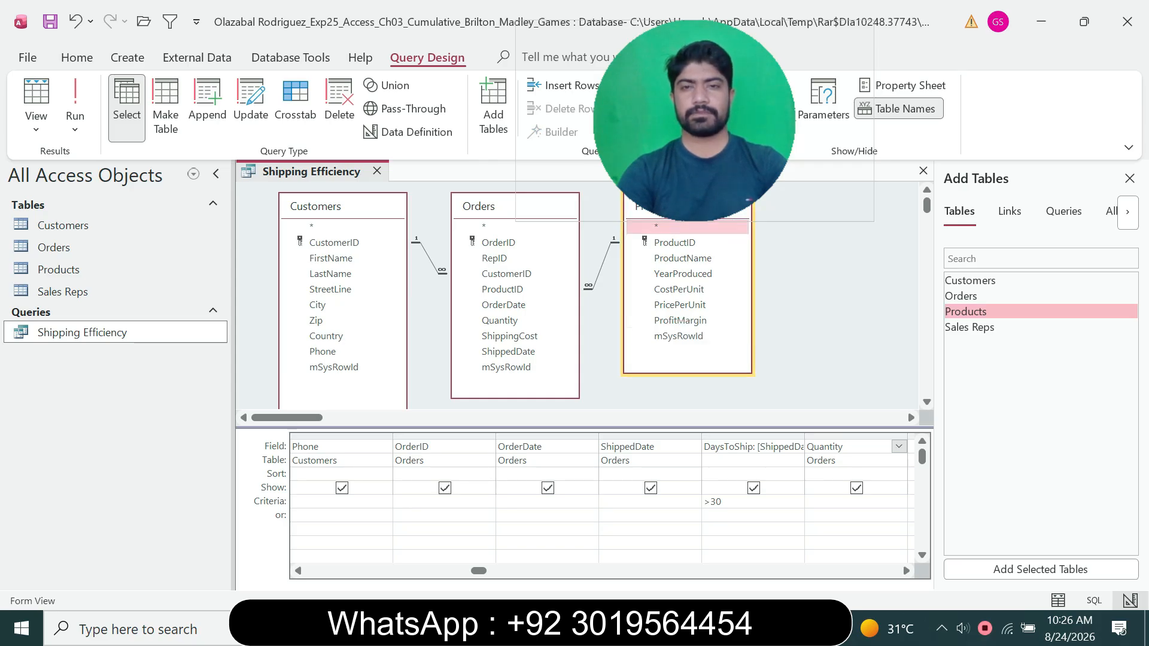
pyautogui.click(683, 259)
pyautogui.doubleClick(684, 259)
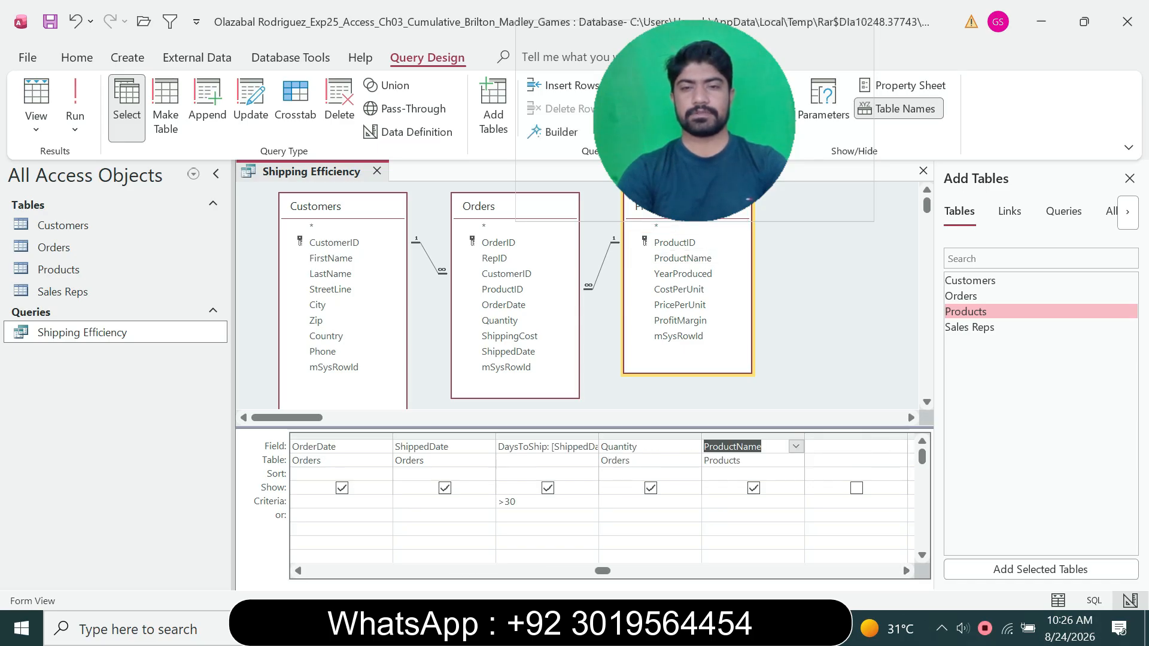
# - Check the sort instruction of step 5 in Word, then in Access sort the query's LastName field in ascending order
pyautogui.hotkey('alt', 'Tab')
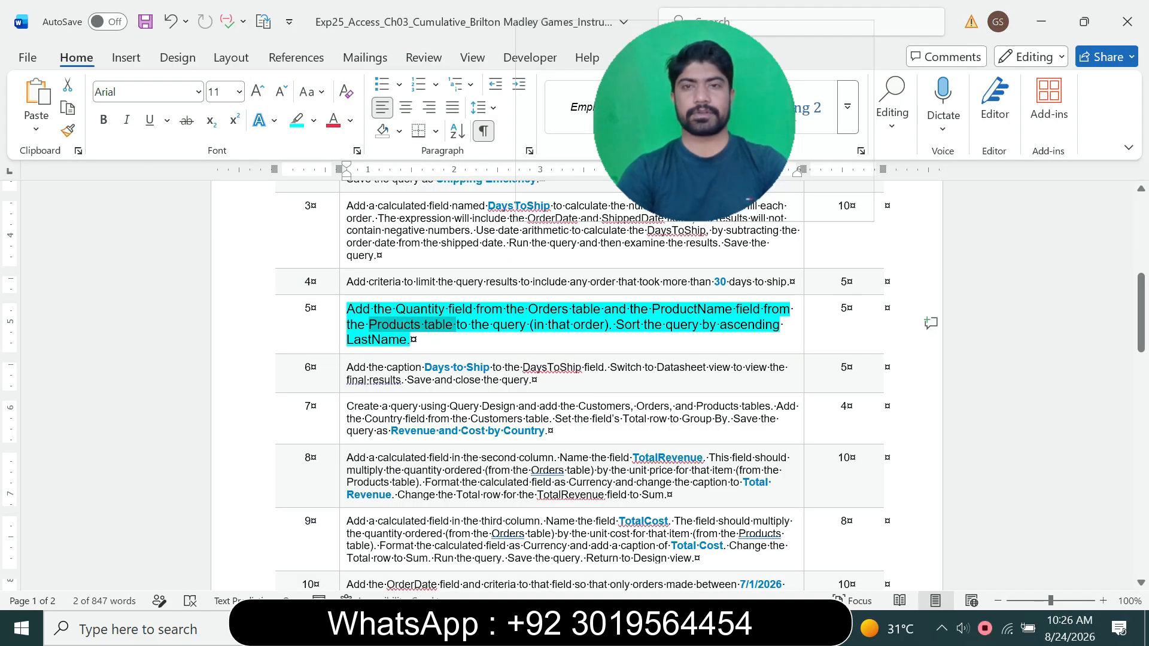
pyautogui.click(473, 325)
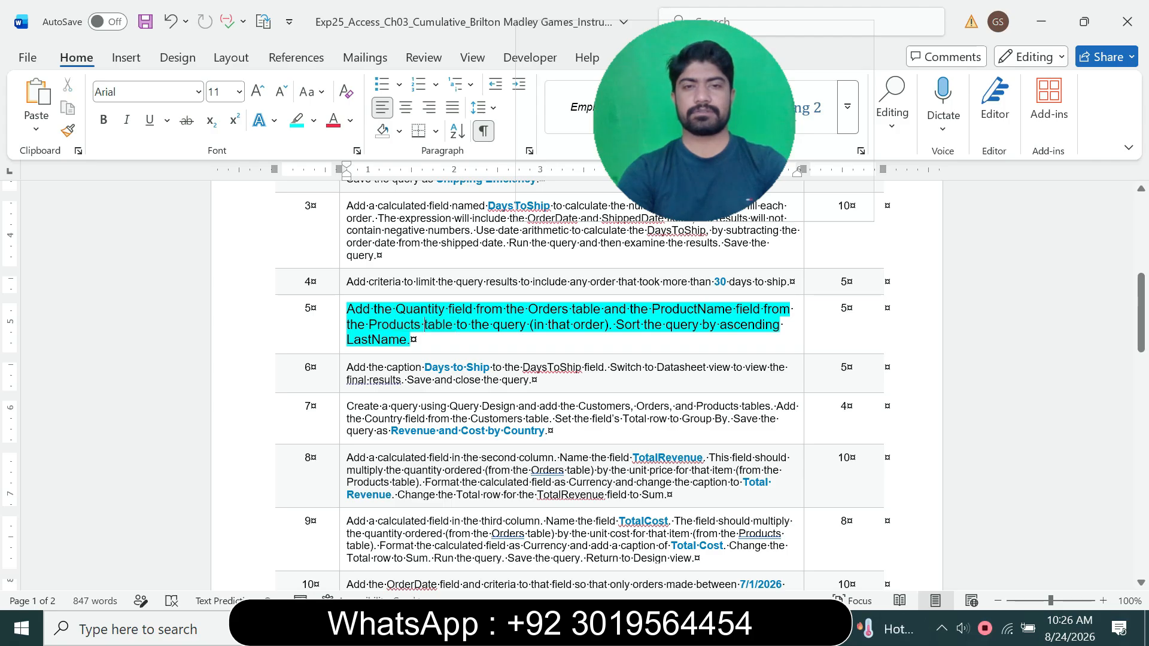
pyautogui.moveTo(473, 325); pyautogui.dragTo(524, 325)
pyautogui.click(411, 340)
pyautogui.moveTo(411, 340); pyautogui.dragTo(608, 325)
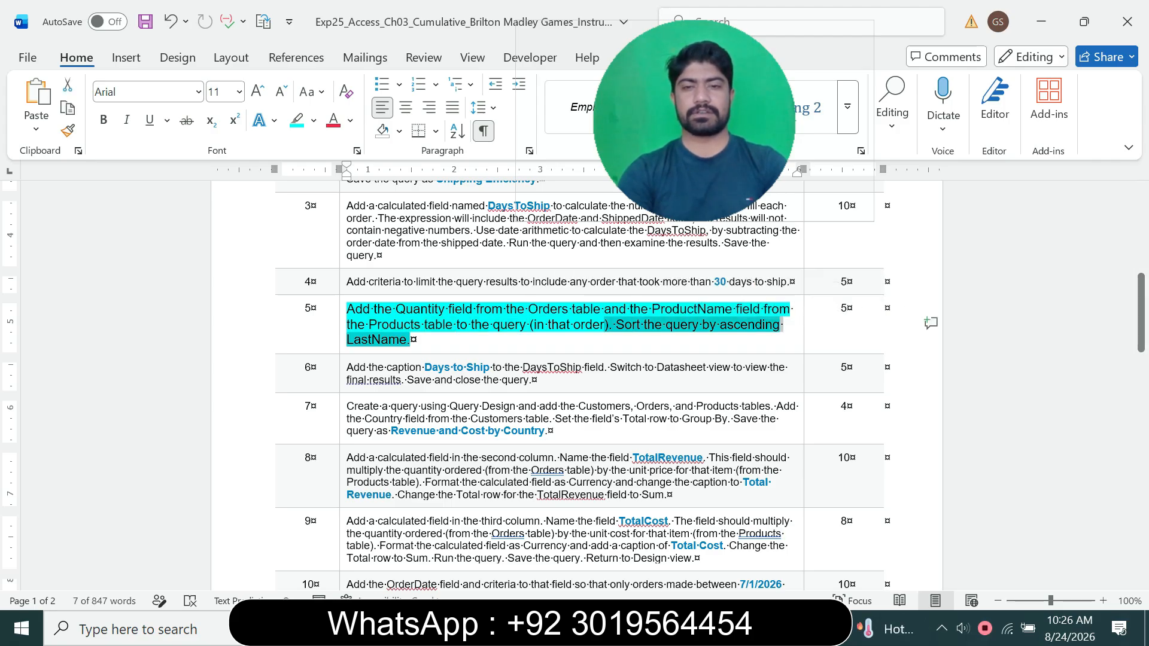
pyautogui.hotkey('alt', 'Tab')
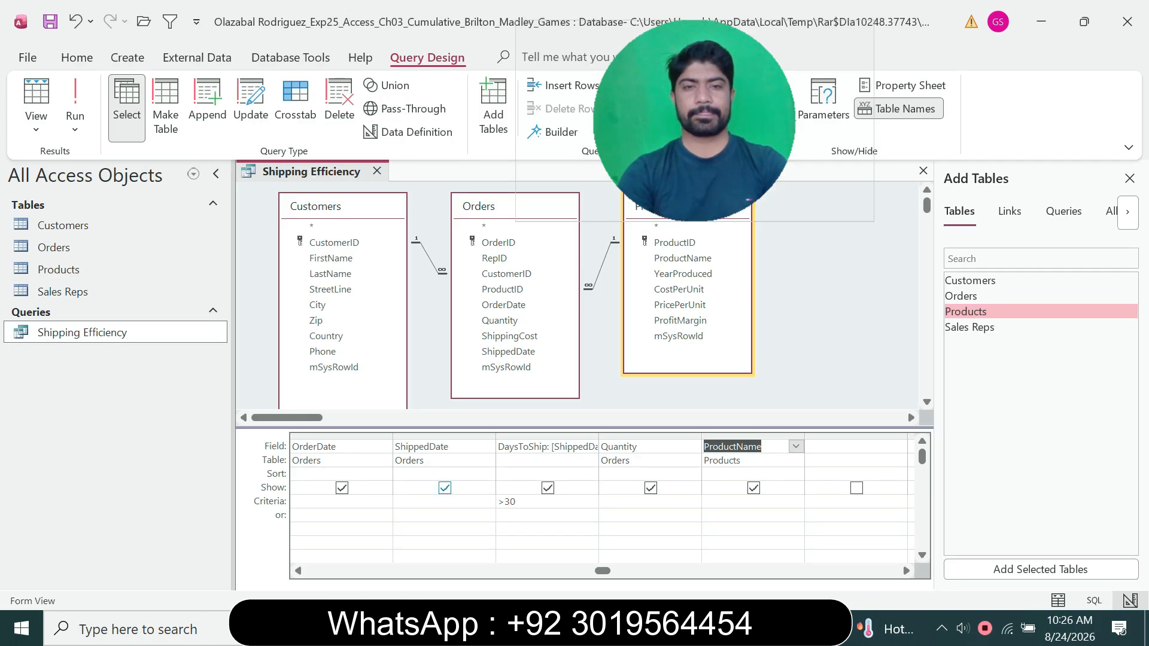
pyautogui.click(298, 571)
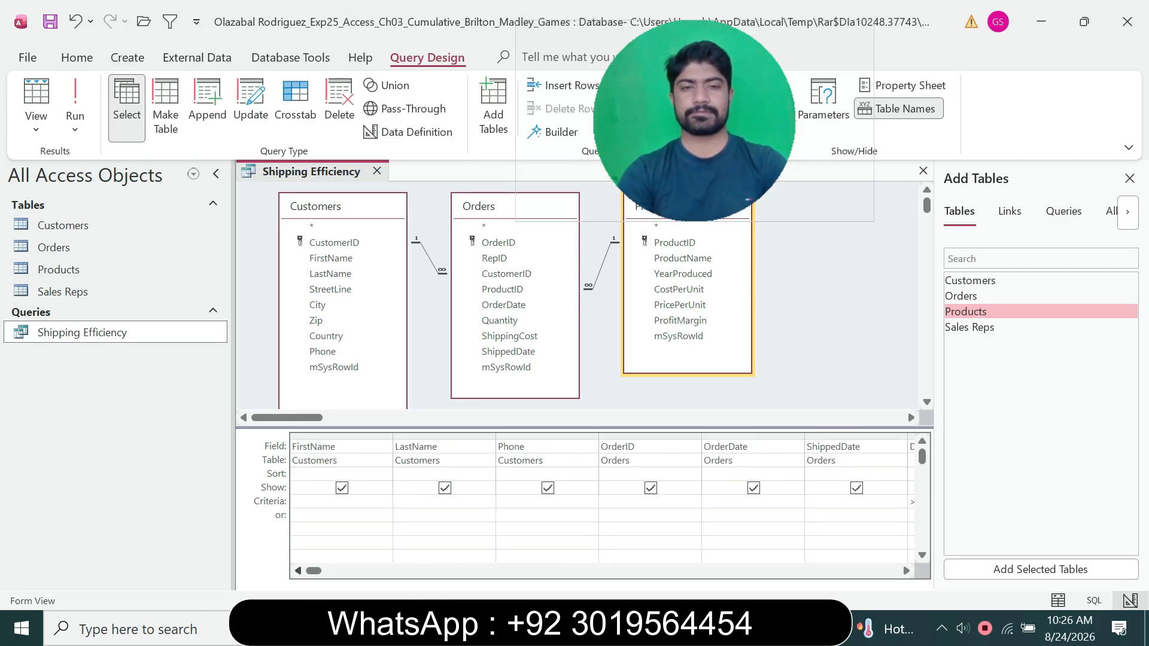
pyautogui.click(444, 474)
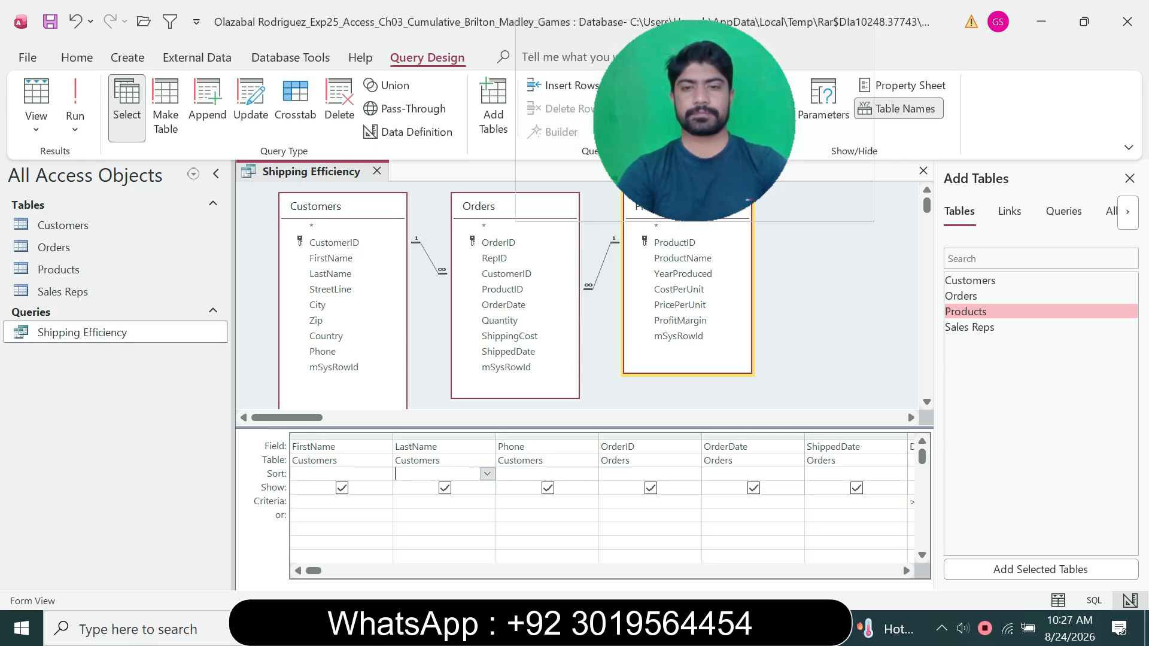
pyautogui.click(726, 629)
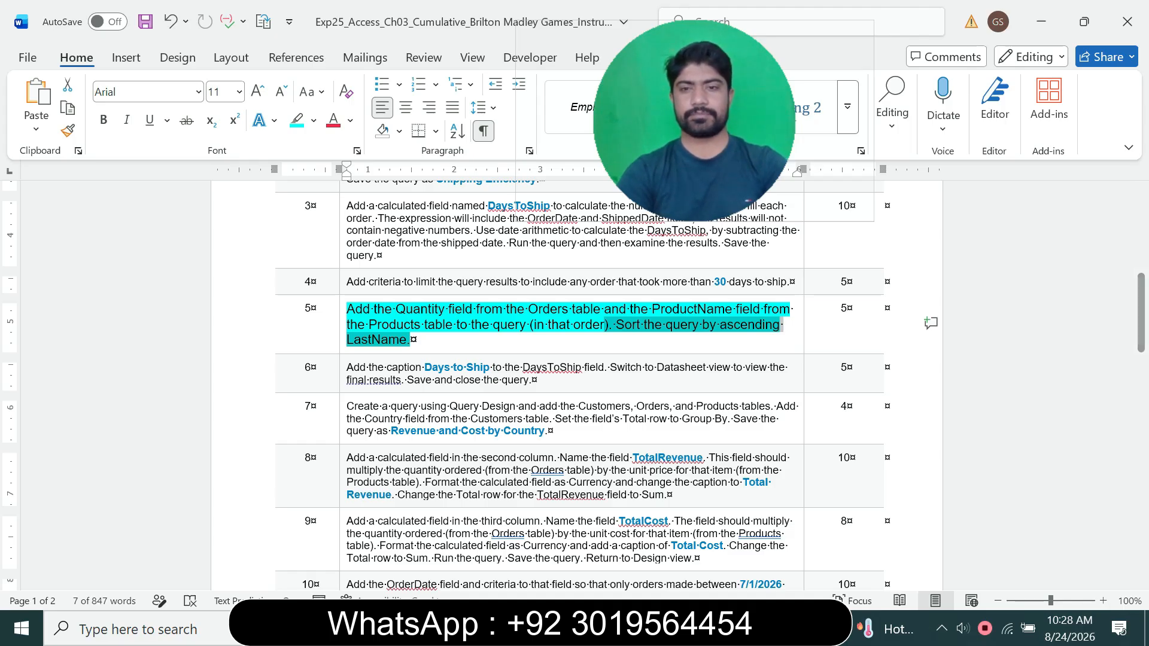
pyautogui.hotkey('alt', 'Tab')
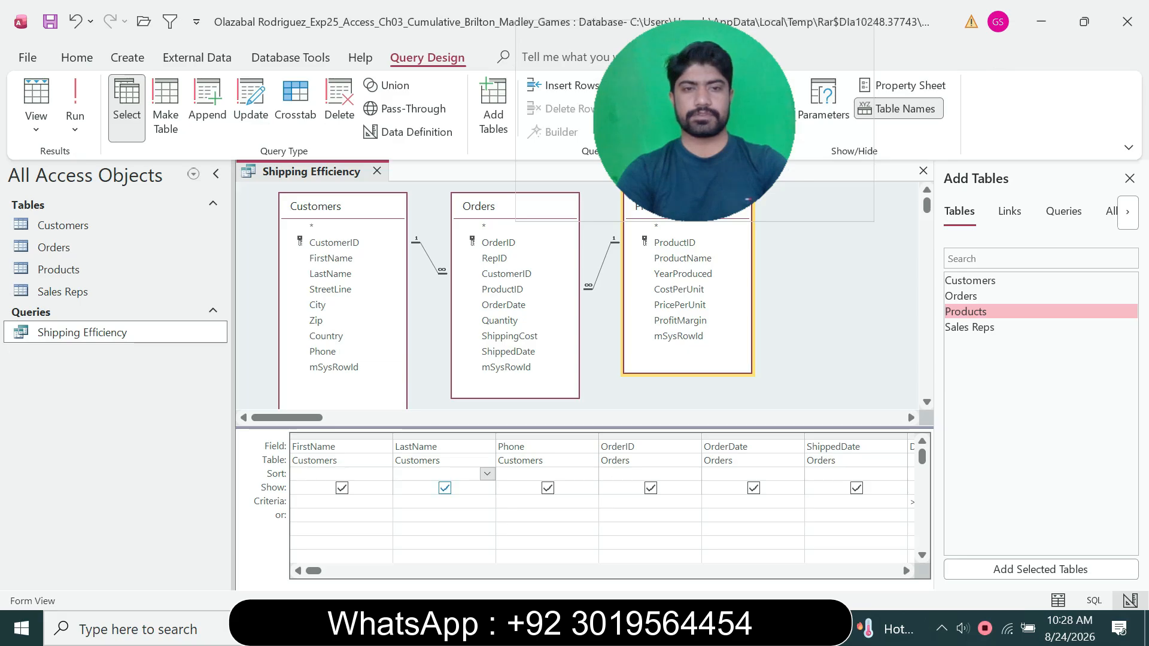
pyautogui.click(487, 473)
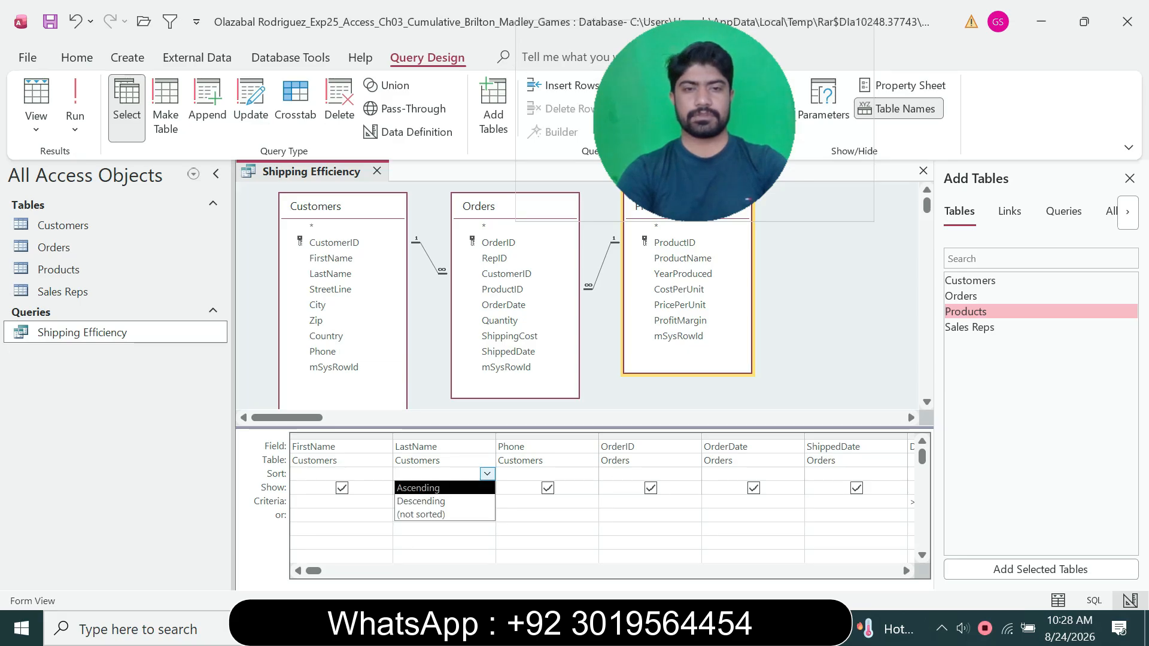
pyautogui.click(443, 486)
# - Switch to Word, set the step 5 instruction text to 9 pt and remove its highlighting
pyautogui.hotkey('alt', 'Tab')
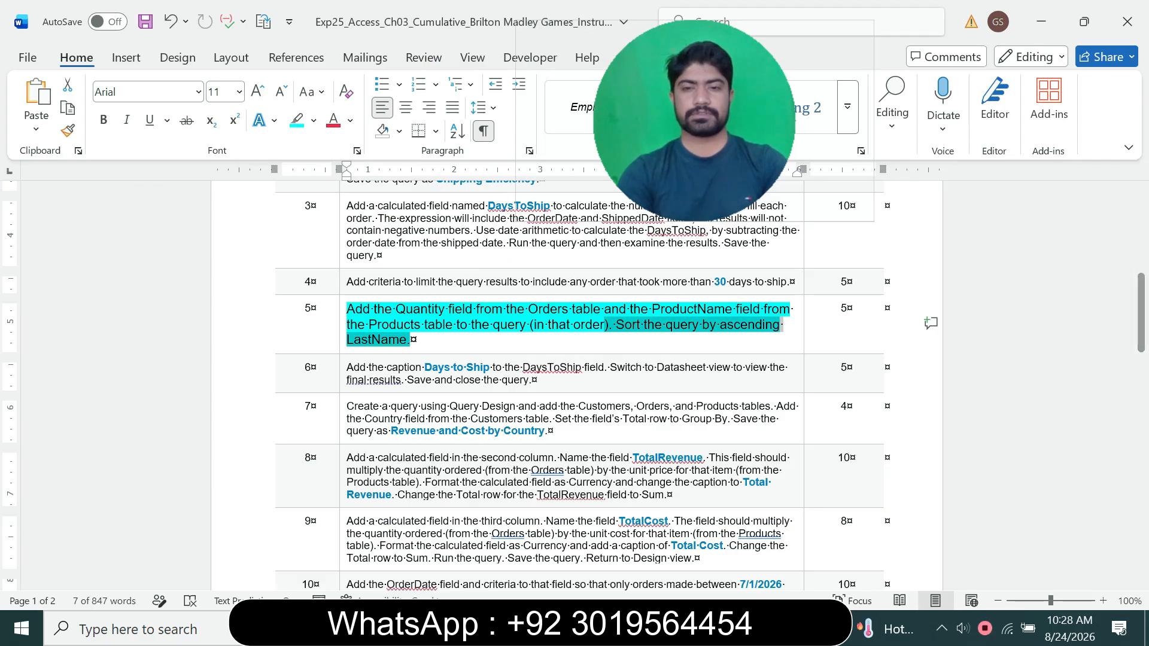
pyautogui.hotkey('alt', 'Tab')
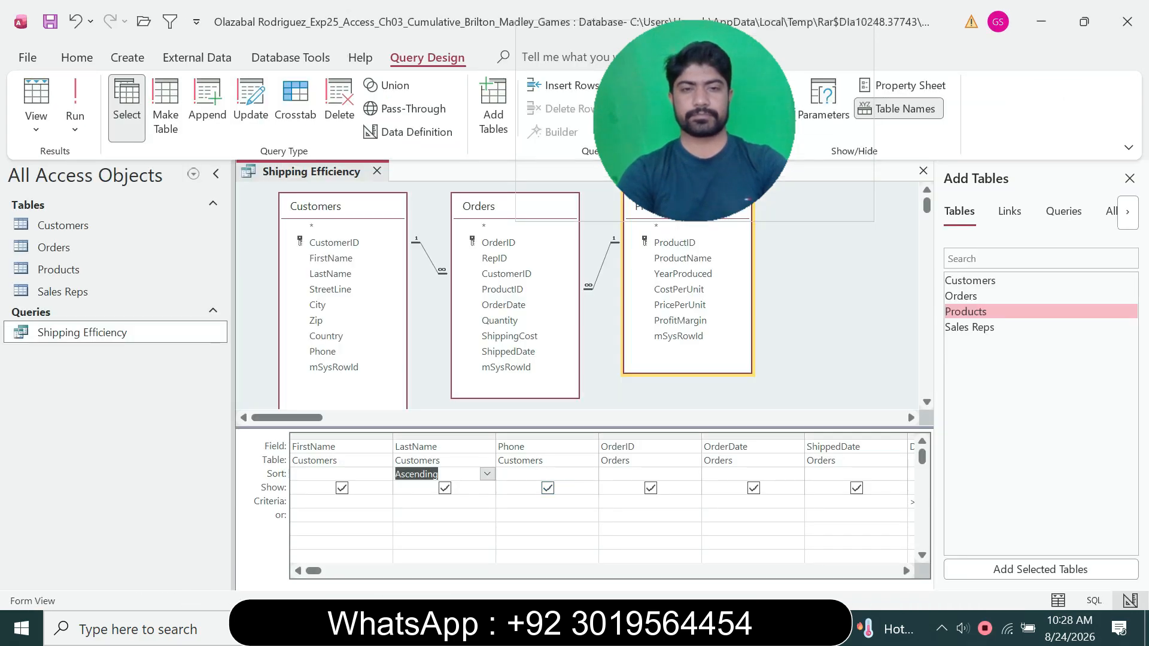
pyautogui.hotkey('alt', 'Tab')
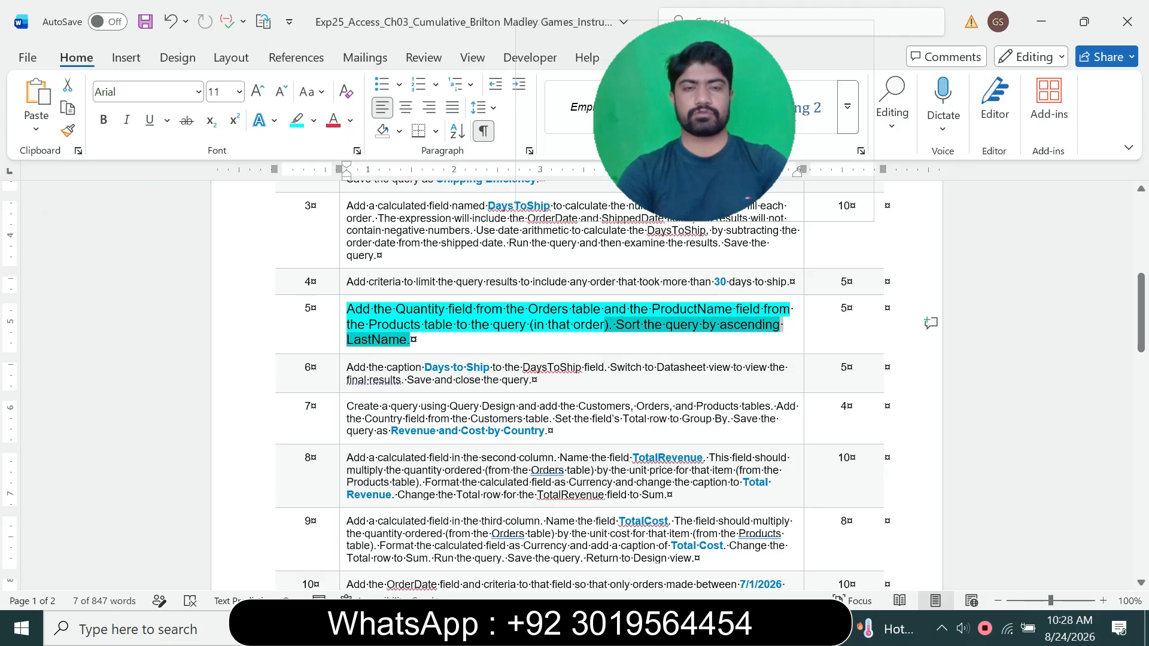
pyautogui.tripleClick(401, 327)
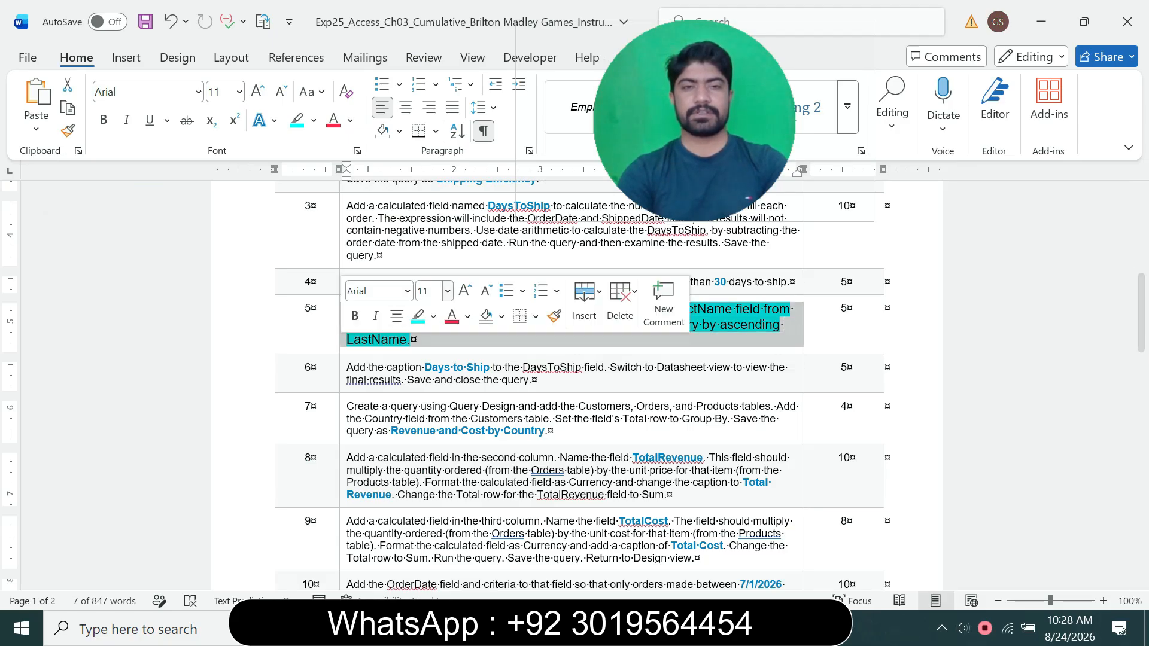
pyautogui.click(447, 292)
pyautogui.click(426, 323)
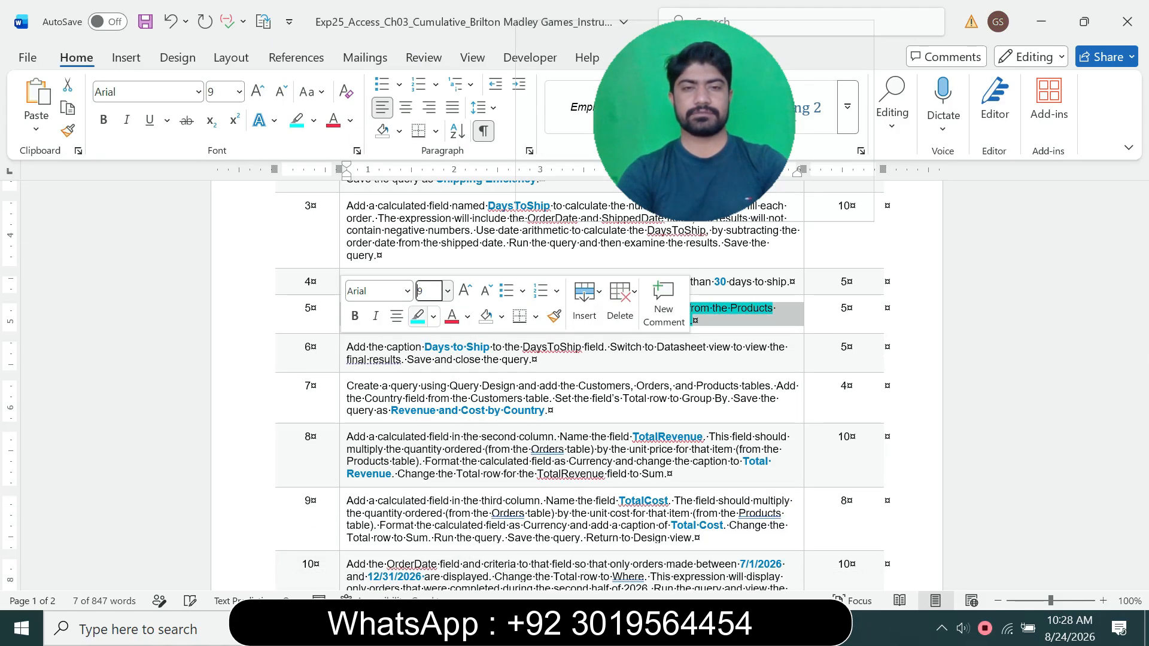
pyautogui.click(417, 317)
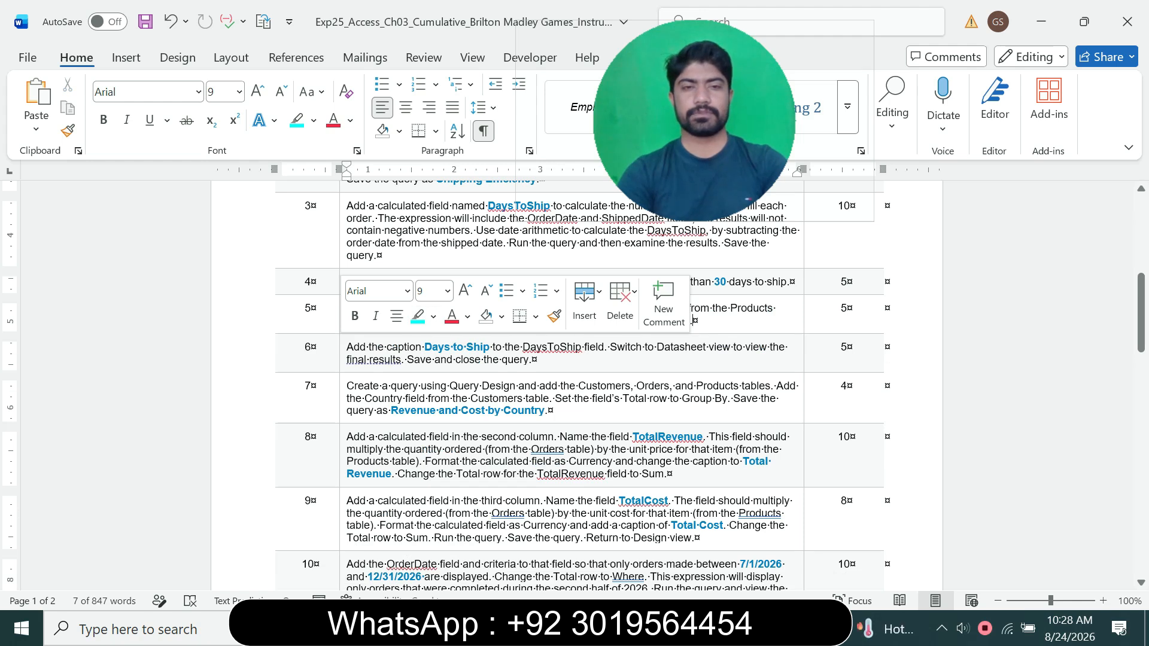
# - Set the step 6 instruction text to 11 pt and highlight it in turquoise
pyautogui.click(343, 360)
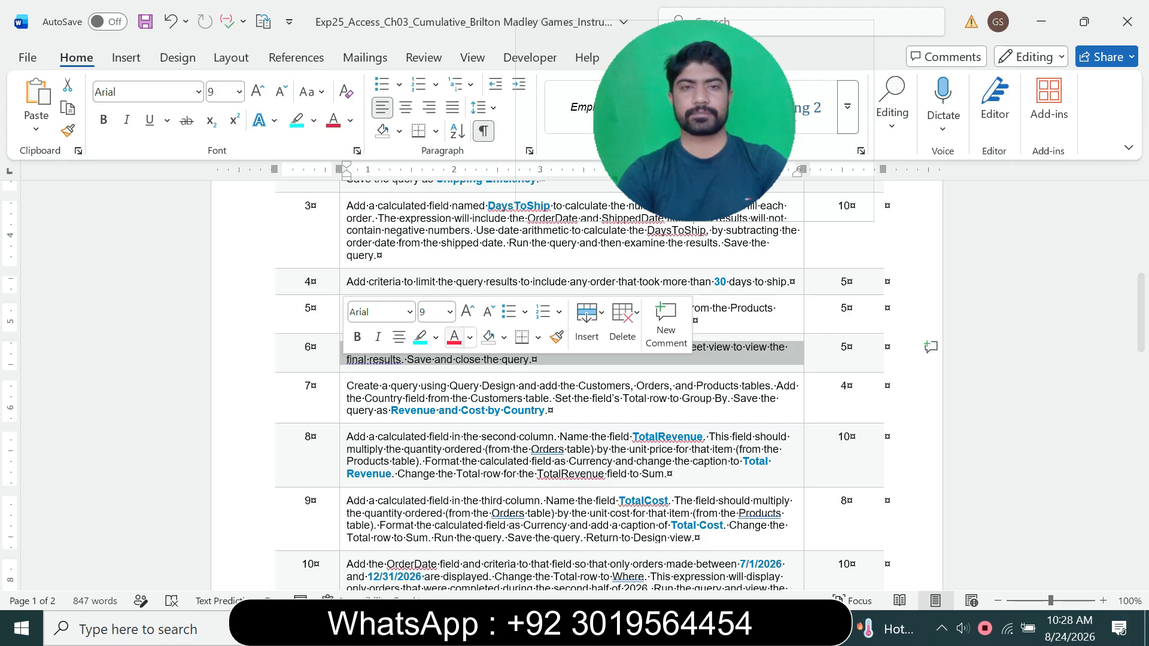
pyautogui.click(449, 311)
pyautogui.click(433, 80)
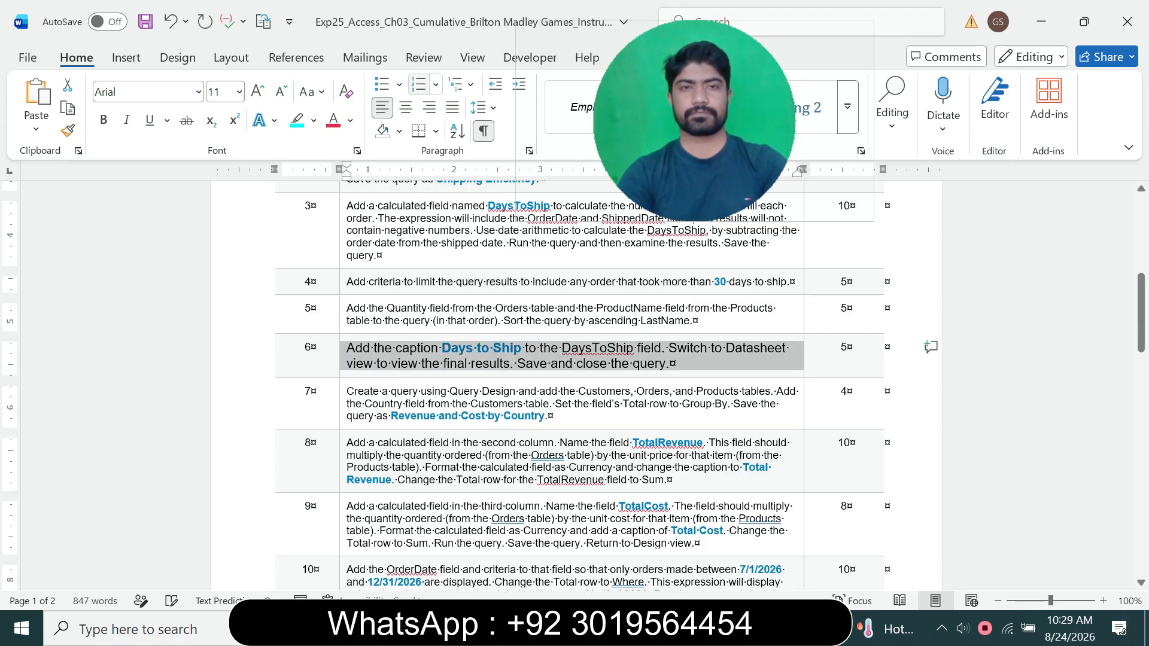
pyautogui.click(297, 120)
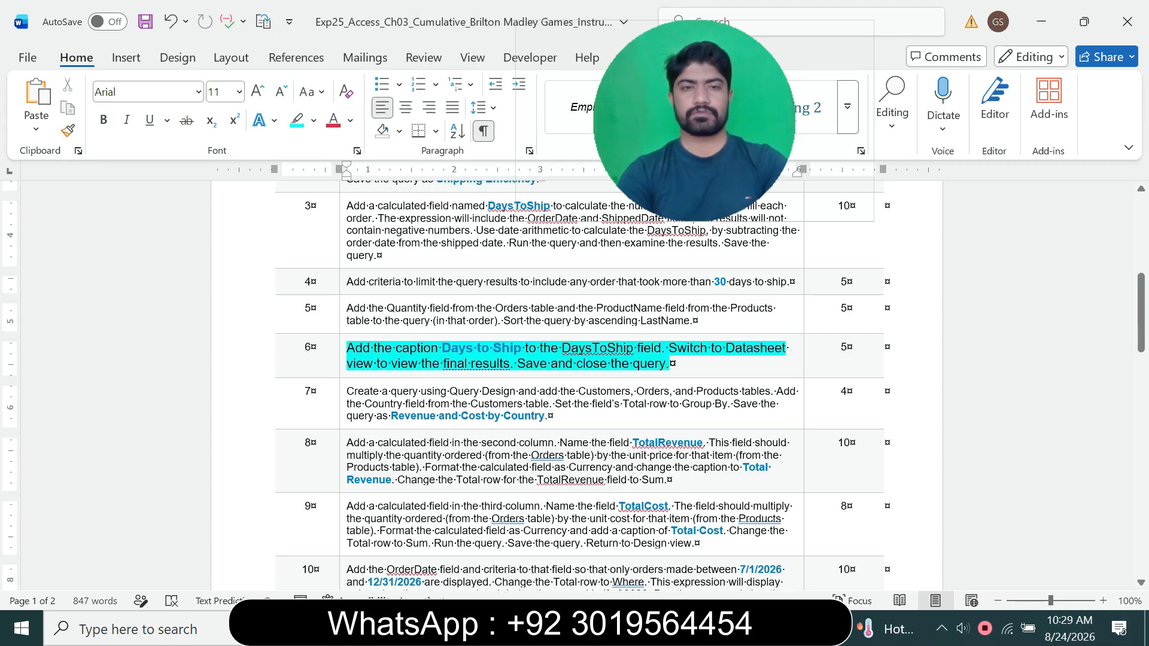
# - Copy the caption text Days to Ship from the step 6 instruction
pyautogui.doubleClick(598, 349)
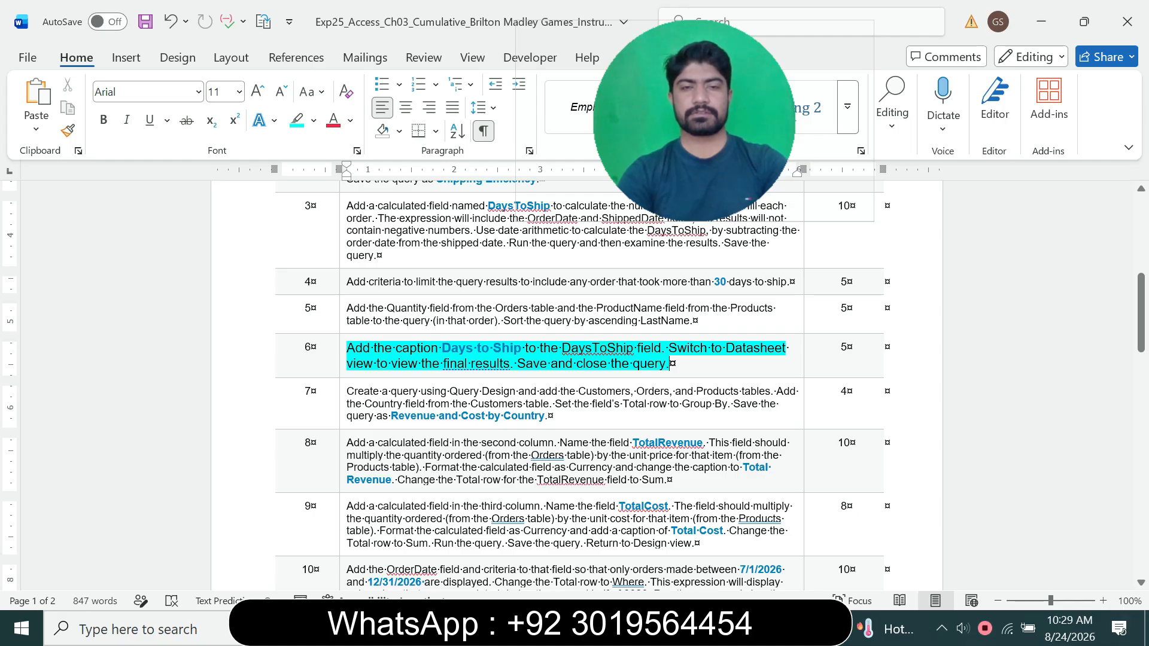
pyautogui.moveTo(671, 334); pyautogui.dragTo(670, 342)
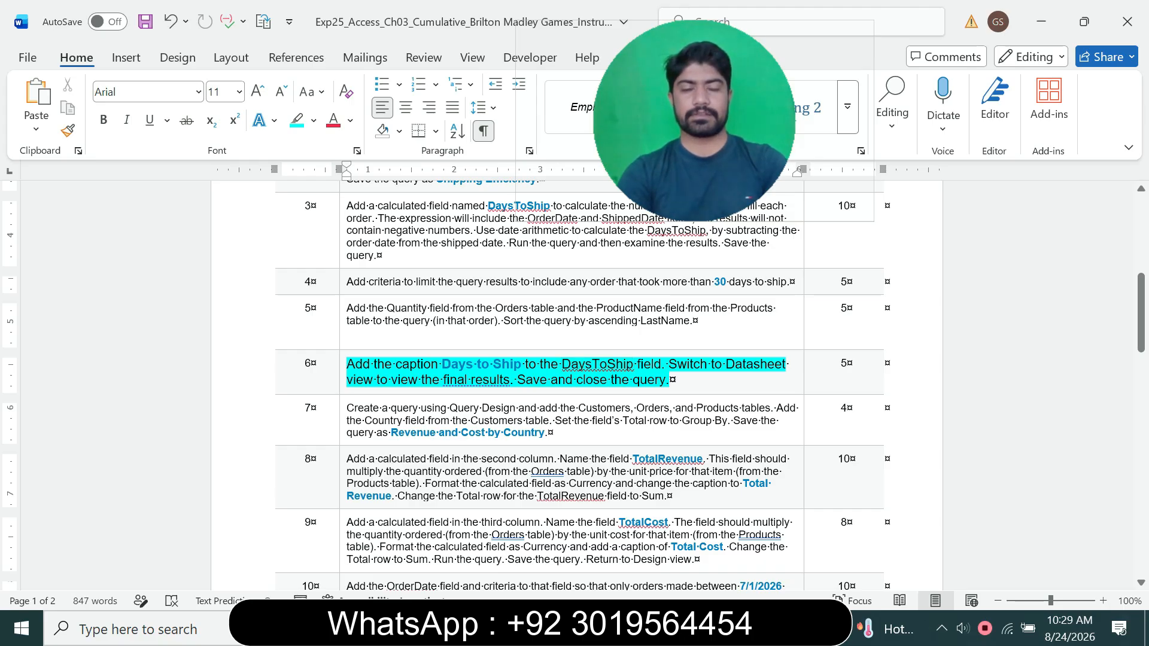
pyautogui.moveTo(442, 365); pyautogui.dragTo(521, 366)
pyautogui.hotkey('ctrl', 'c')
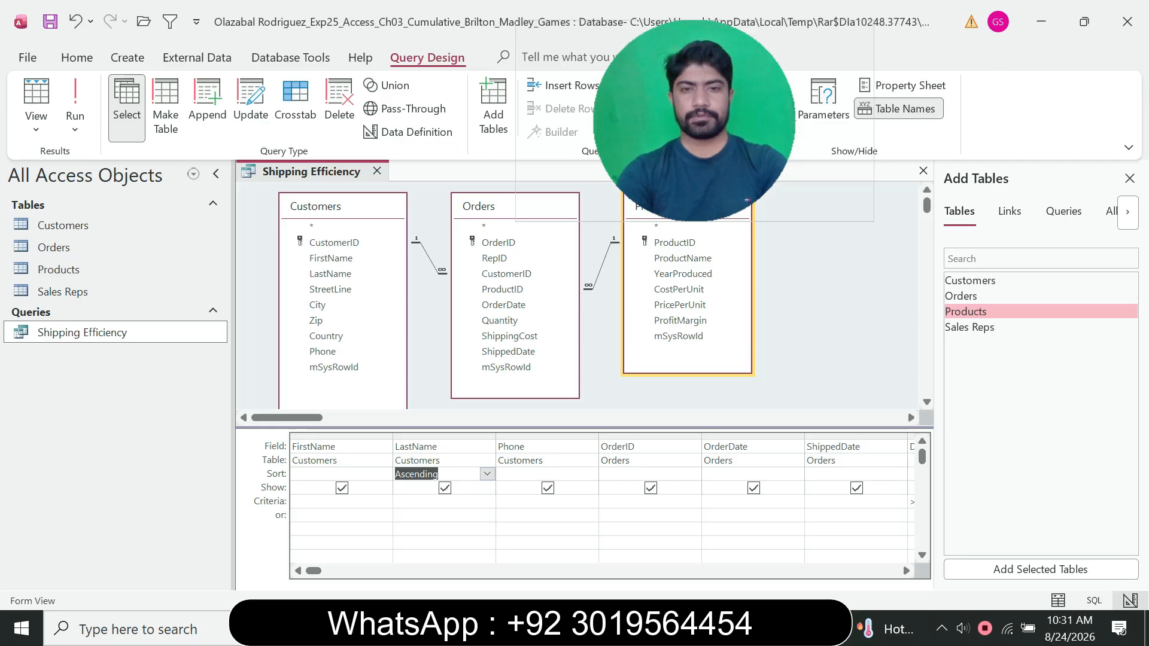
# - Back in Access, set the caption of the Shipping Efficiency query's DaysToShip field to Days to Ship
pyautogui.hotkey('alt', 'Tab')
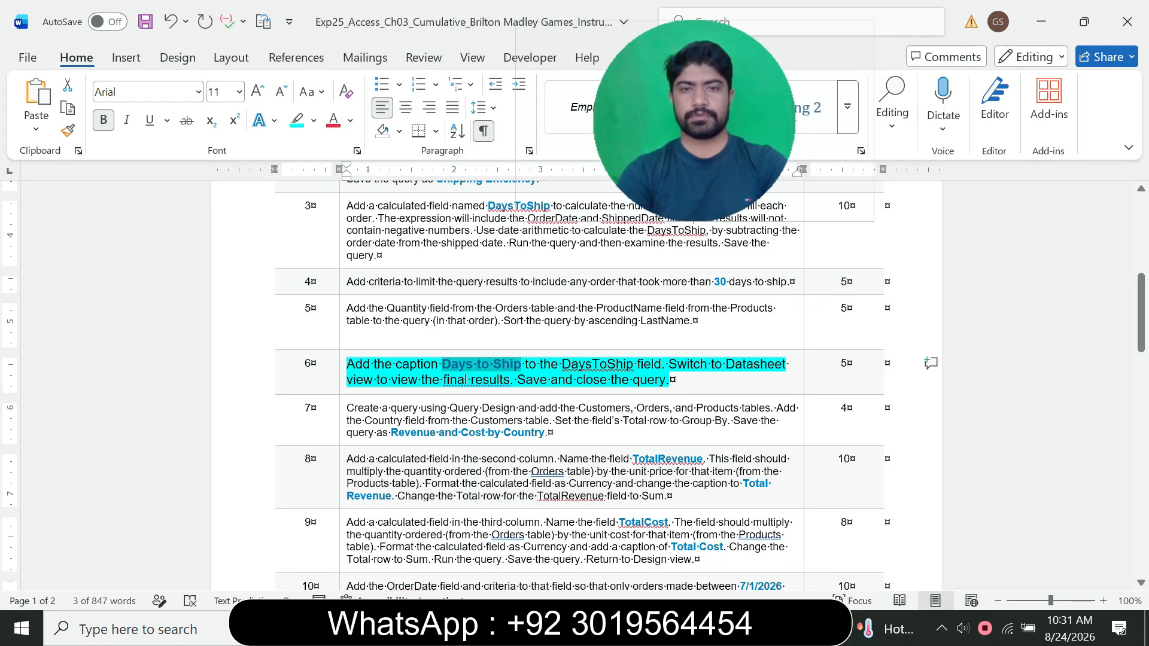
pyautogui.hotkey('alt', 'Tab')
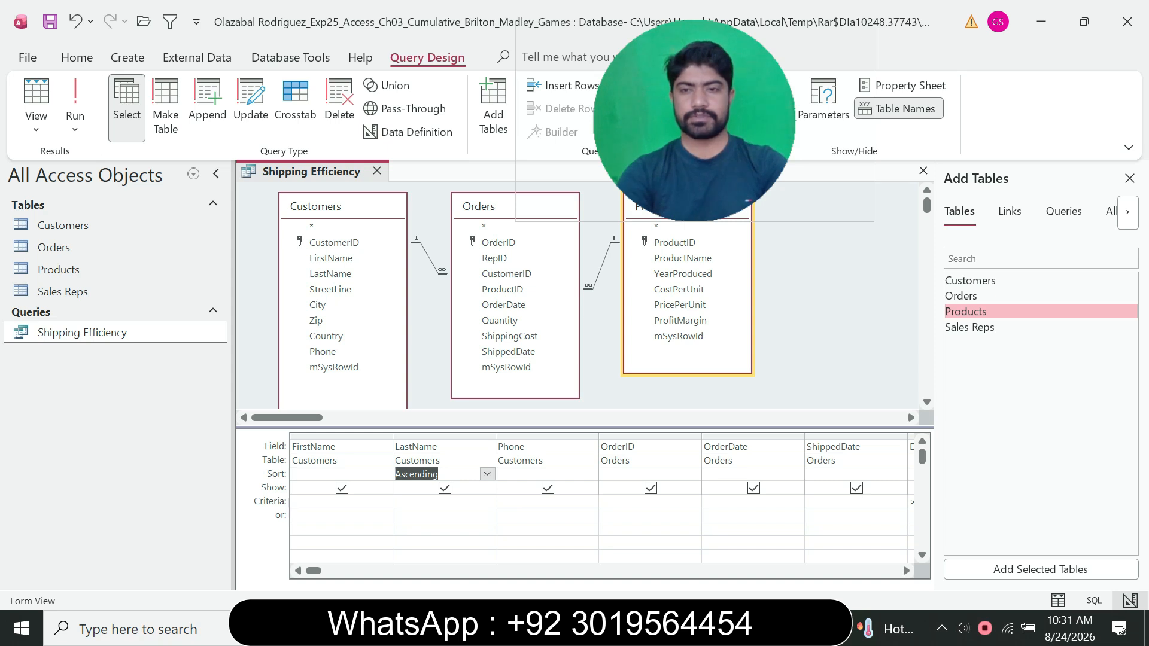
pyautogui.click(906, 571)
pyautogui.click(906, 571)
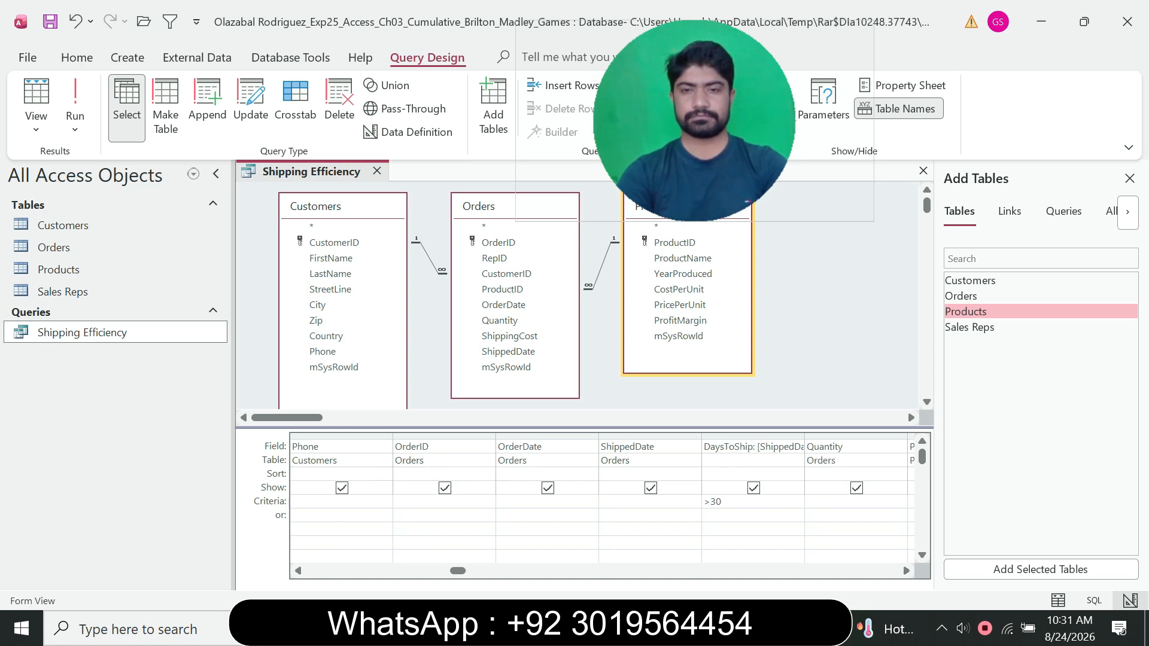
pyautogui.click(747, 447)
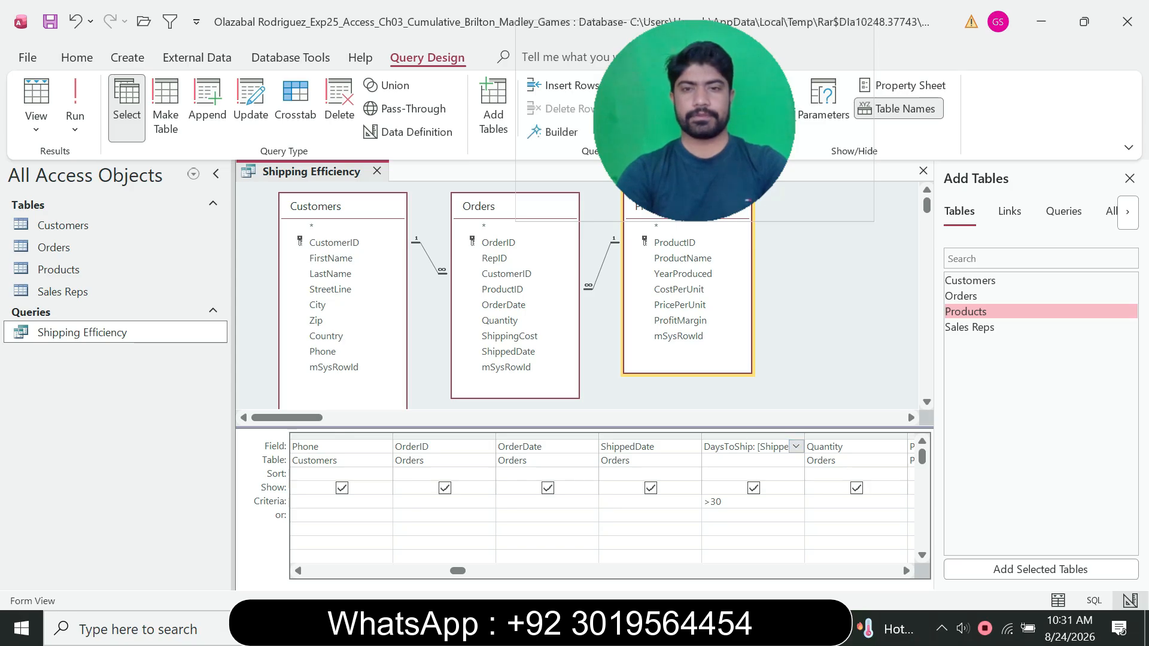
pyautogui.click(726, 629)
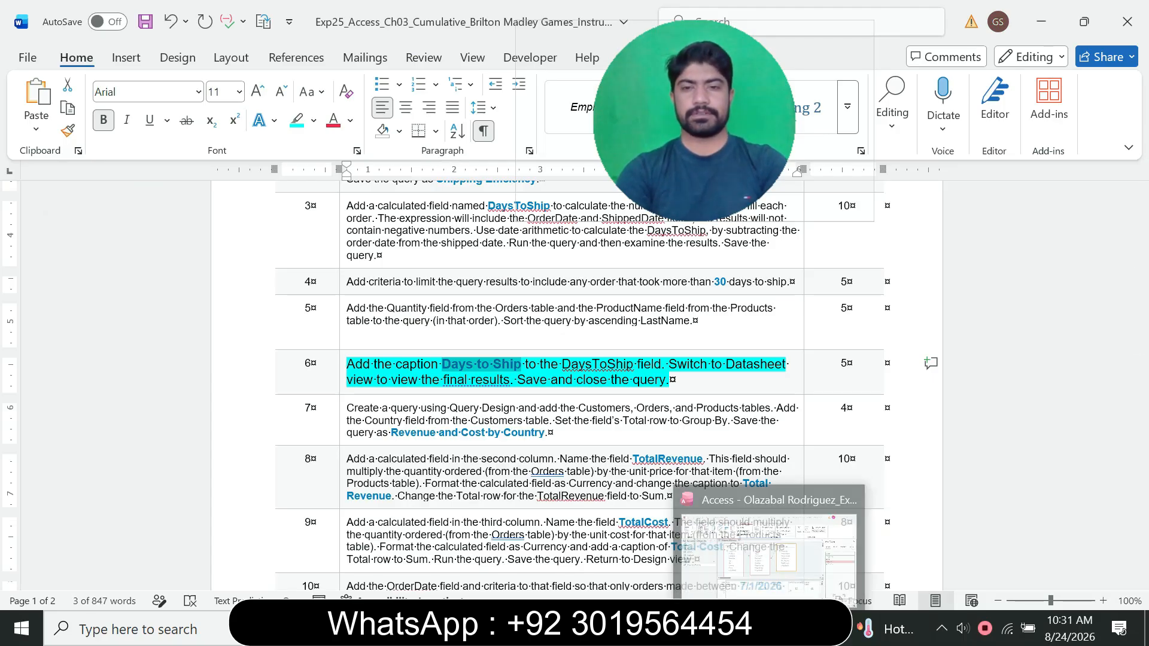
pyautogui.click(769, 628)
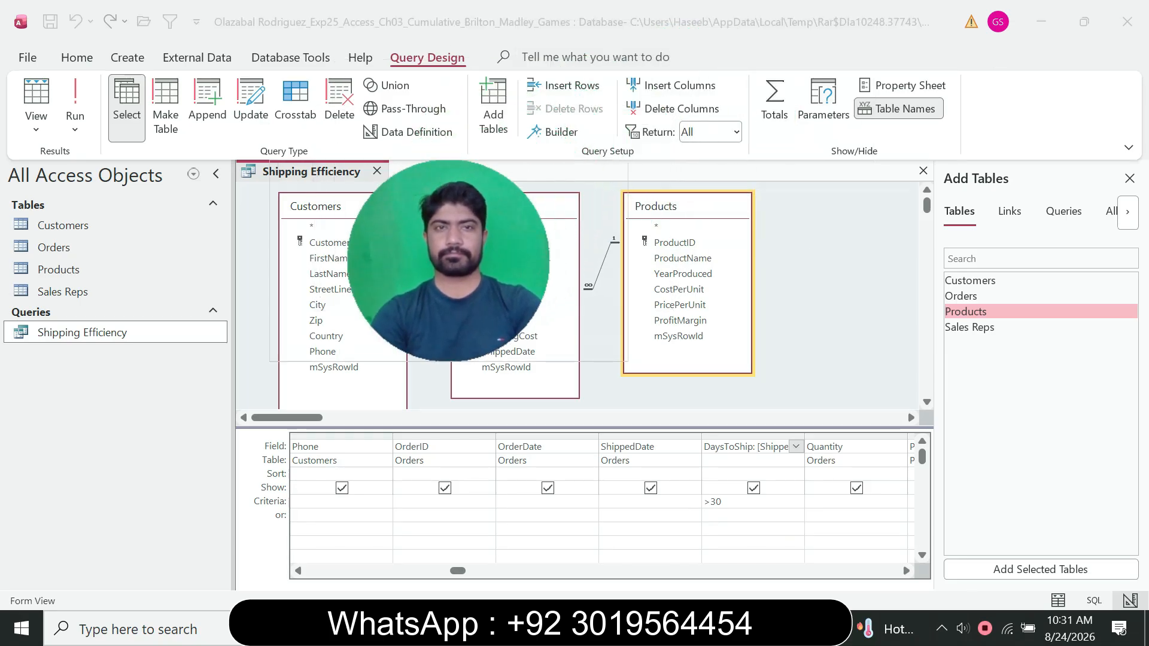
pyautogui.click(746, 448)
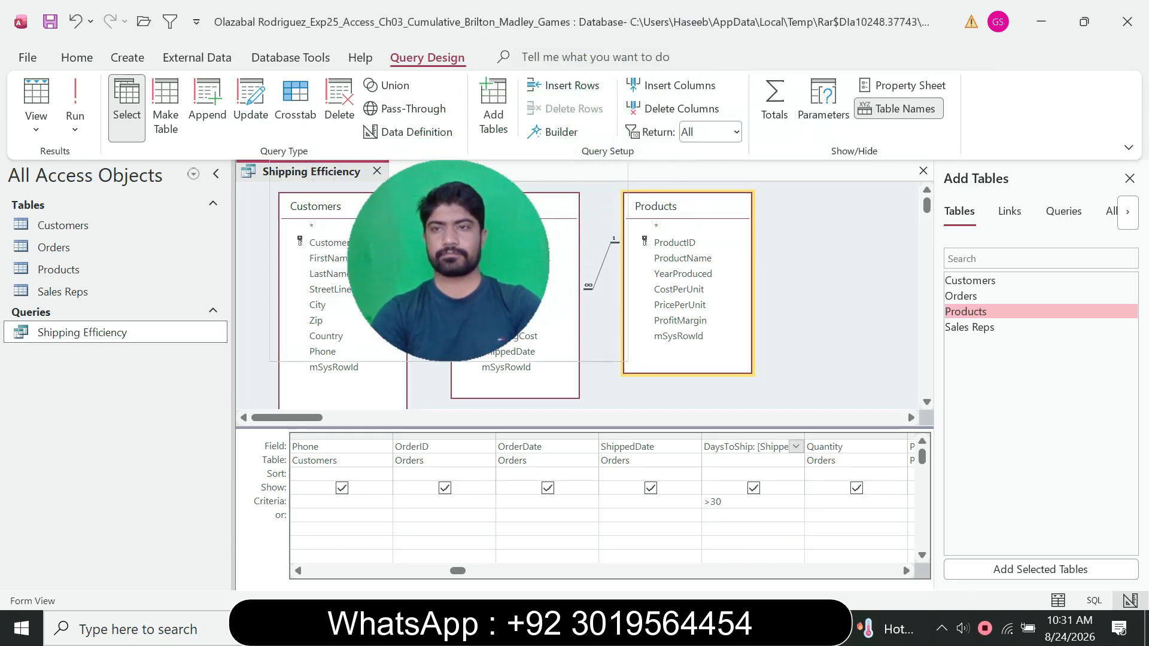
pyautogui.click(1130, 178)
pyautogui.click(904, 86)
pyautogui.click(904, 86)
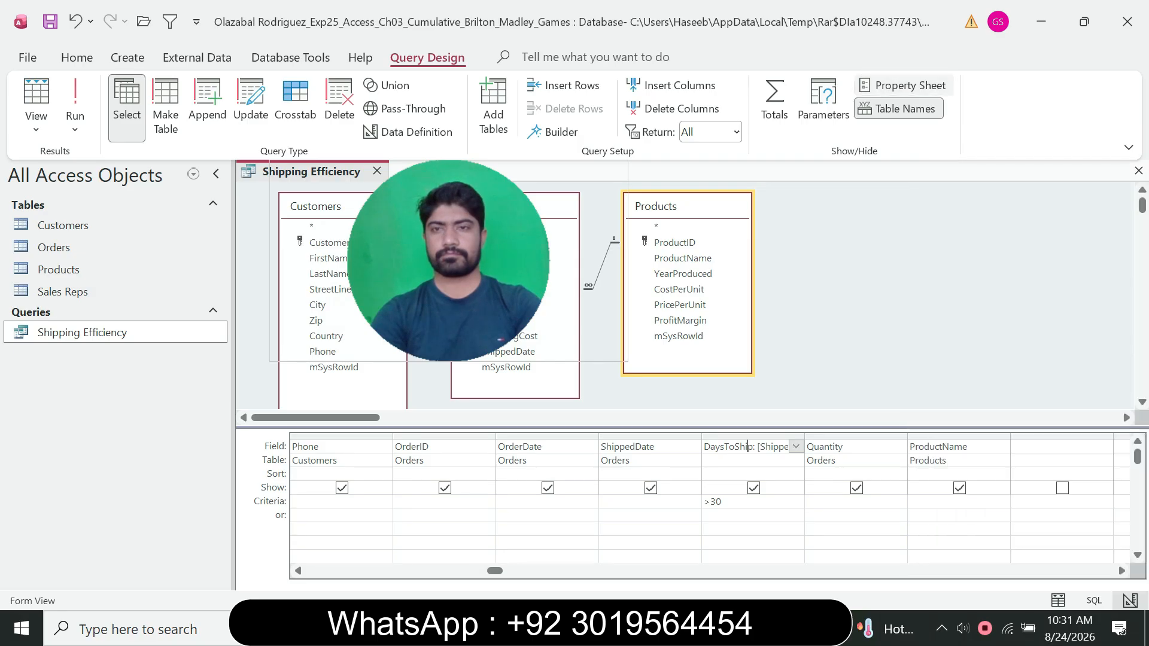
pyautogui.click(904, 86)
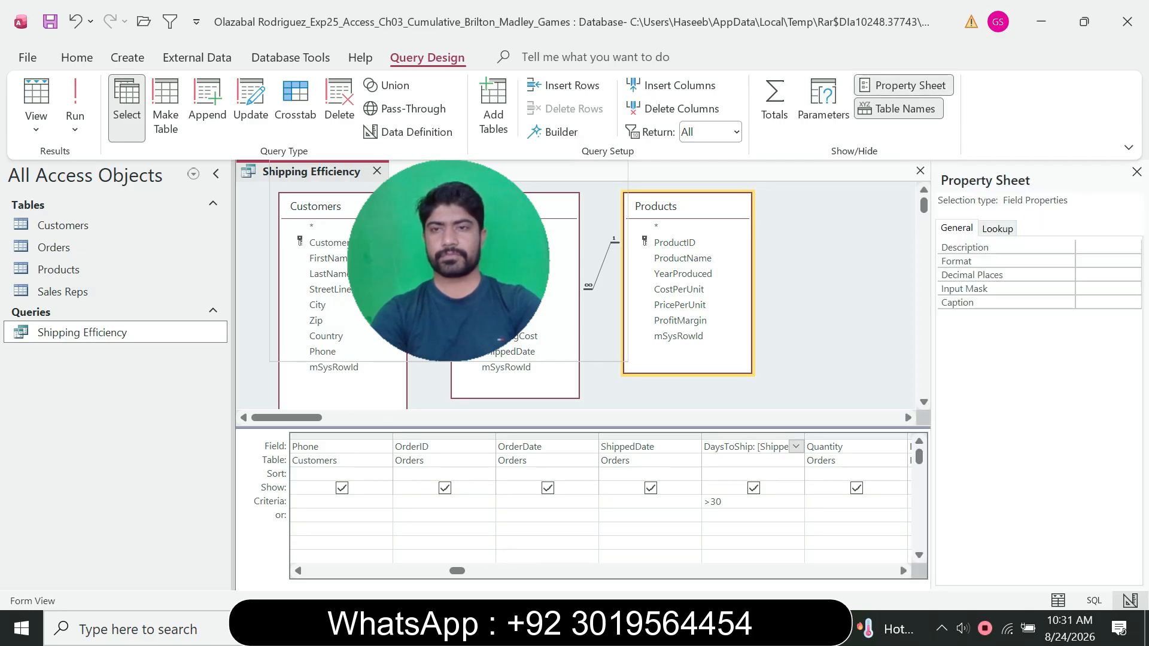
pyautogui.click(1107, 303)
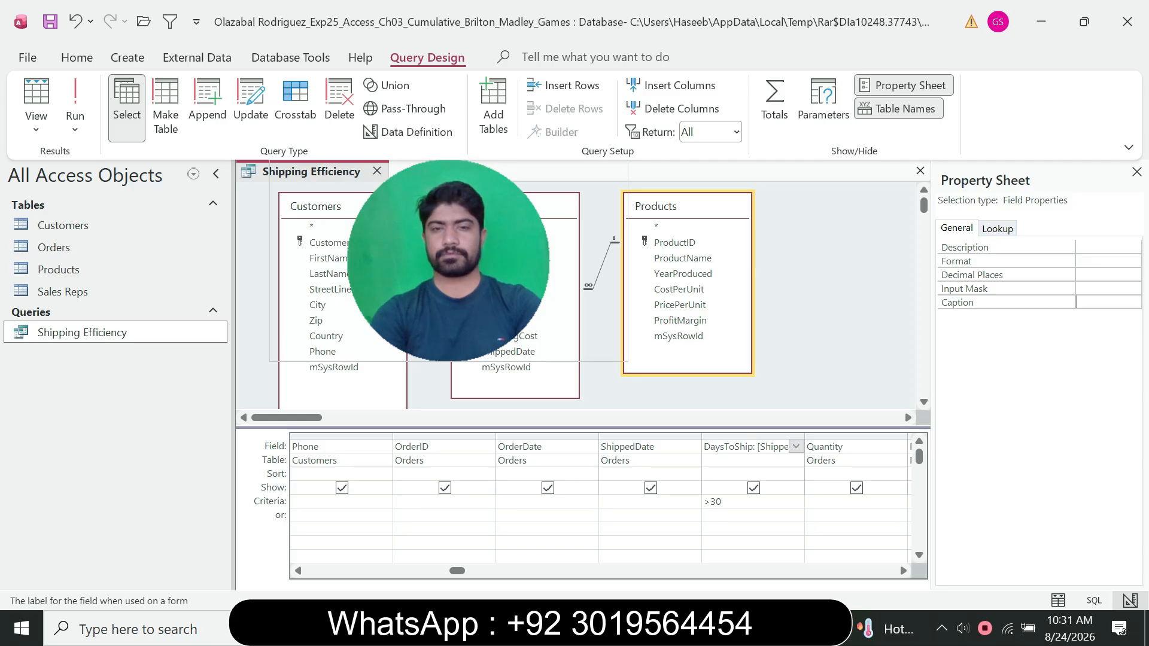
pyautogui.hotkey('ctrl', 'v')
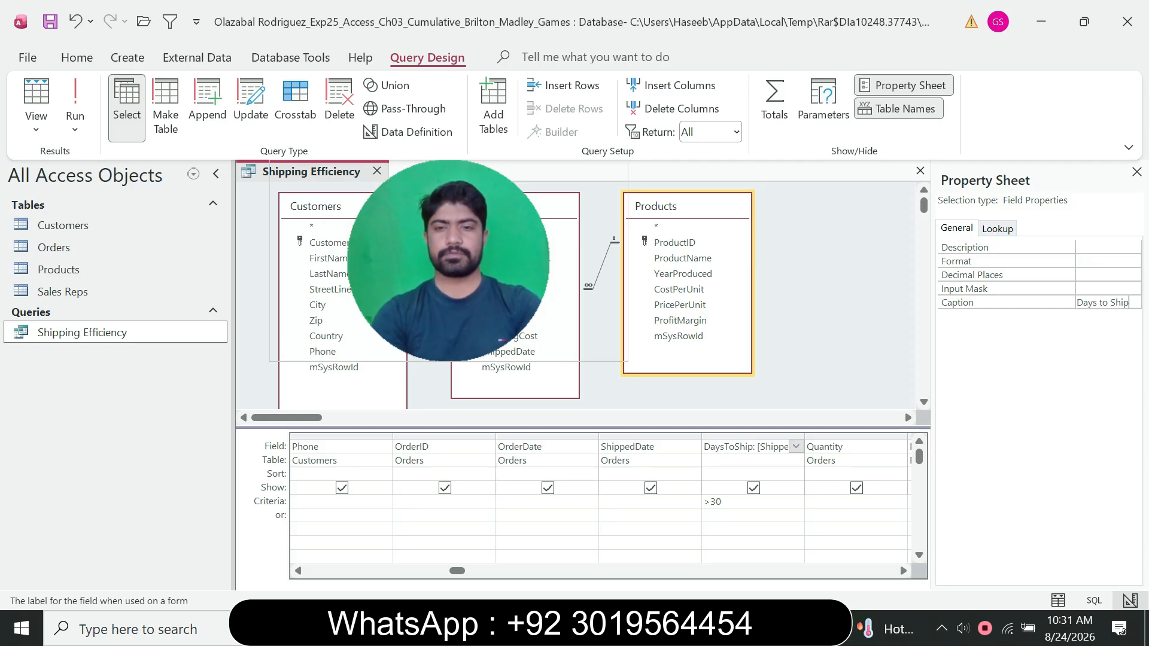
# - Check the step 6 instruction in Word, then save the Shipping Efficiency query in Access
pyautogui.hotkey('alt', 'Tab')
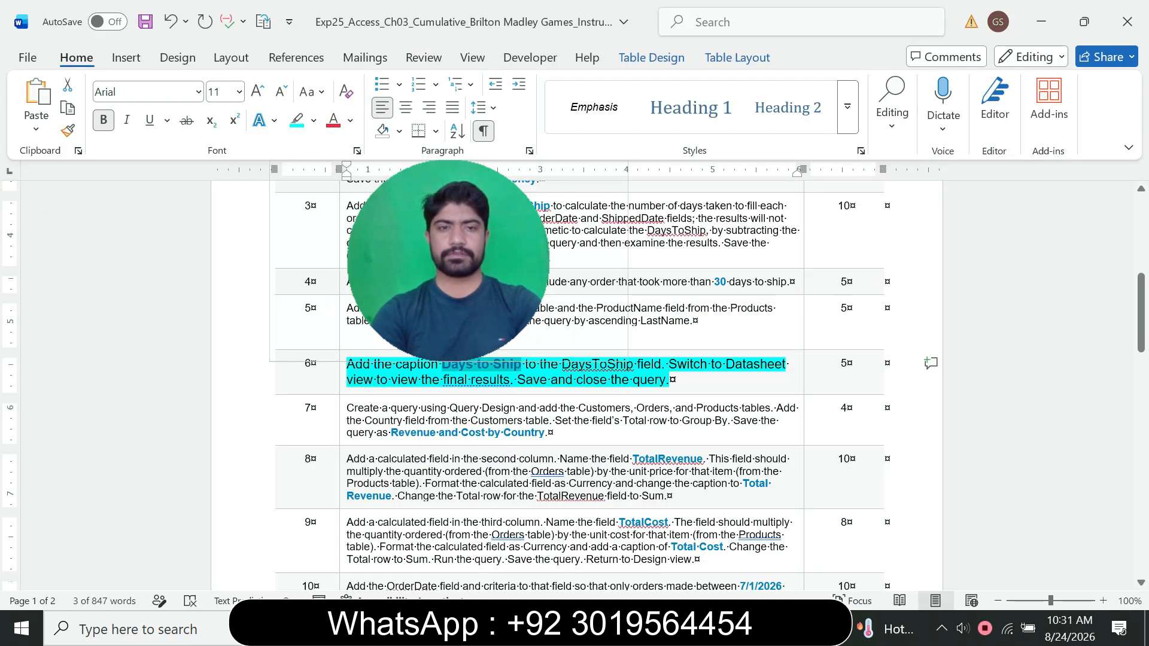
pyautogui.moveTo(449, 261); pyautogui.dragTo(643, 118)
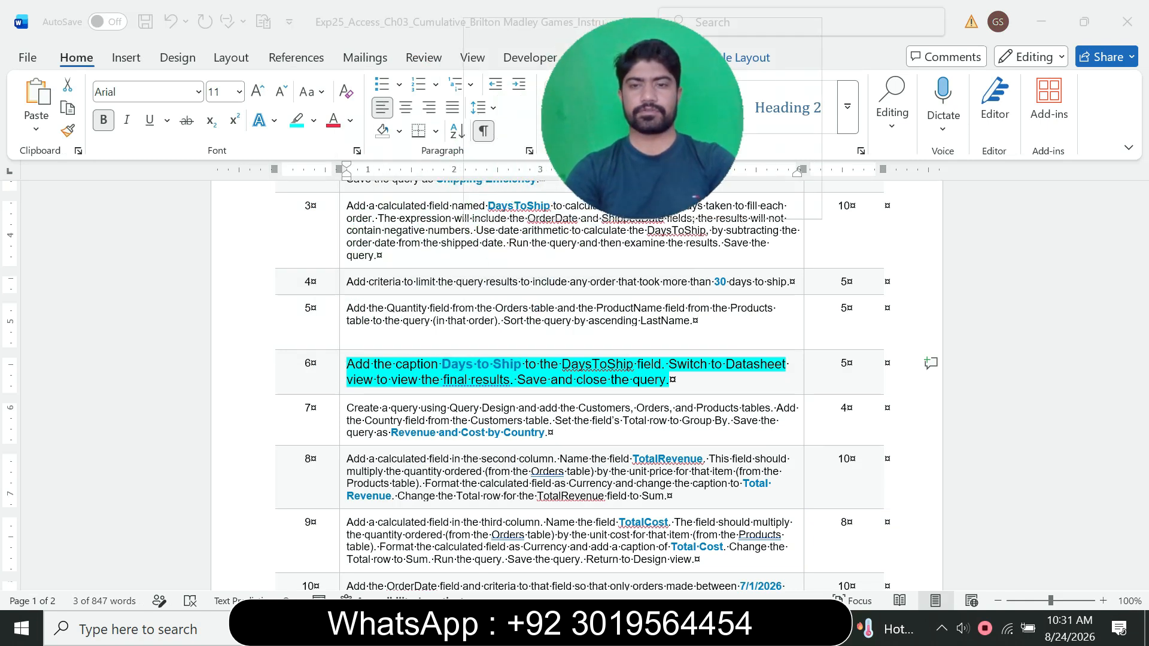
pyautogui.hotkey('alt', 'Tab')
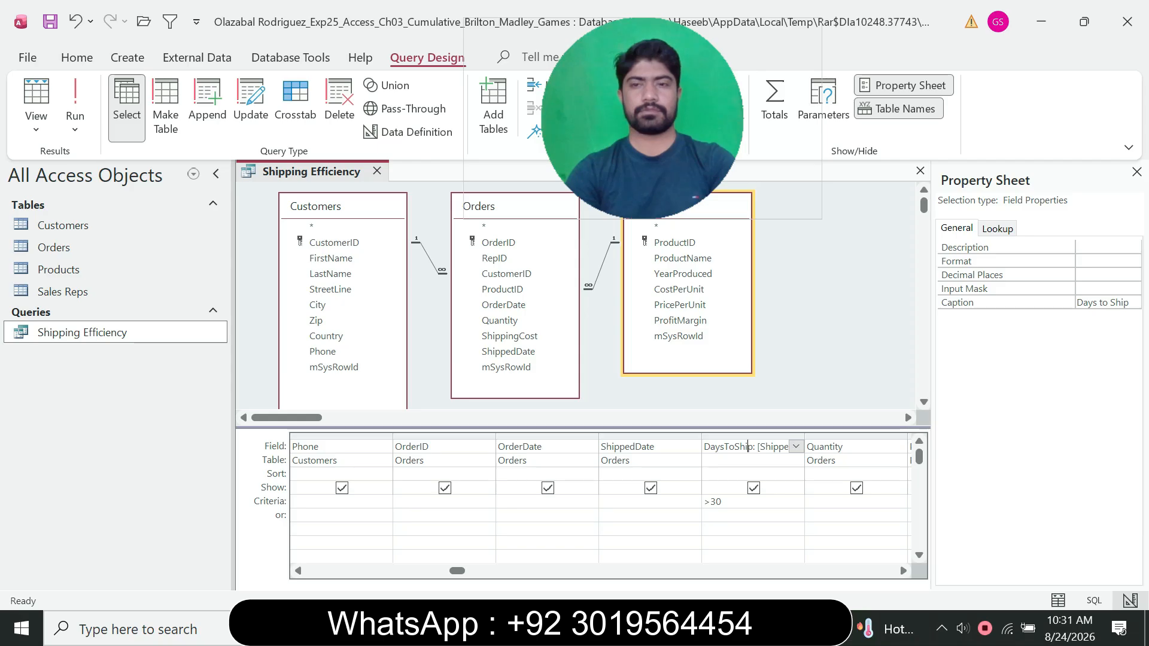
pyautogui.rightClick(327, 173)
pyautogui.click(371, 190)
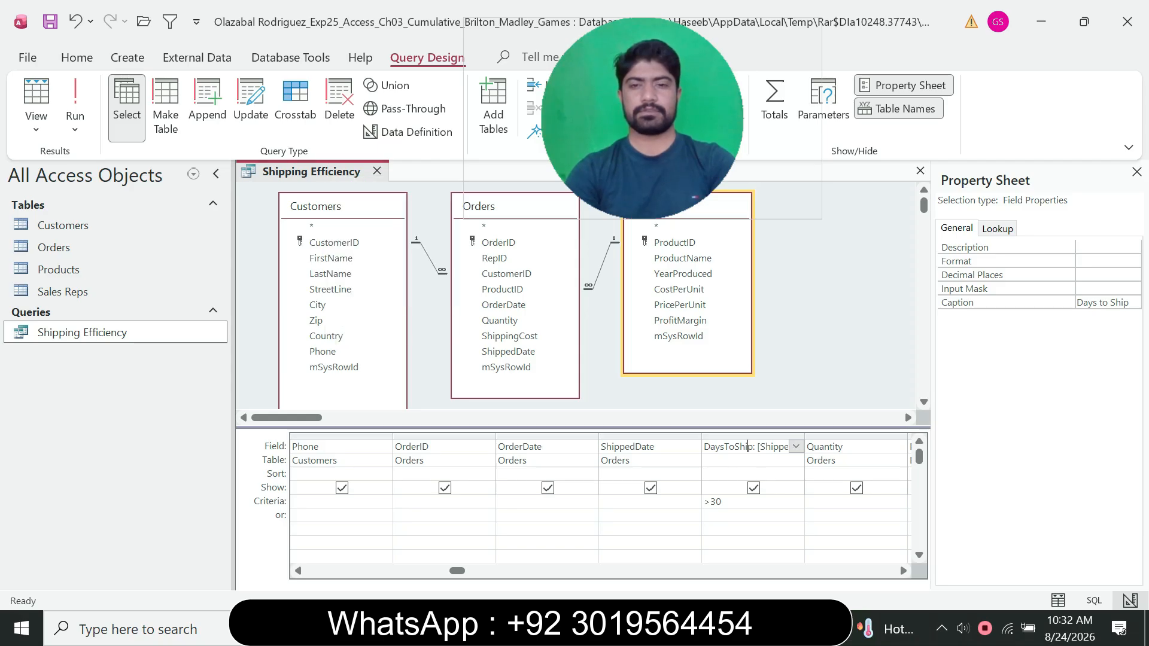
# - Run the Shipping Efficiency query in Access to view its final results as a datasheet
pyautogui.hotkey('alt', 'Tab')
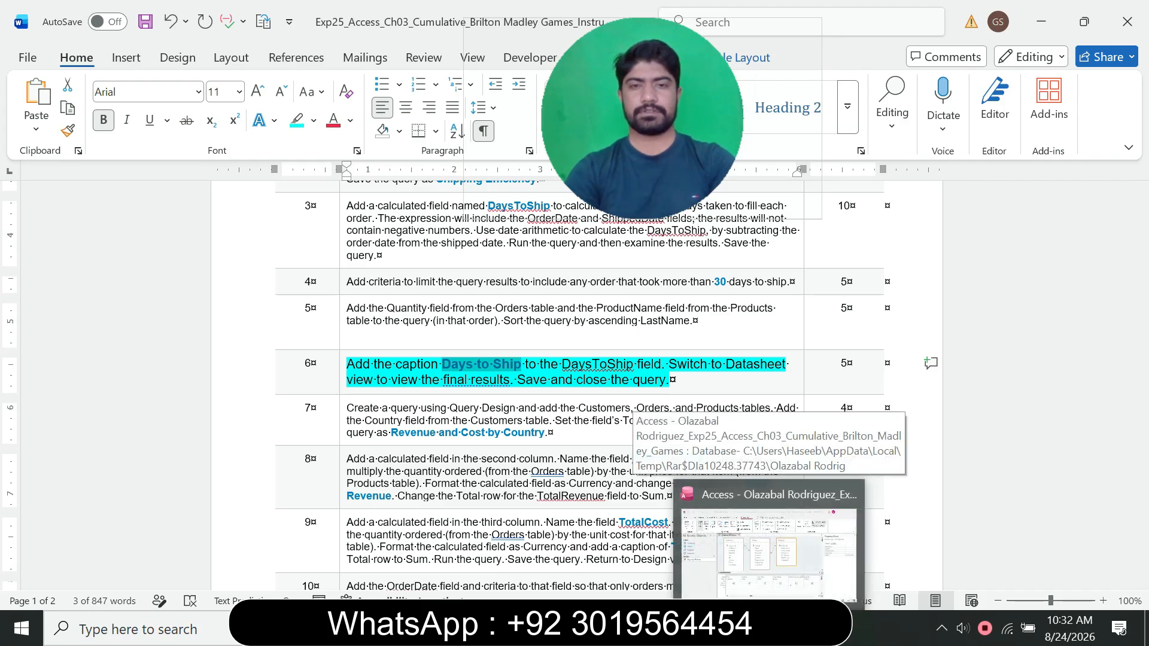
pyautogui.click(770, 628)
pyautogui.click(75, 99)
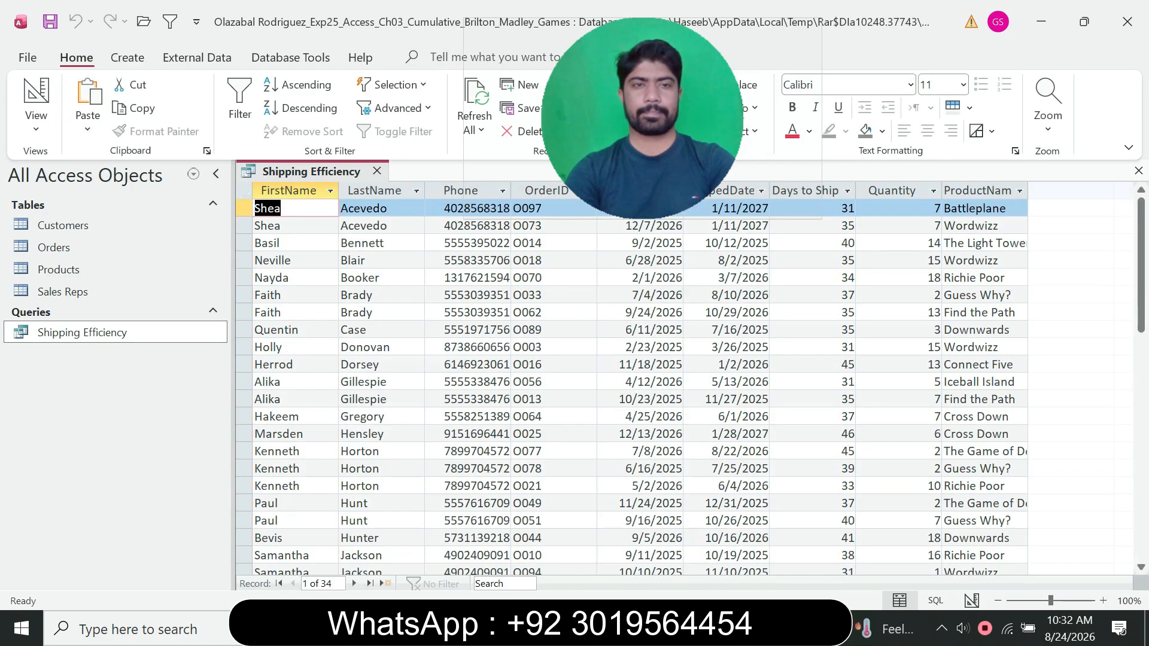
# - Recheck the step 6 instruction in Word, then save and close the Shipping Efficiency query in Access
pyautogui.hotkey('alt', 'Tab')
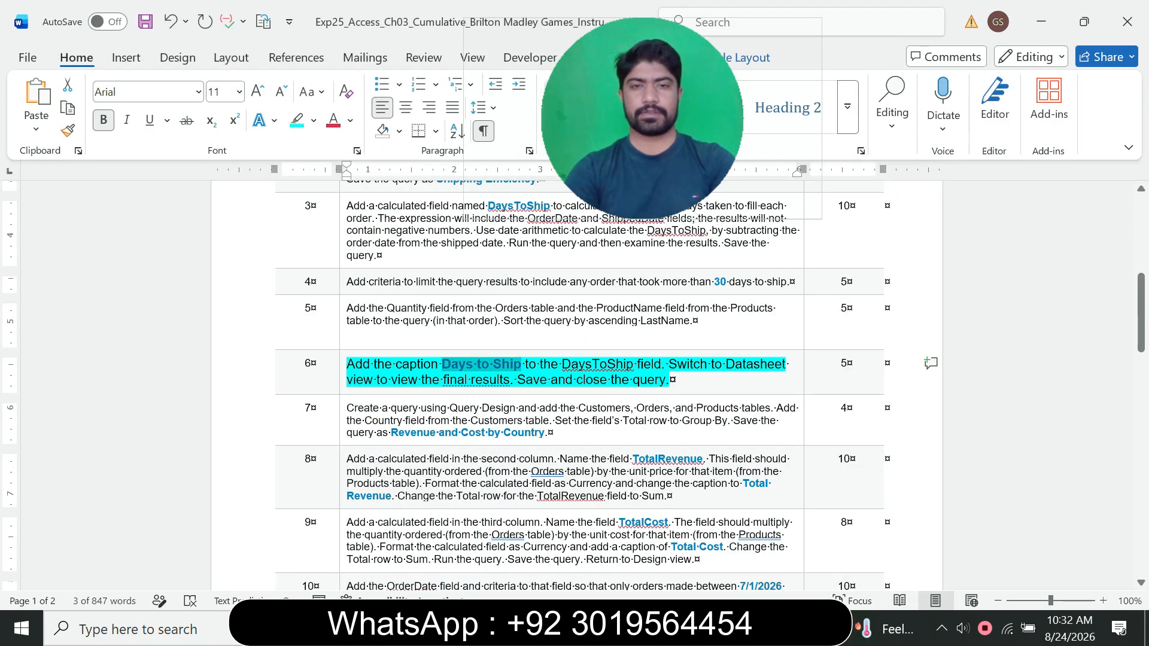
pyautogui.hotkey('alt', 'Tab')
pyautogui.rightClick(312, 169)
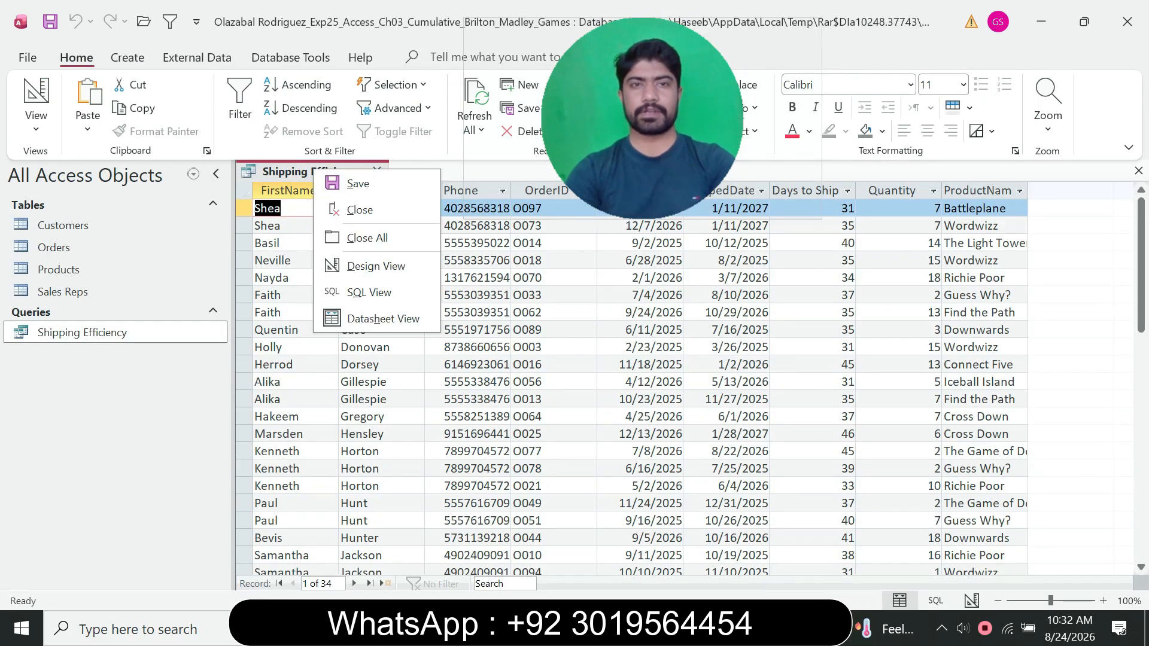
pyautogui.click(358, 183)
pyautogui.click(377, 172)
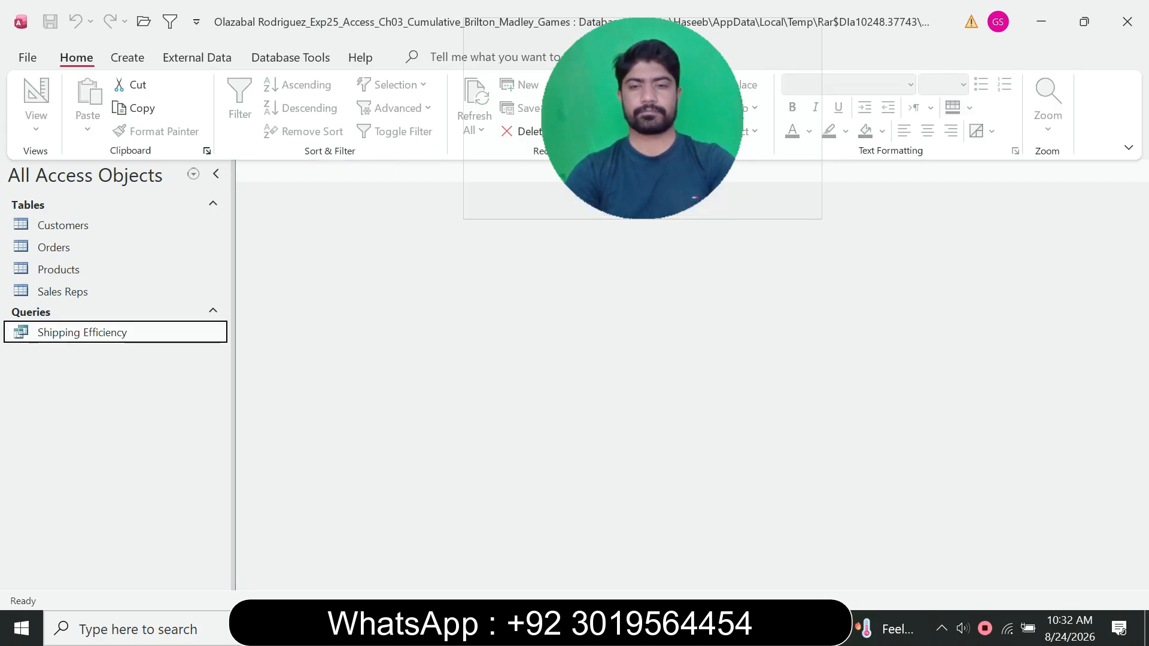
# - Switch to Word, set the step 6 instruction text to 9 pt and remove its highlighting
pyautogui.hotkey('alt', 'Tab')
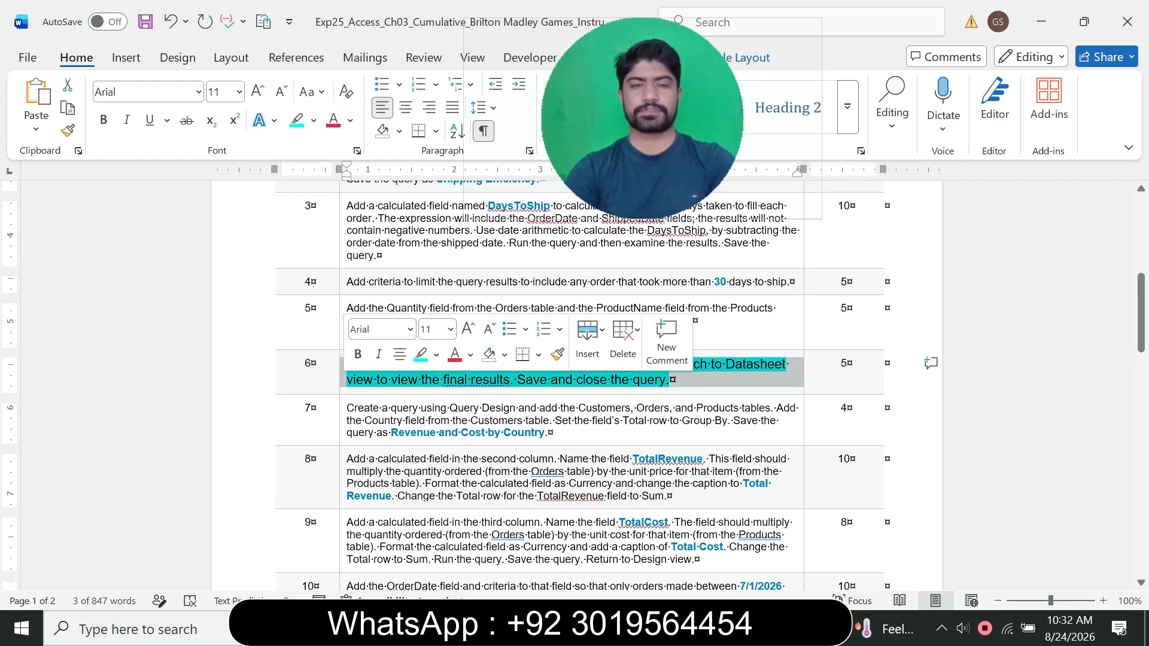
pyautogui.click(450, 329)
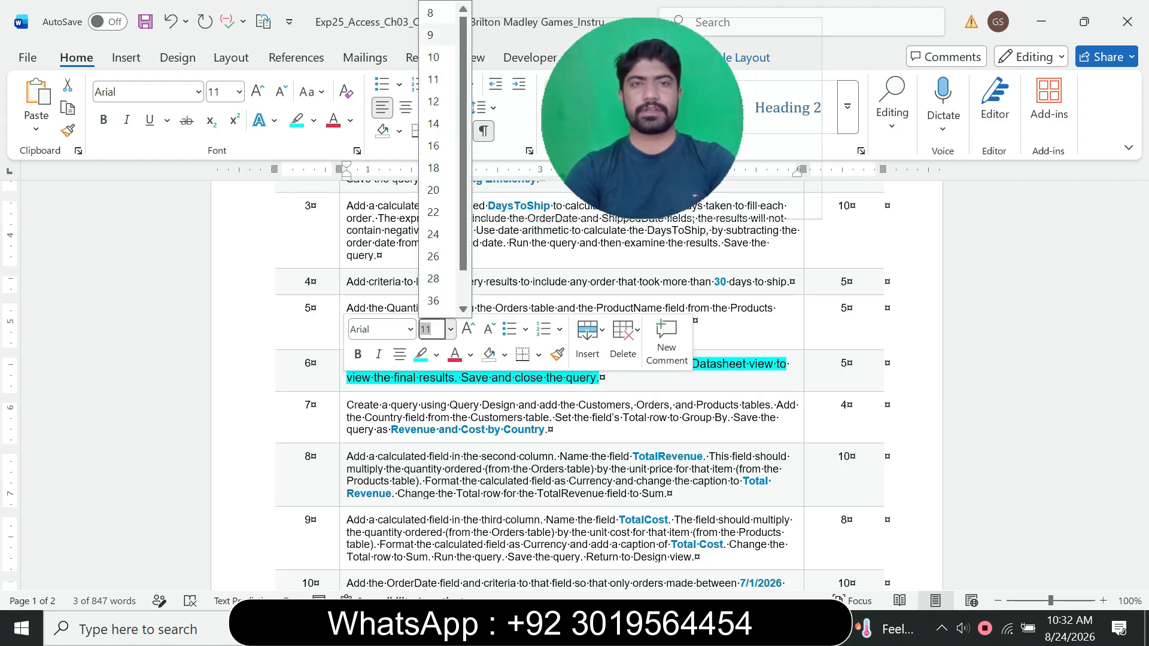
pyautogui.click(431, 35)
pyautogui.click(297, 121)
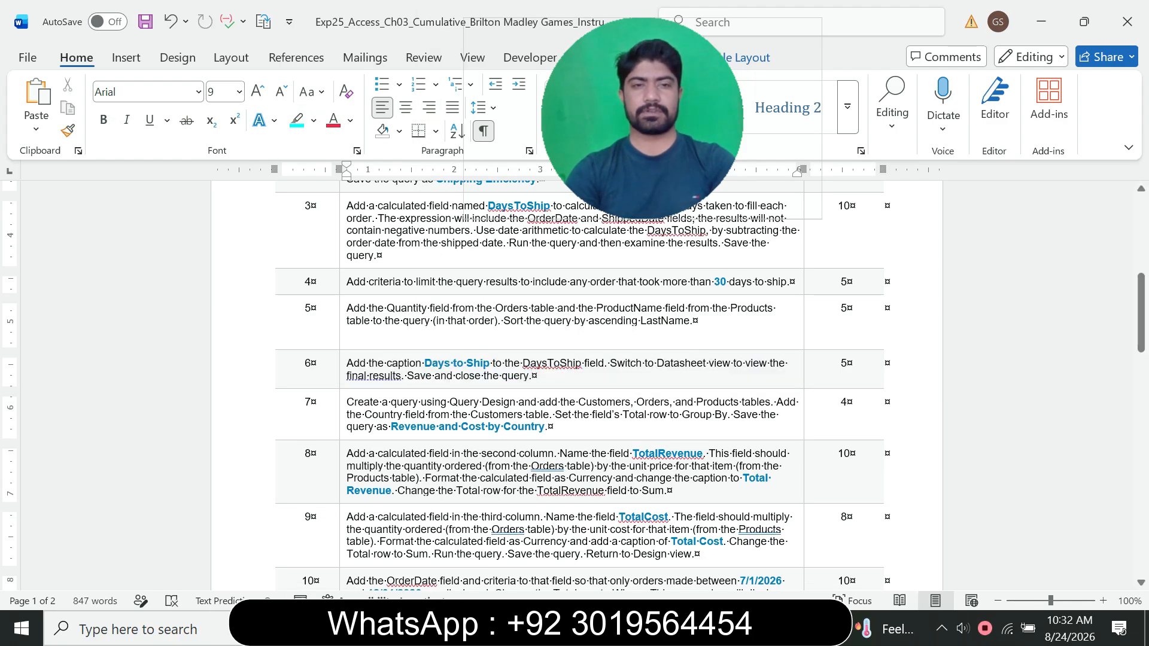
# - Set the step 7 instruction text to 12 pt and highlight it in turquoise
pyautogui.click(343, 414)
pyautogui.click(452, 362)
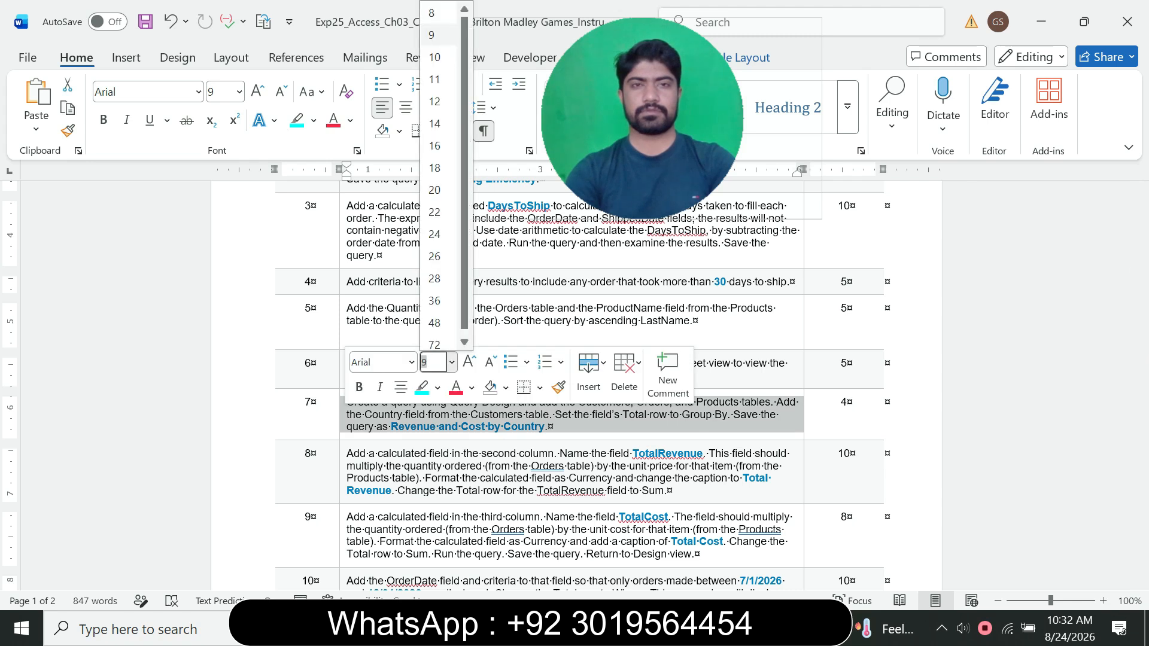
pyautogui.click(435, 101)
pyautogui.click(297, 121)
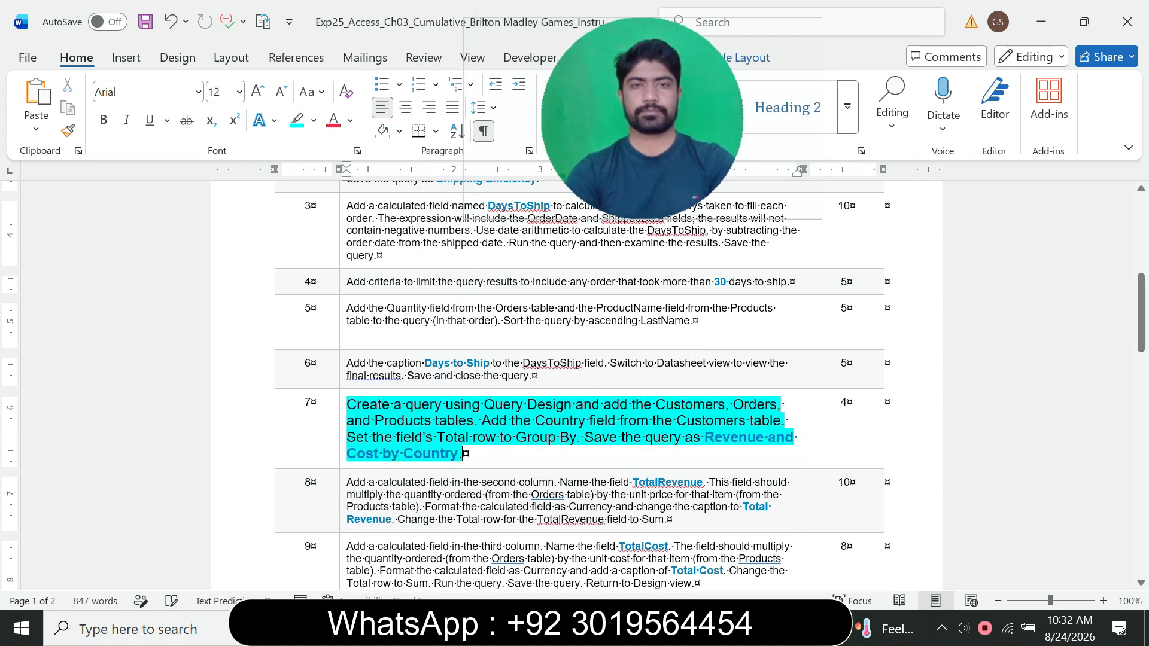
# - Read the start of the step 7 instruction in Word, then create a new query with Query Design in Access
pyautogui.moveTo(1142, 326); pyautogui.dragTo(1141, 348)
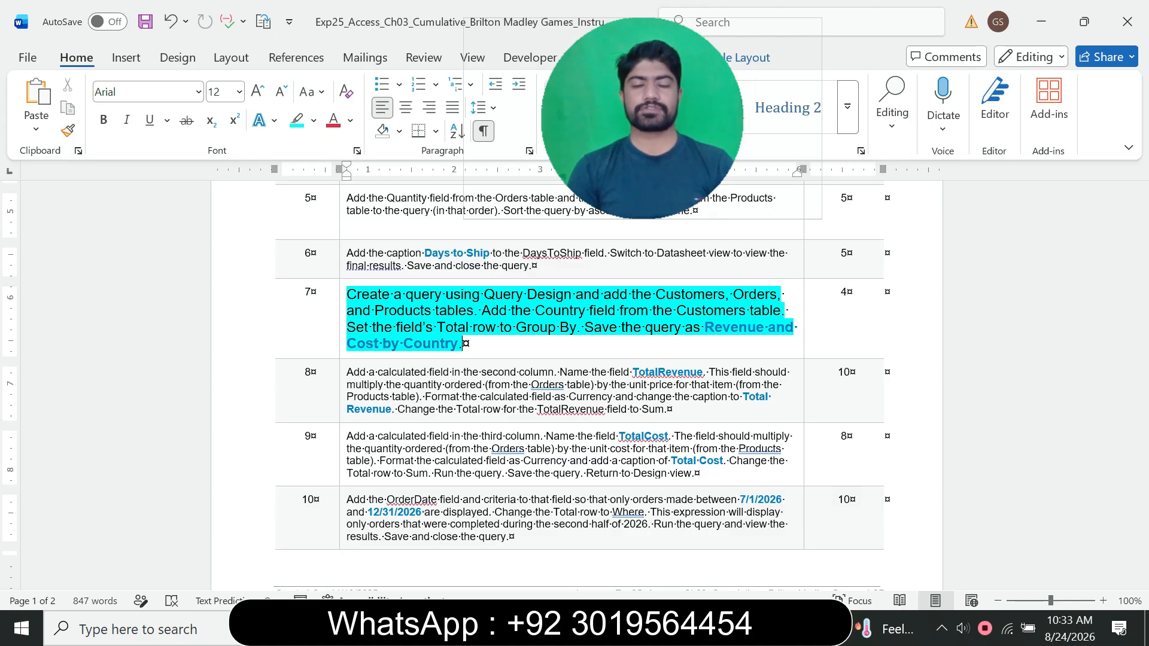
pyautogui.moveTo(347, 293); pyautogui.dragTo(571, 295)
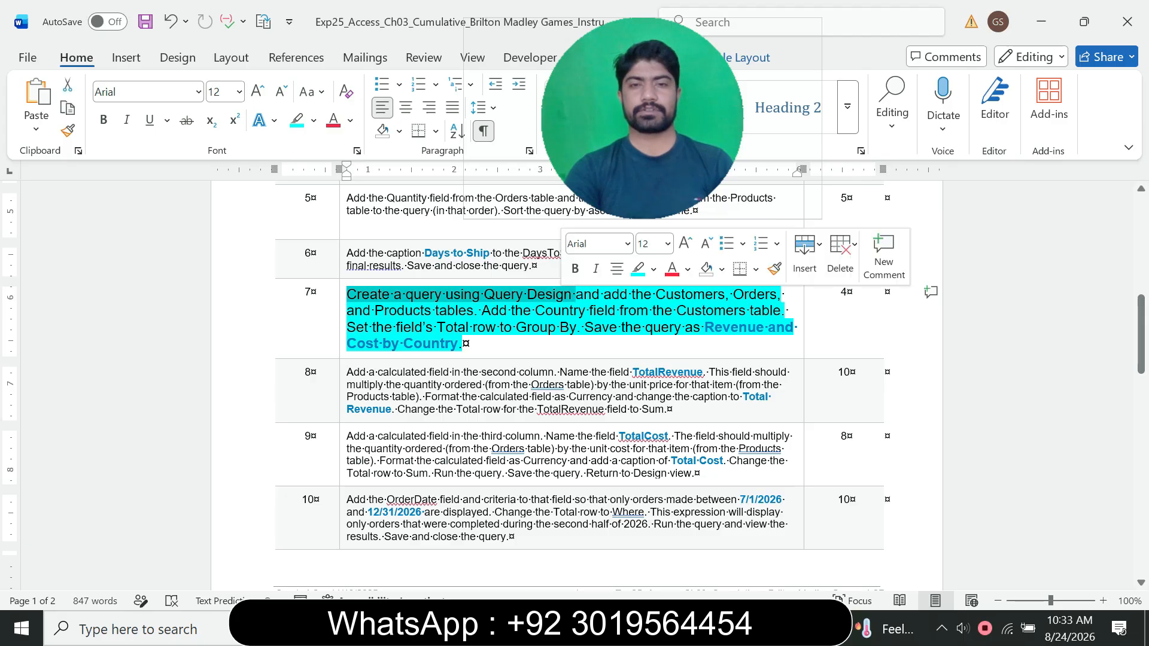
pyautogui.hotkey('alt', 'Tab')
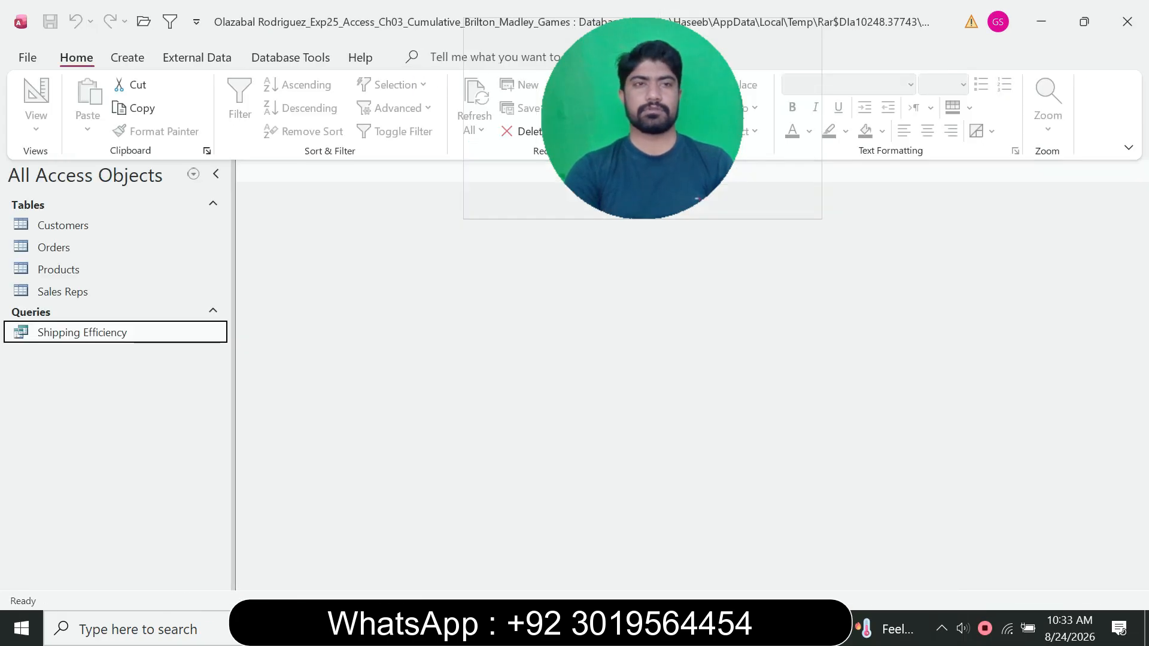
pyautogui.click(127, 57)
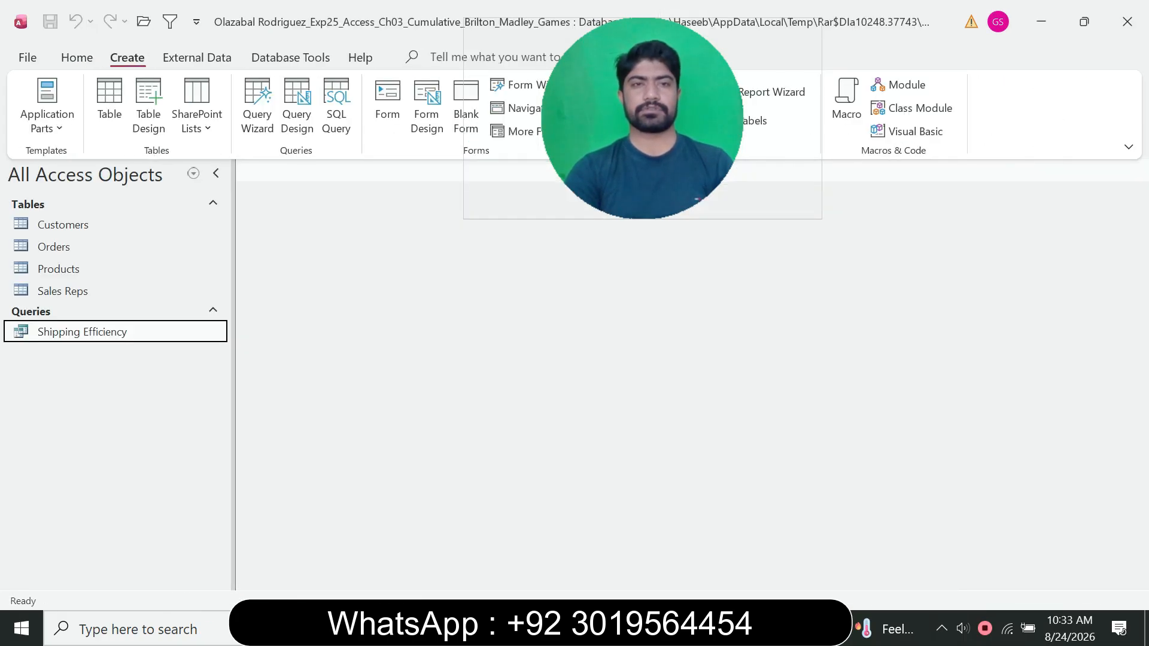
pyautogui.click(297, 104)
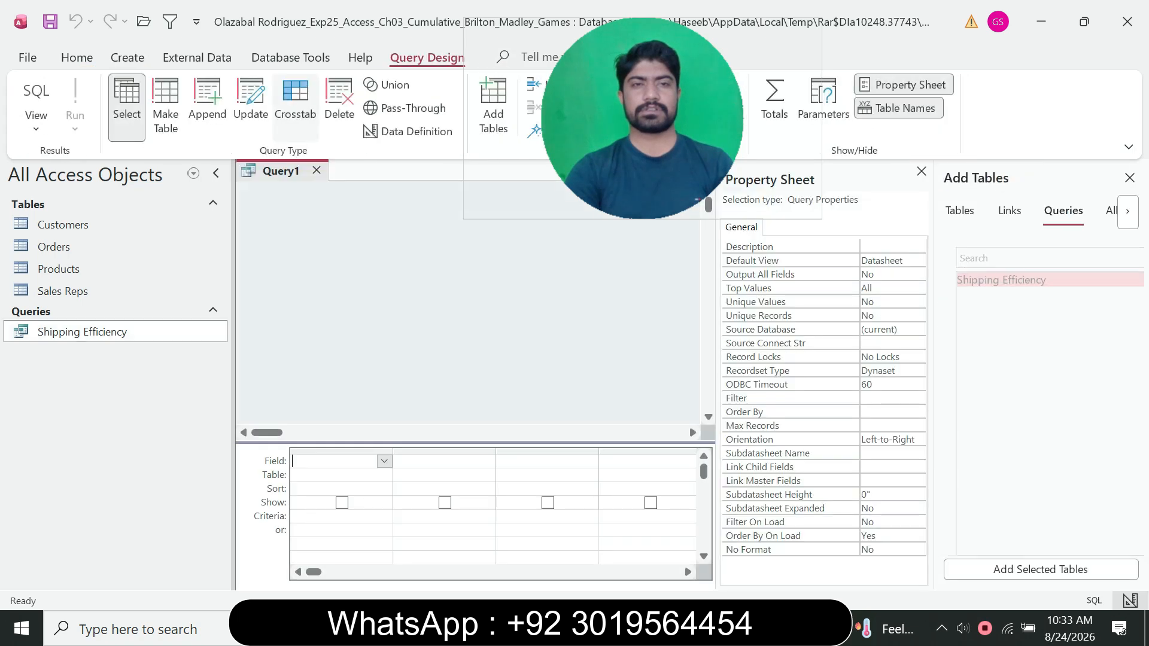
# - Check the tables required by step 7 in Word, then add the Customers table to the new query in Access and close the Property Sheet
pyautogui.hotkey('alt', 'Tab')
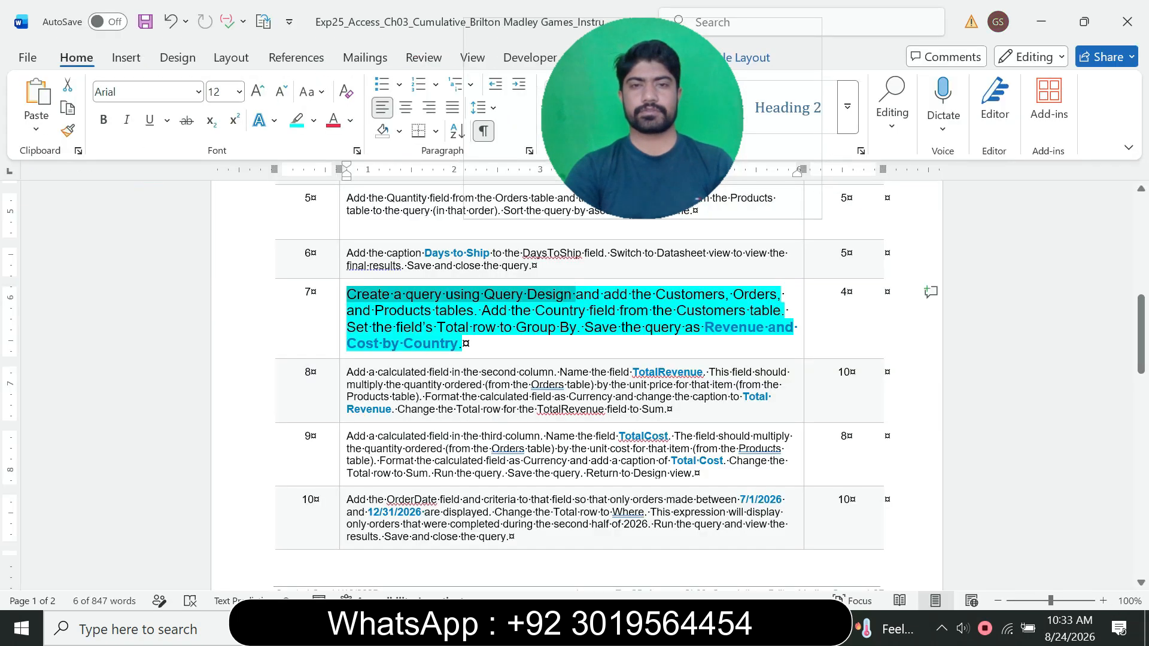
pyautogui.click(583, 295)
pyautogui.moveTo(583, 295); pyautogui.dragTo(649, 295)
pyautogui.hotkey('alt', 'Tab')
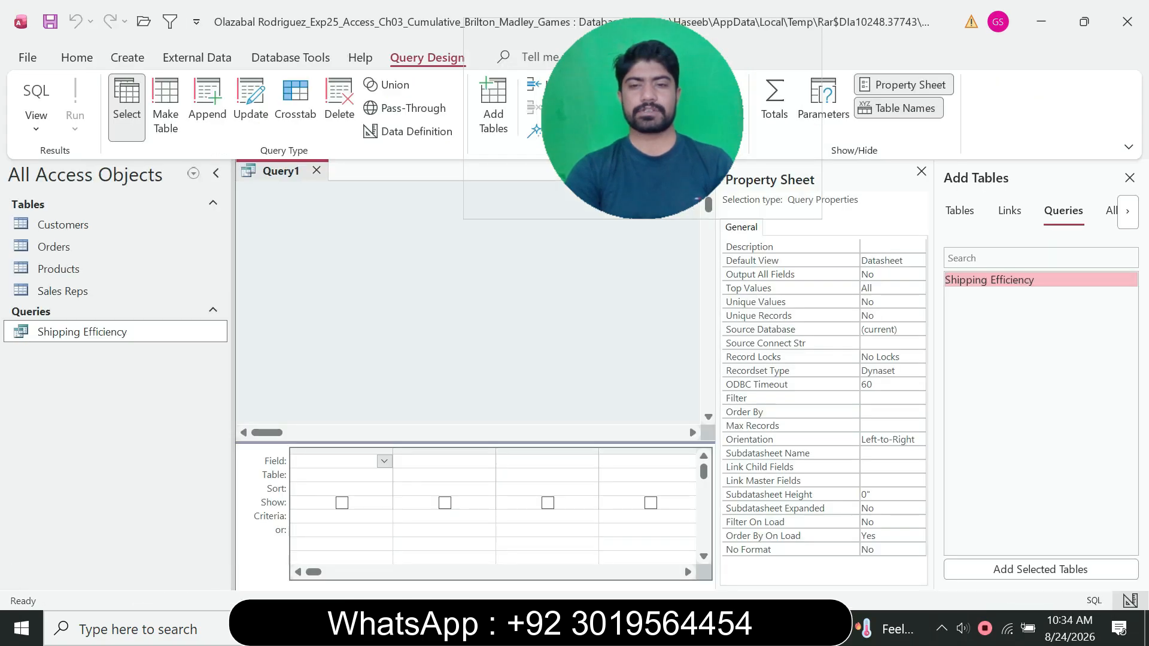
pyautogui.click(959, 211)
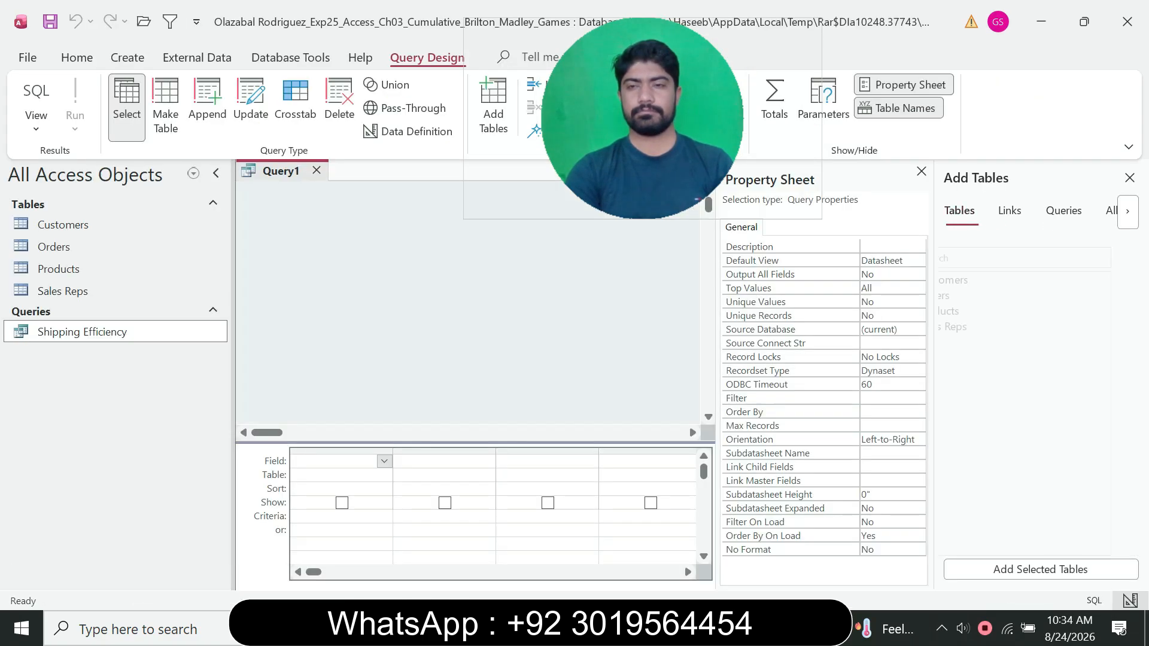
pyautogui.click(971, 280)
pyautogui.doubleClick(970, 280)
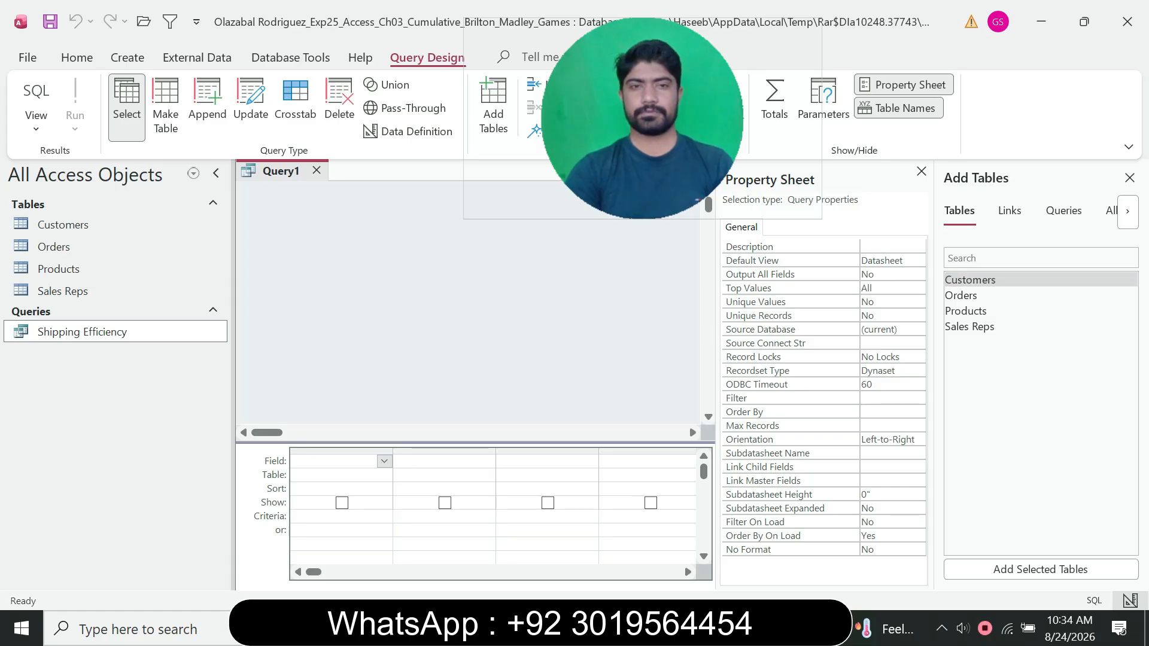
pyautogui.click(921, 171)
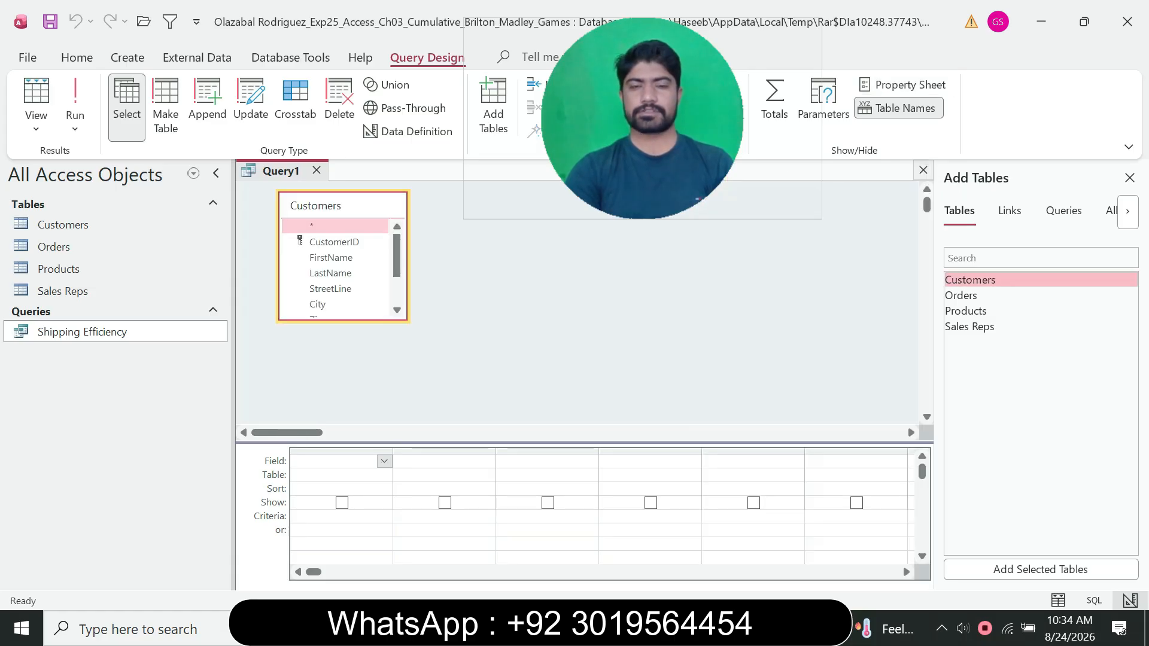
# - Recheck the required tables for step 7 in Word, then add the Orders and Products tables to the query in Access
pyautogui.hotkey('alt', 'Tab')
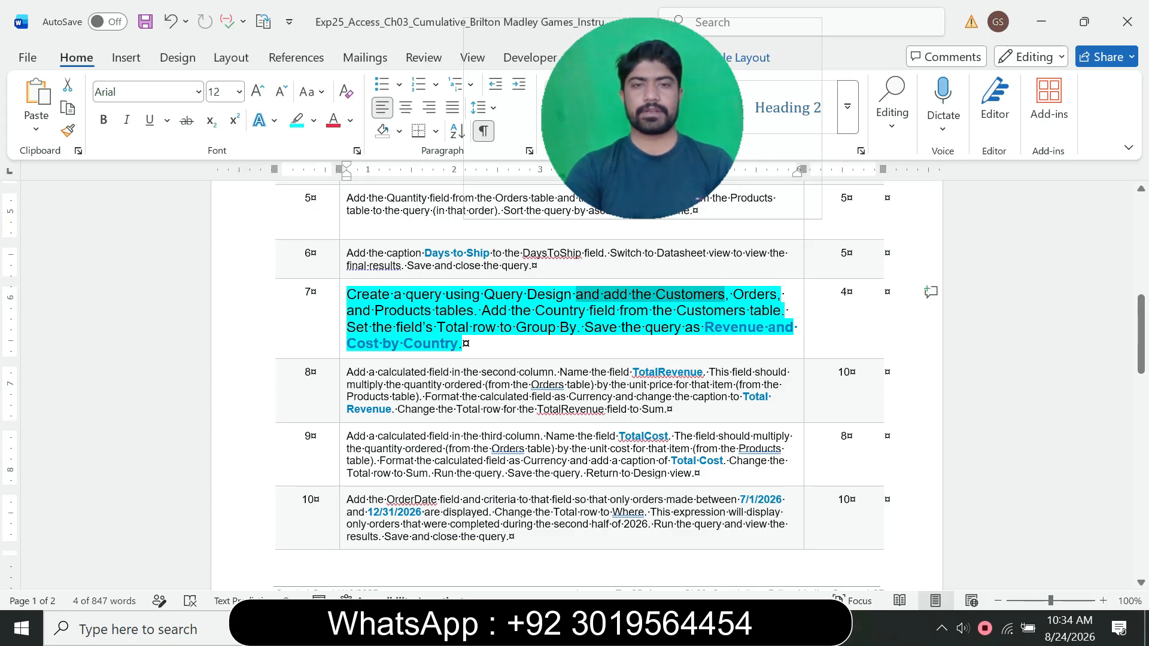
pyautogui.hotkey('alt', 'Tab')
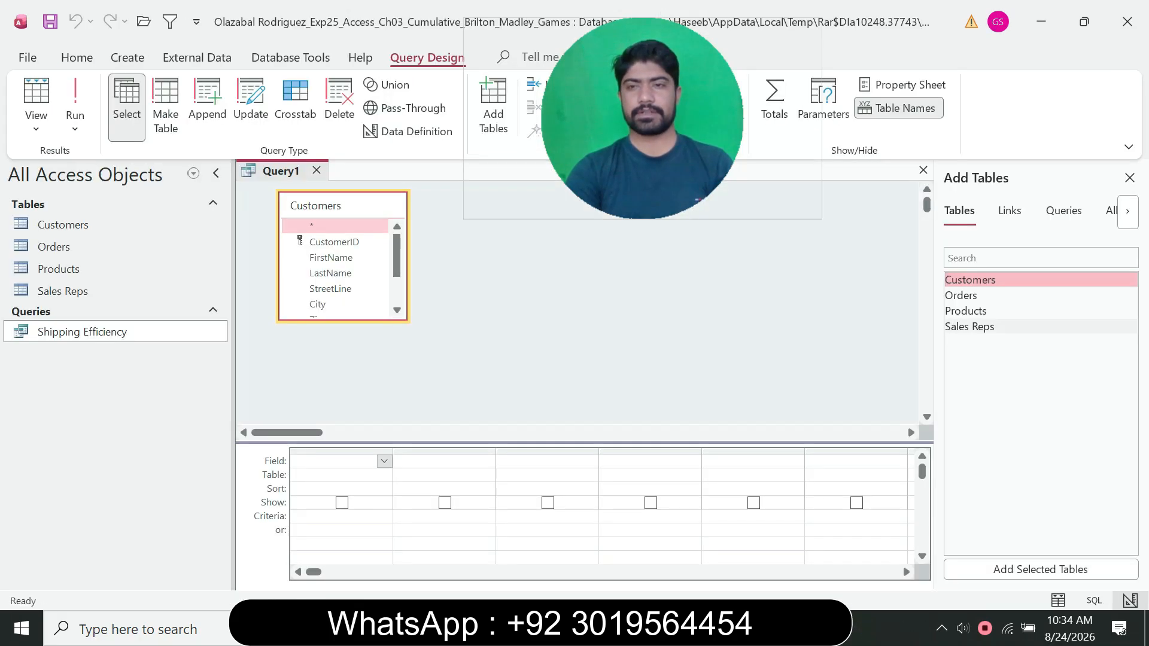
pyautogui.doubleClick(982, 296)
pyautogui.doubleClick(981, 311)
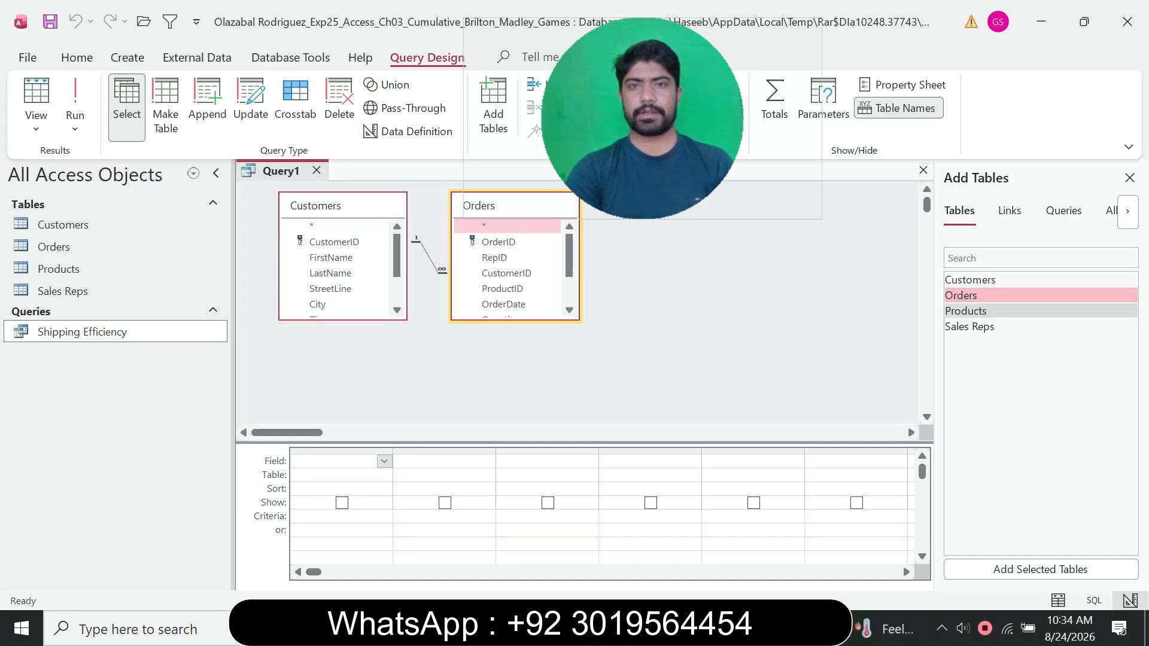
# - Read the field instruction for step 7 in Word, then expand the Customers field list in Access and add its Country field to the query
pyautogui.hotkey('alt', 'Tab')
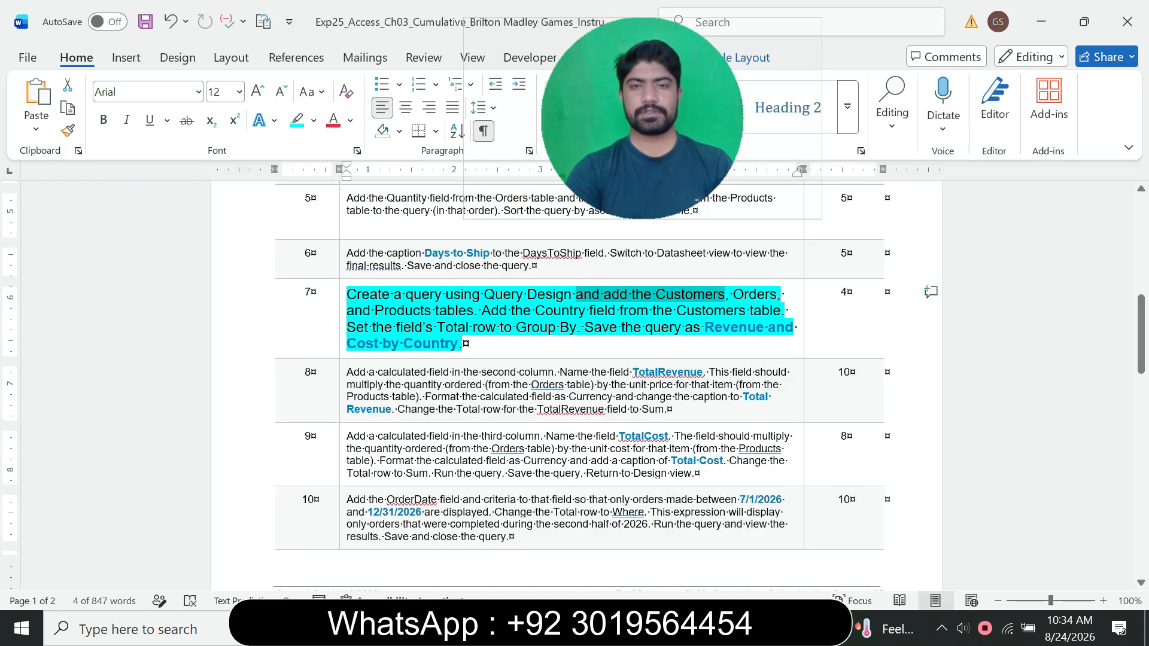
pyautogui.moveTo(488, 311); pyautogui.dragTo(646, 309)
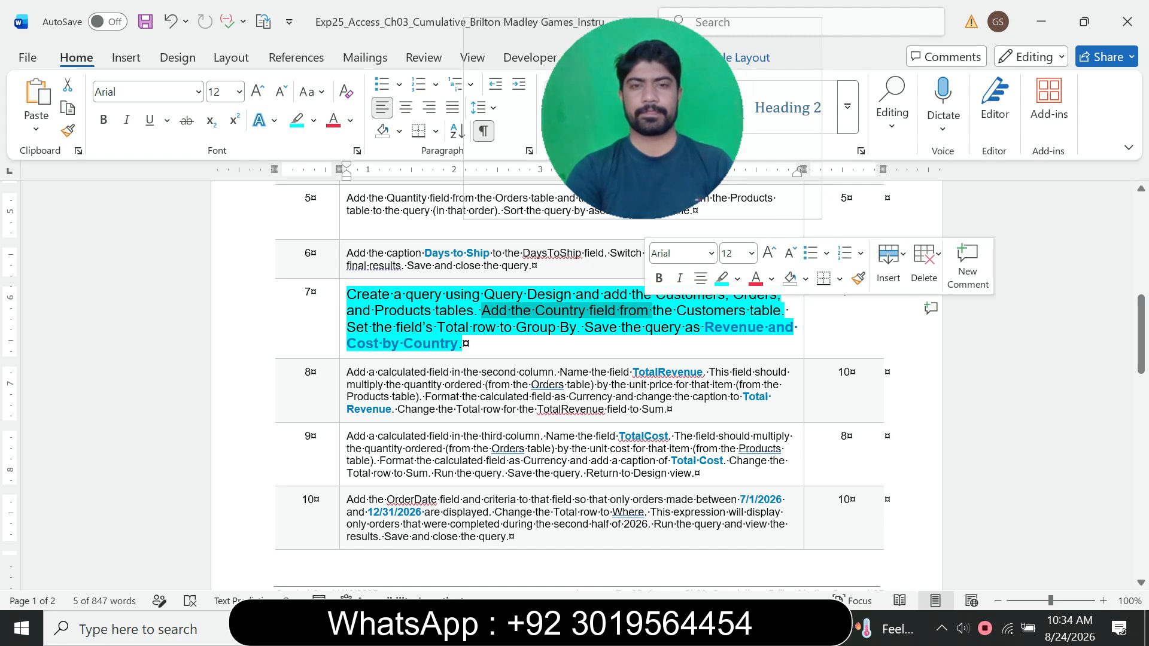
pyautogui.click(518, 327)
pyautogui.moveTo(518, 328); pyautogui.dragTo(659, 311)
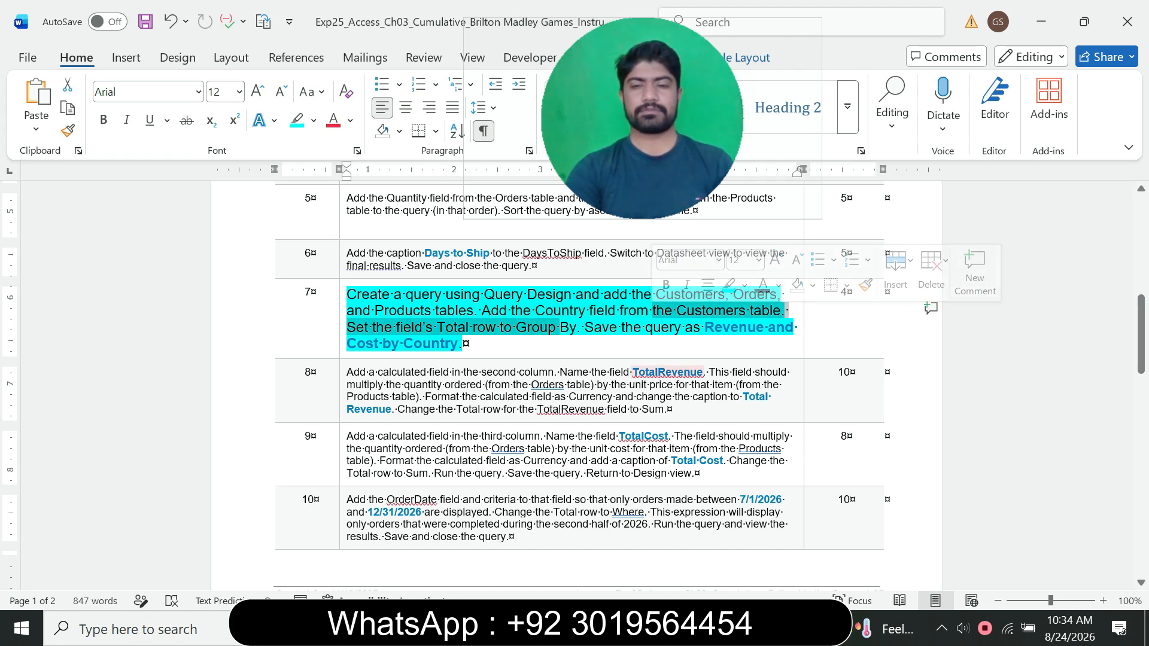
pyautogui.hotkey('alt', 'Tab')
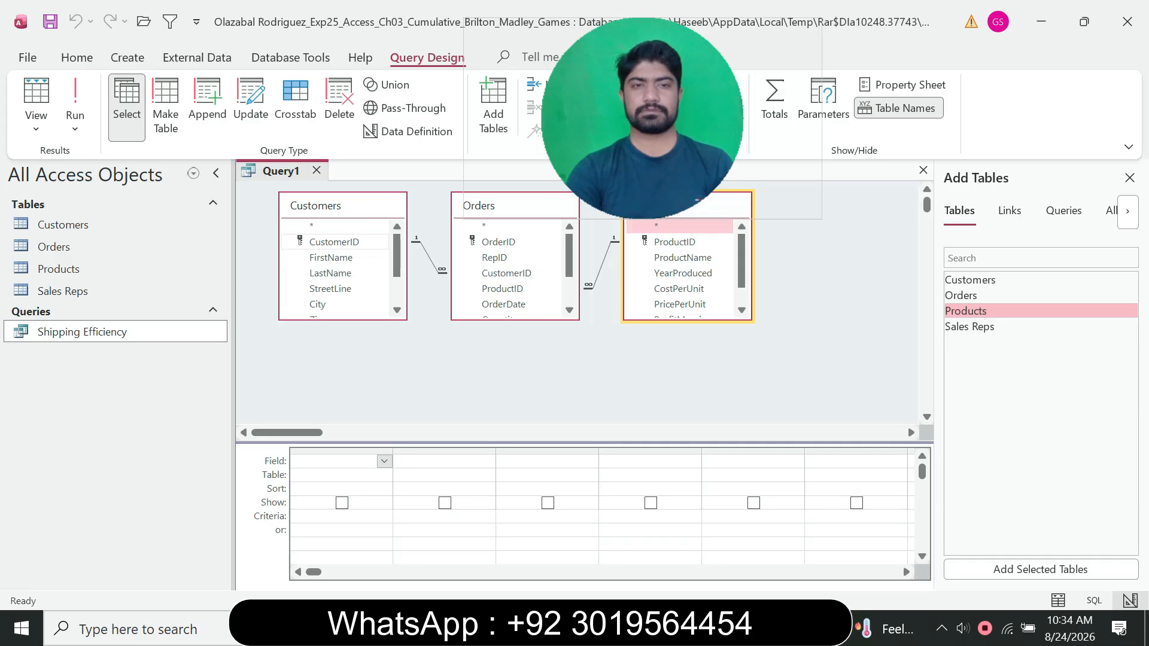
pyautogui.moveTo(343, 320); pyautogui.dragTo(342, 388)
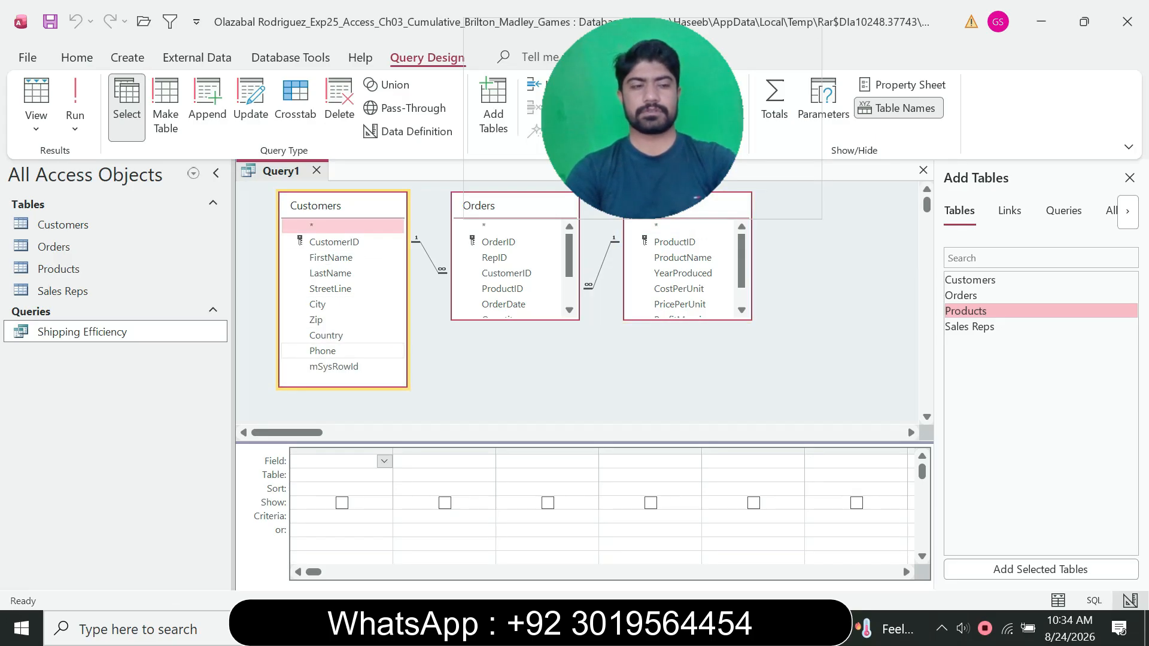
pyautogui.click(326, 336)
pyautogui.doubleClick(326, 335)
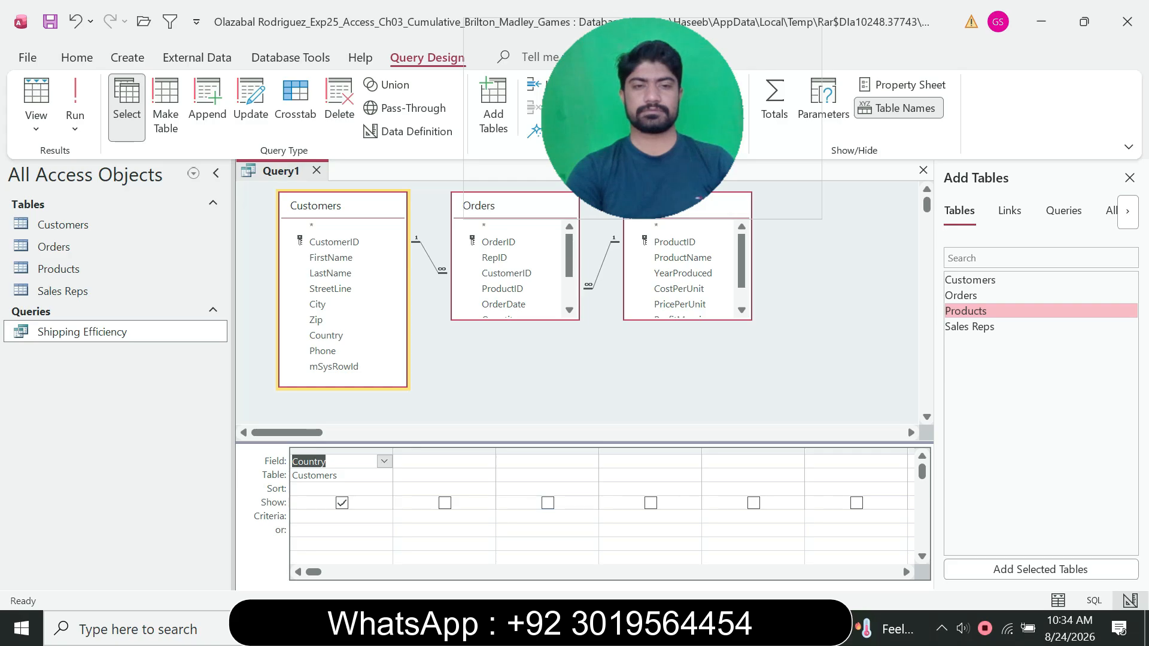
# - Check the Total row requirement in Word, then turn on Totals in Access so the Country field uses Group By
pyautogui.moveTo(725, 628)
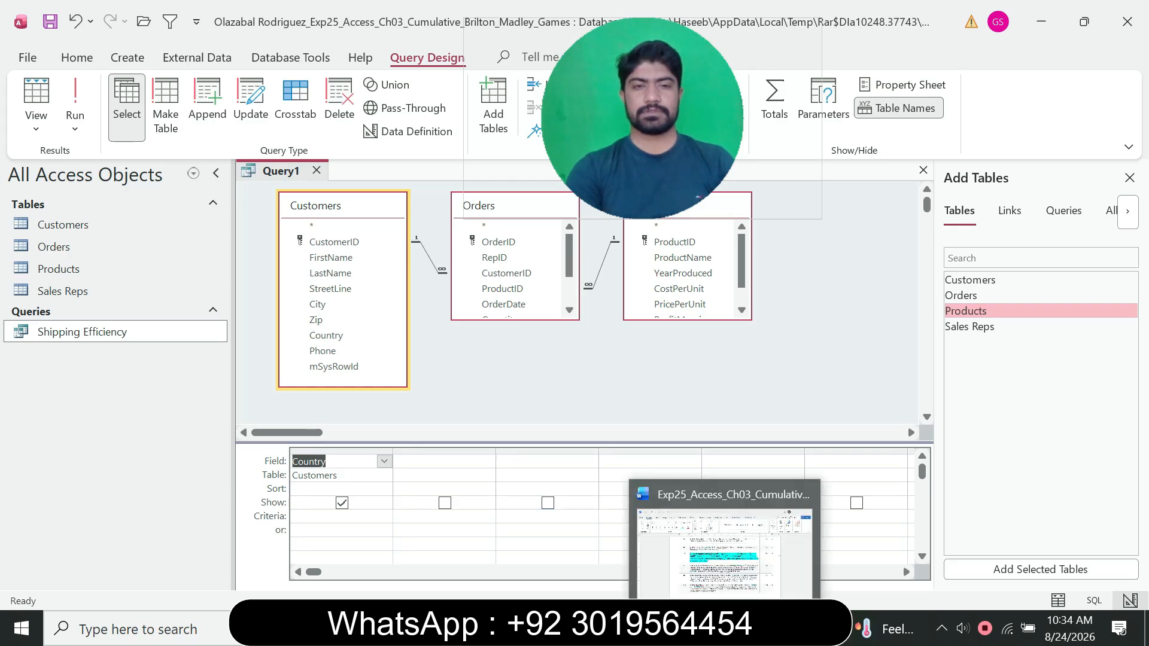
pyautogui.click(724, 551)
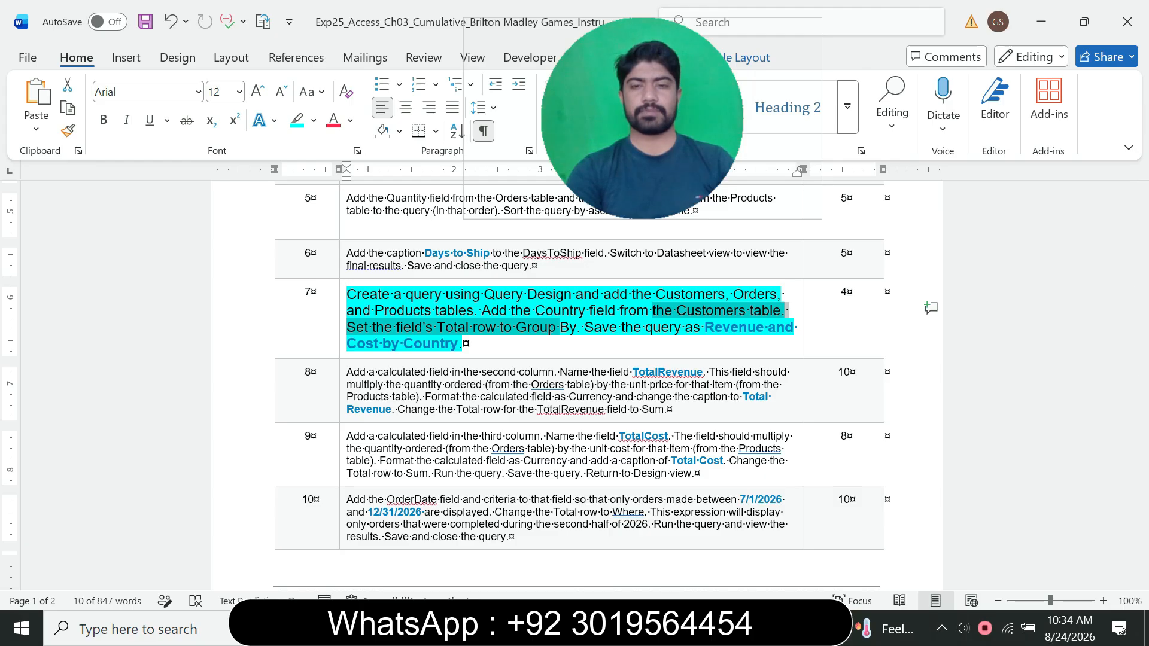
pyautogui.hotkey('alt', 'Tab')
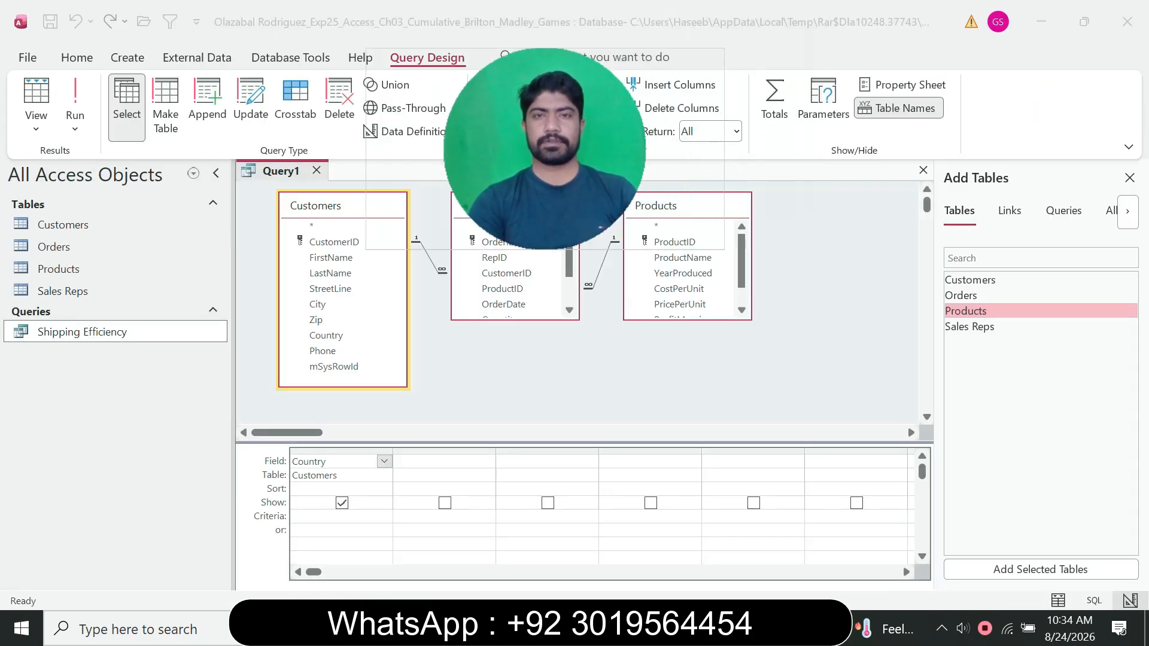
pyautogui.click(774, 101)
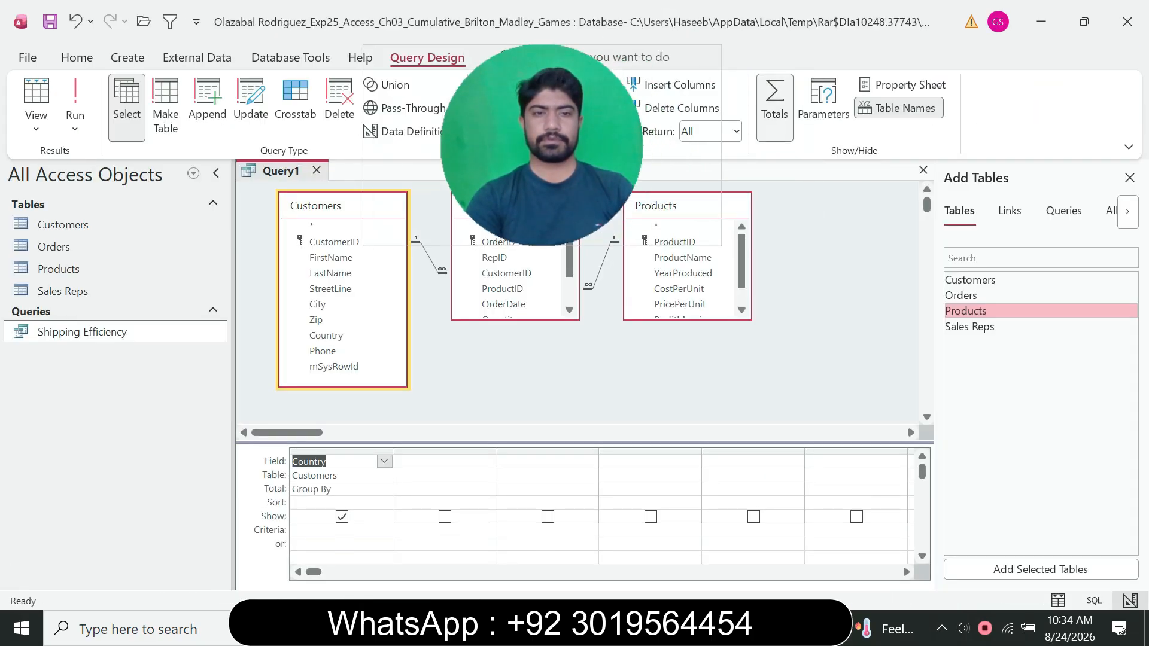
# - Copy the query name from step 7 in Word and save the Access query as Revenue and Cost by Country
pyautogui.hotkey('alt', 'Tab')
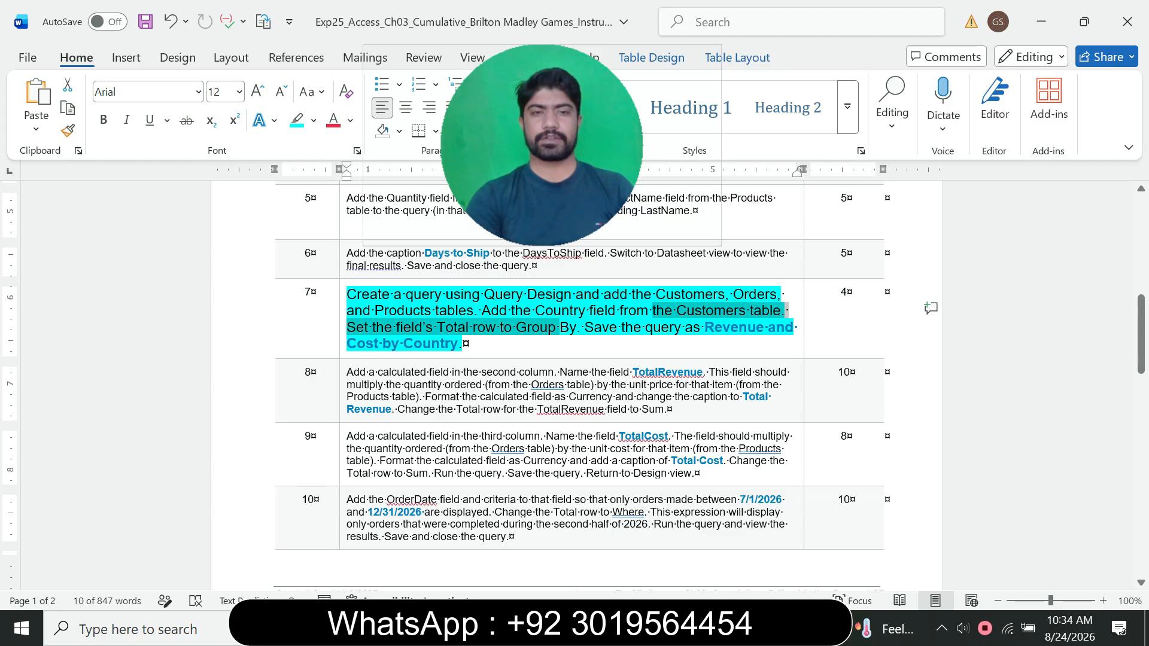
pyautogui.moveTo(464, 344); pyautogui.dragTo(705, 328)
pyautogui.hotkey('ctrl', 'c')
pyautogui.hotkey('alt', 'Tab')
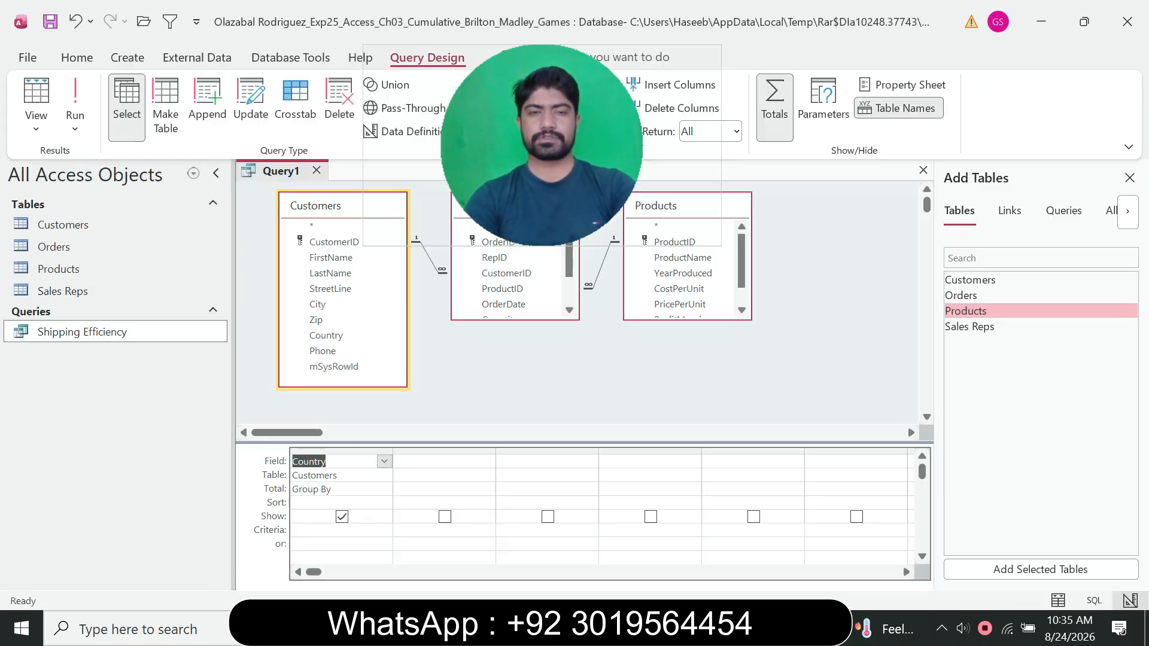
pyautogui.rightClick(302, 171)
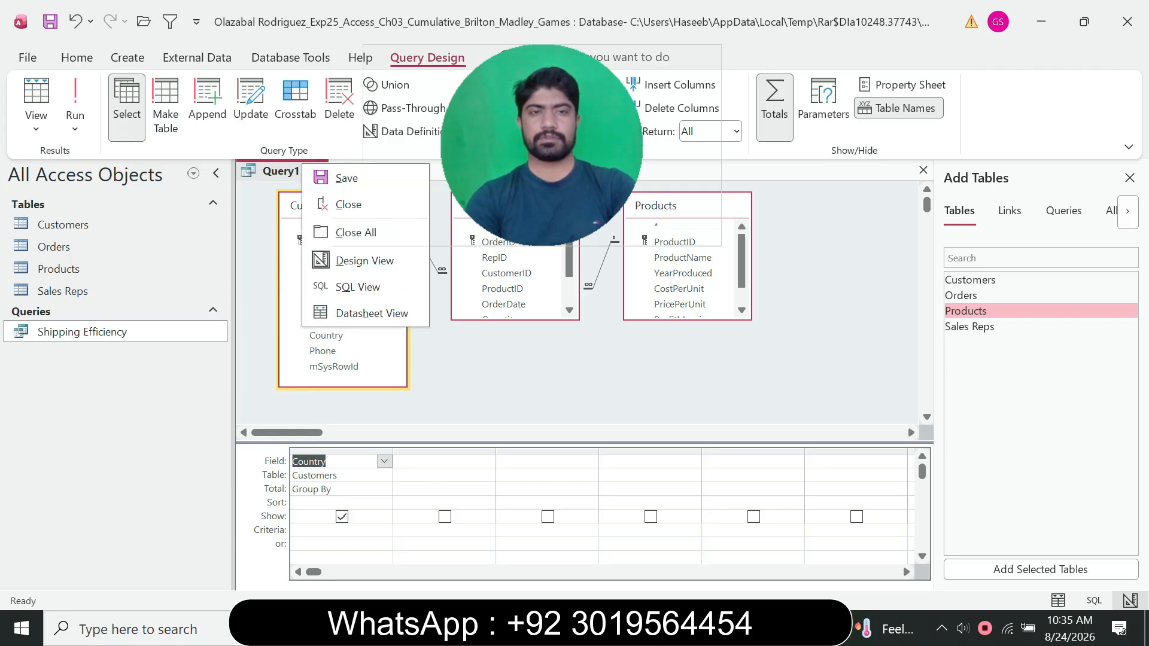
pyautogui.click(341, 178)
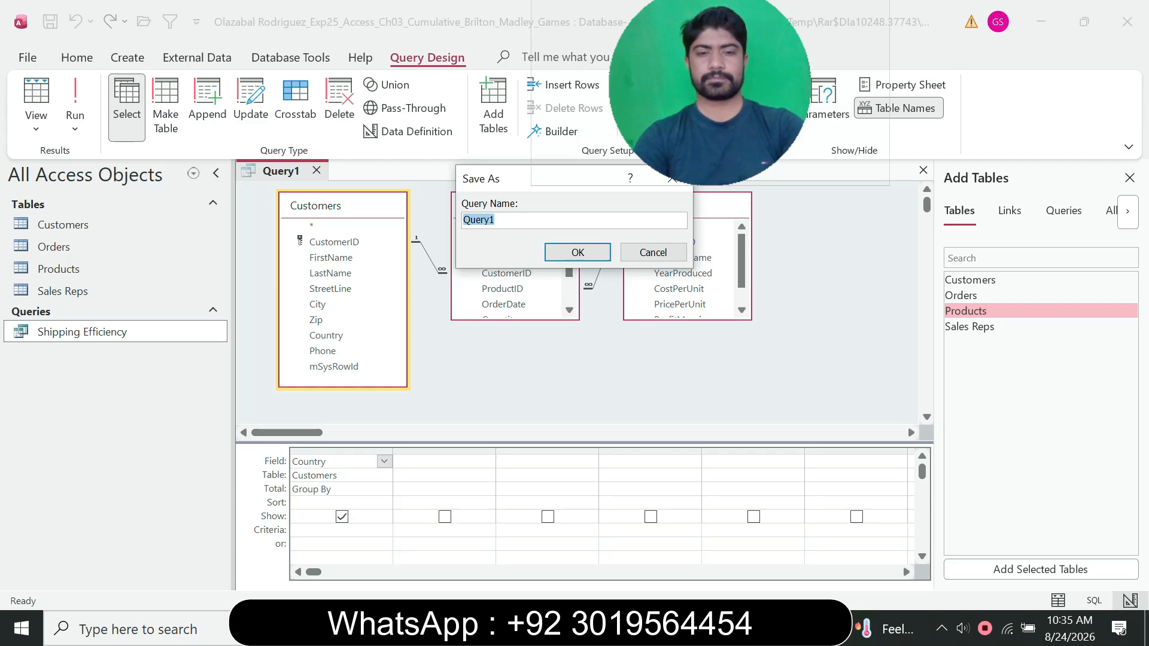
pyautogui.hotkey('ctrl', 'v')
pyautogui.press('BackSpace')
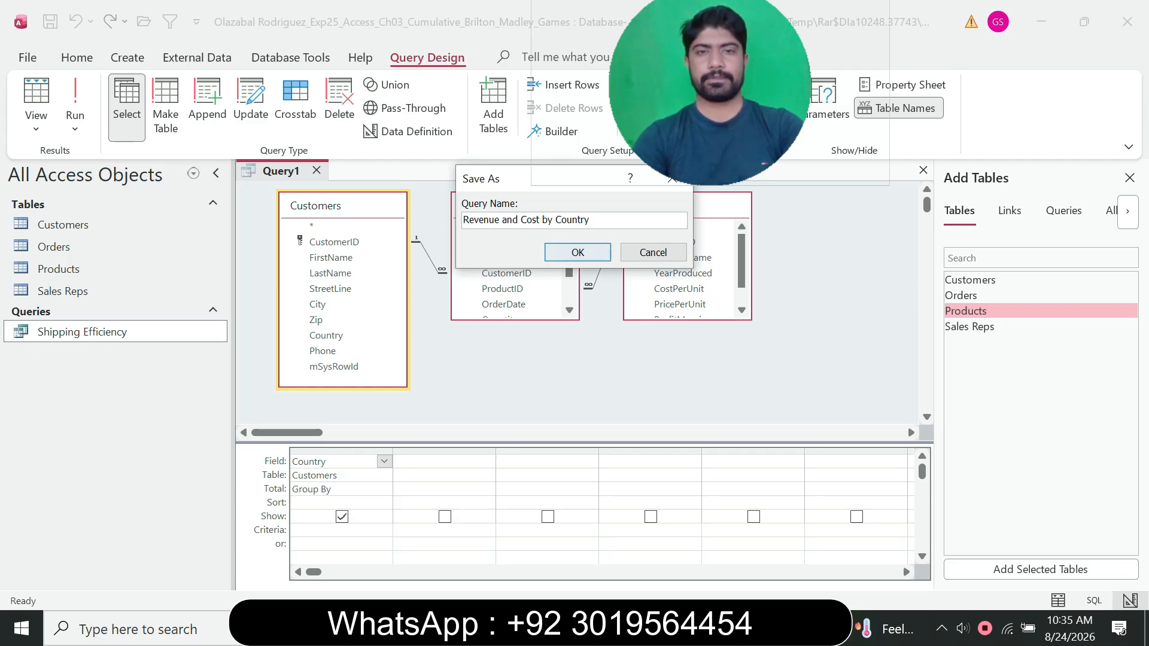
pyautogui.press('Return')
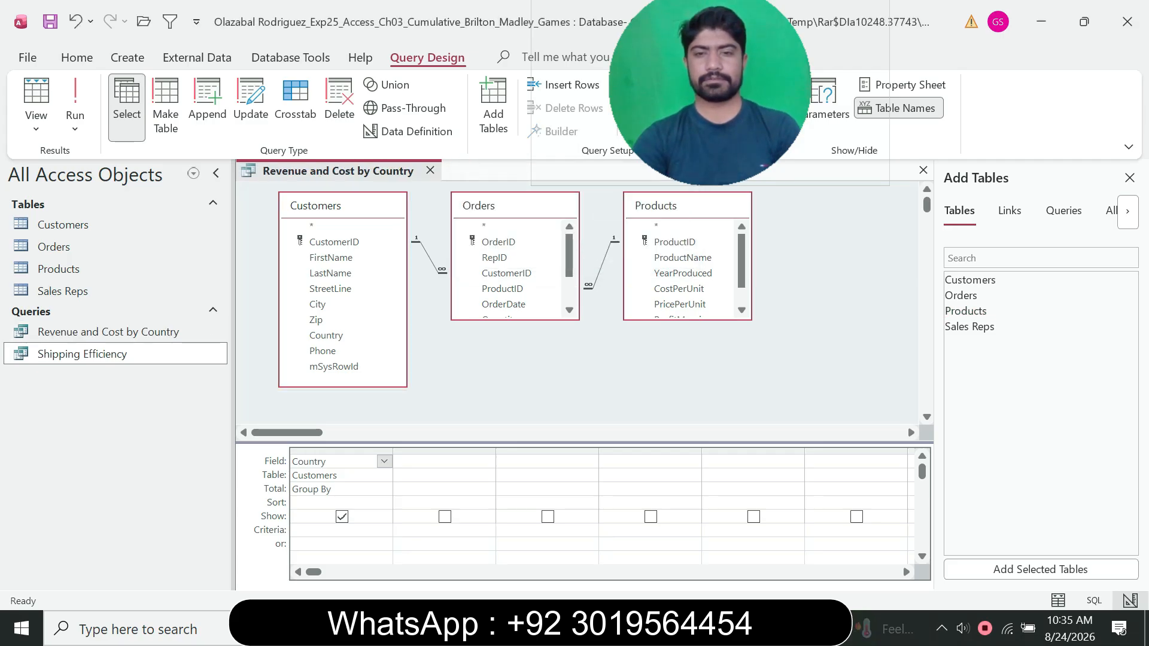
# - Switch to Word, set the step 7 instruction text to 9 pt and remove its highlighting
pyautogui.hotkey('alt', 'Tab')
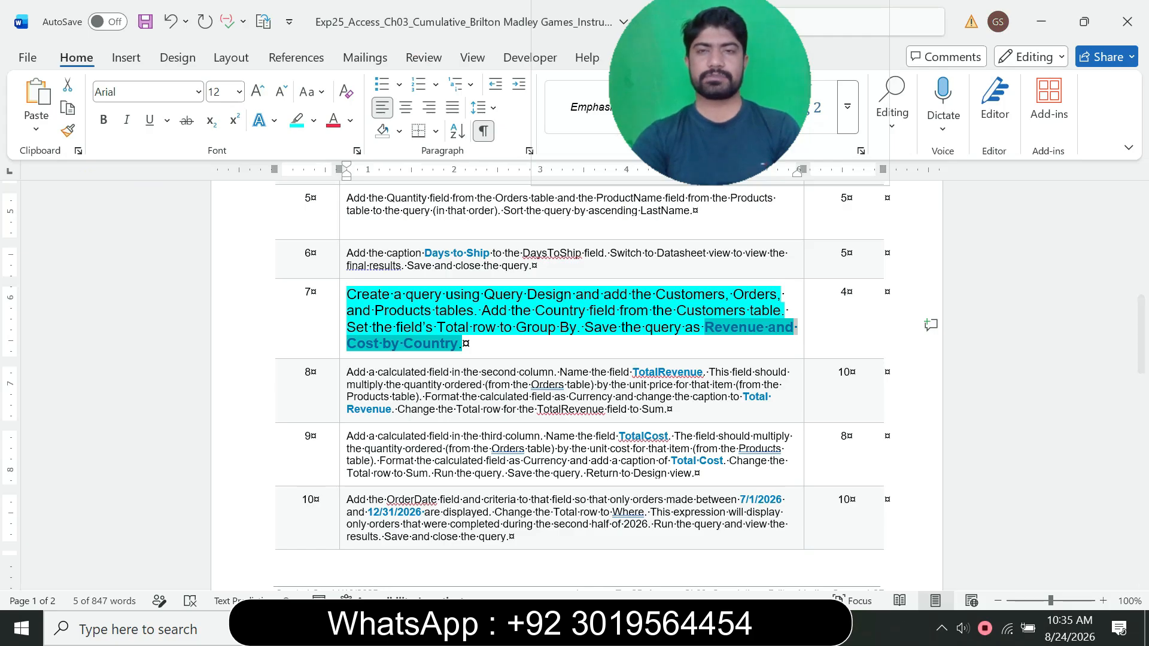
pyautogui.moveTo(709, 95); pyautogui.dragTo(669, 142)
pyautogui.click(343, 343)
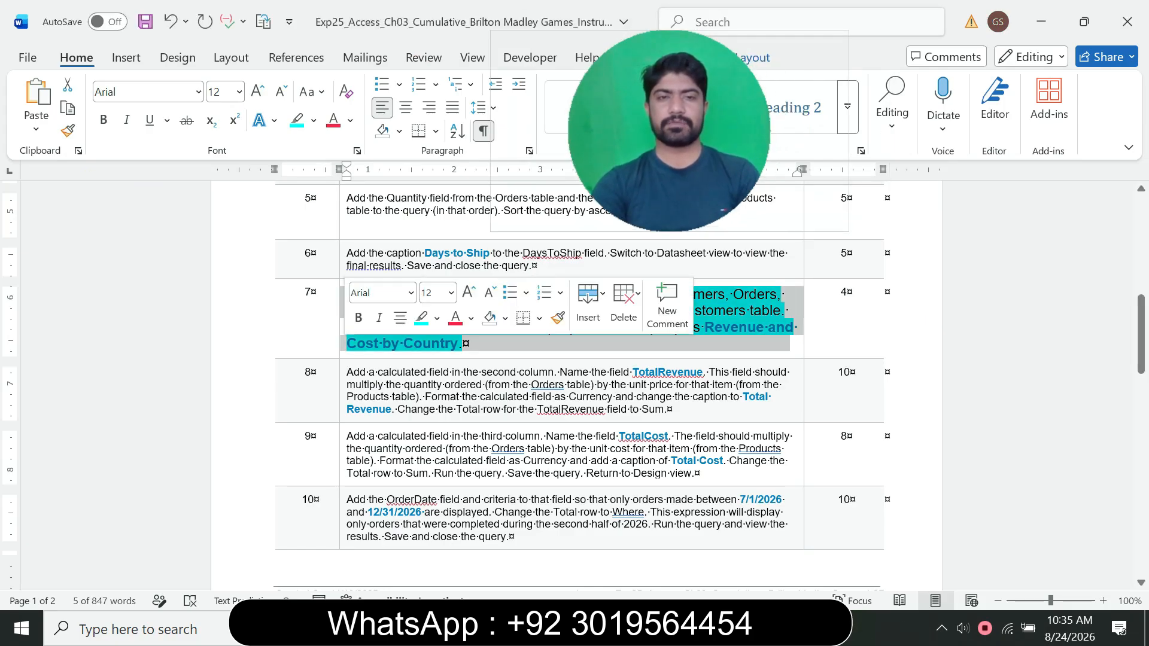
pyautogui.click(451, 292)
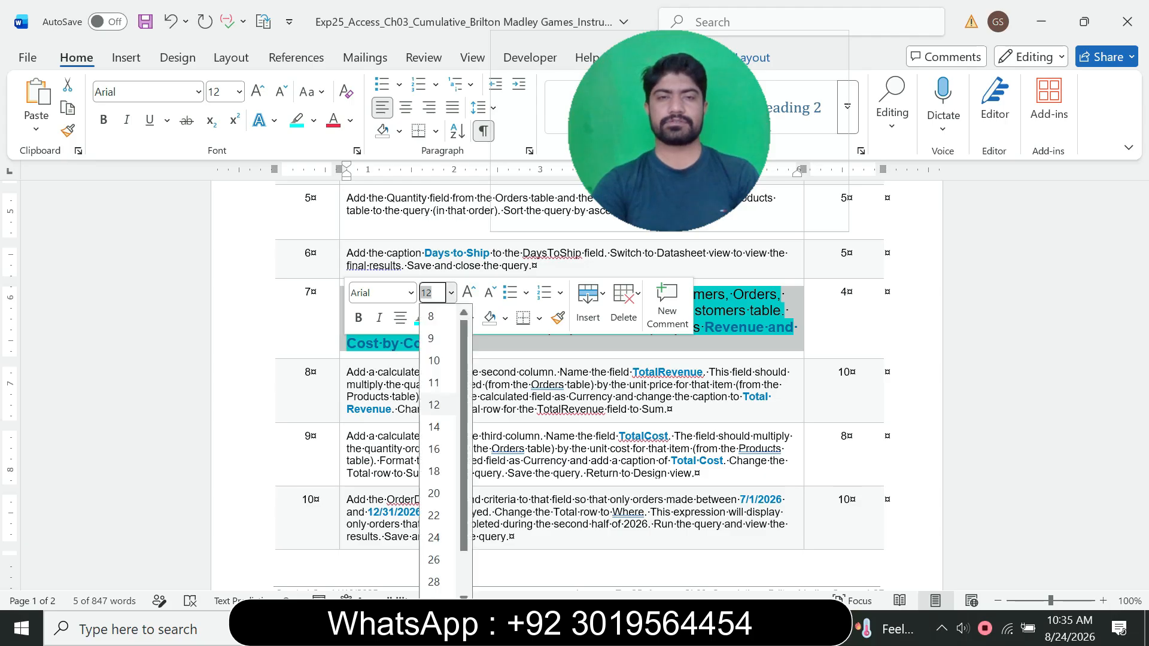
pyautogui.click(432, 317)
# - Highlight the instruction table from step 8 through the Total Points row in turquoise
pyautogui.moveTo(347, 343)
pyautogui.mouseDown()
pyautogui.moveTo(455, 432)
pyautogui.moveTo(516, 506)
pyautogui.moveTo(533, 605)
pyautogui.mouseUp()
pyautogui.click(532, 539)
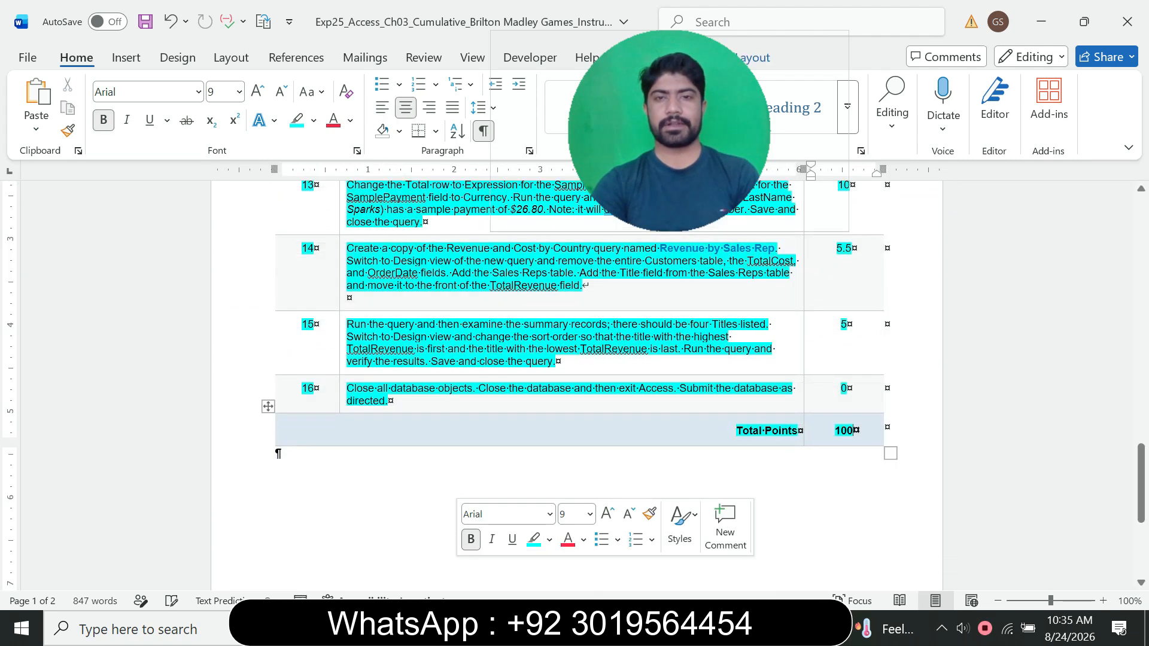
pyautogui.moveTo(1141, 497); pyautogui.dragTo(1141, 327)
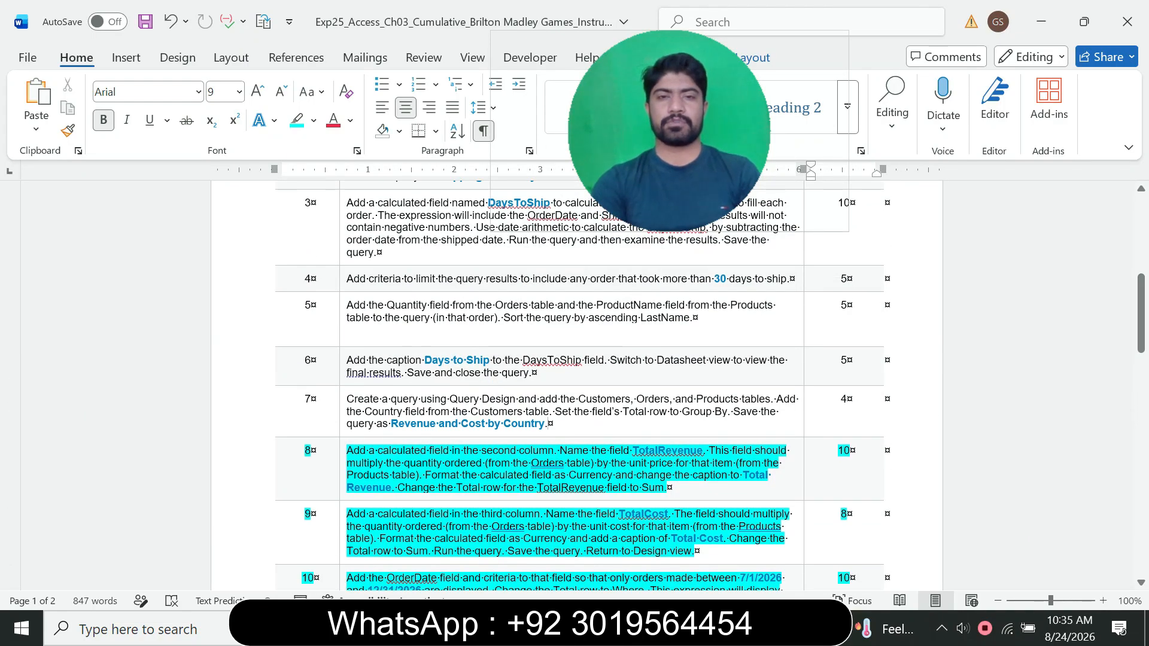